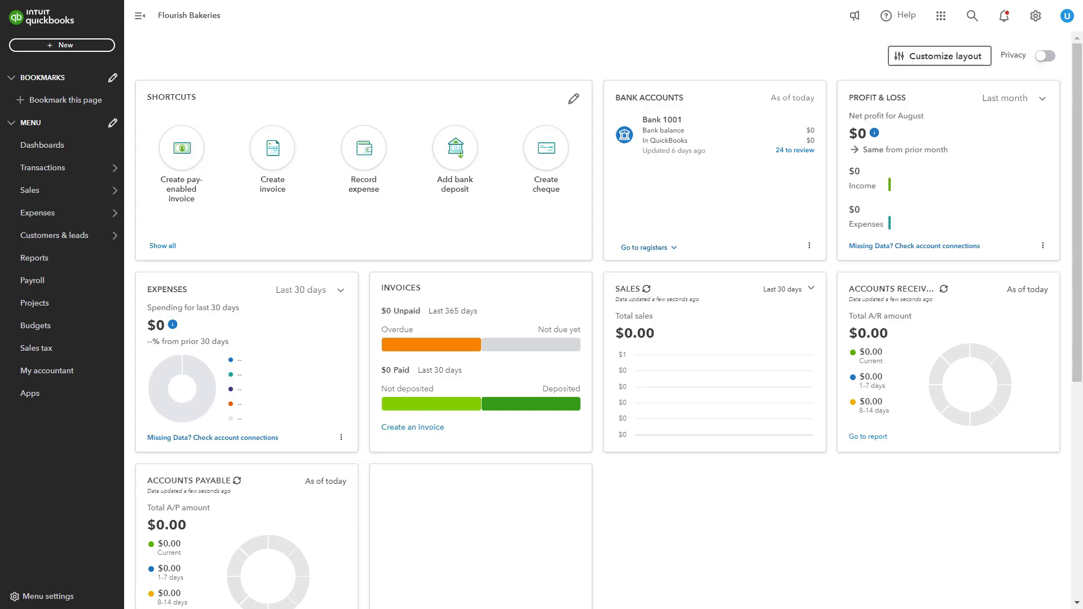
Open the Reports page and look through the standard report categories from Favourites to For my accountant.
left_click(35, 259)
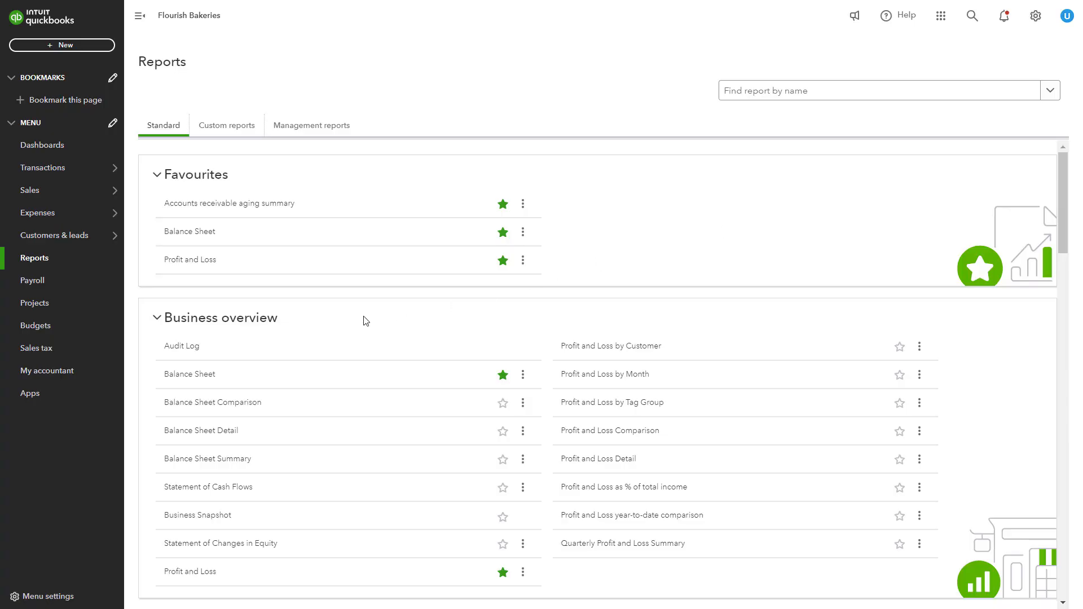
scroll(363, 320, "down", 6)
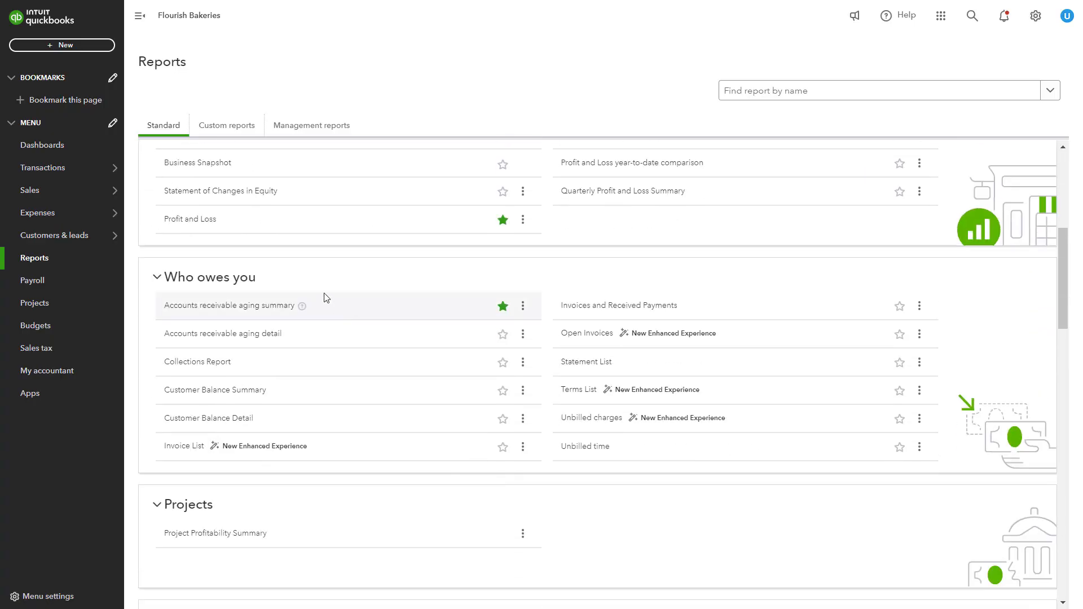
scroll(325, 300, "down", 1)
scroll(325, 300, "down", 4)
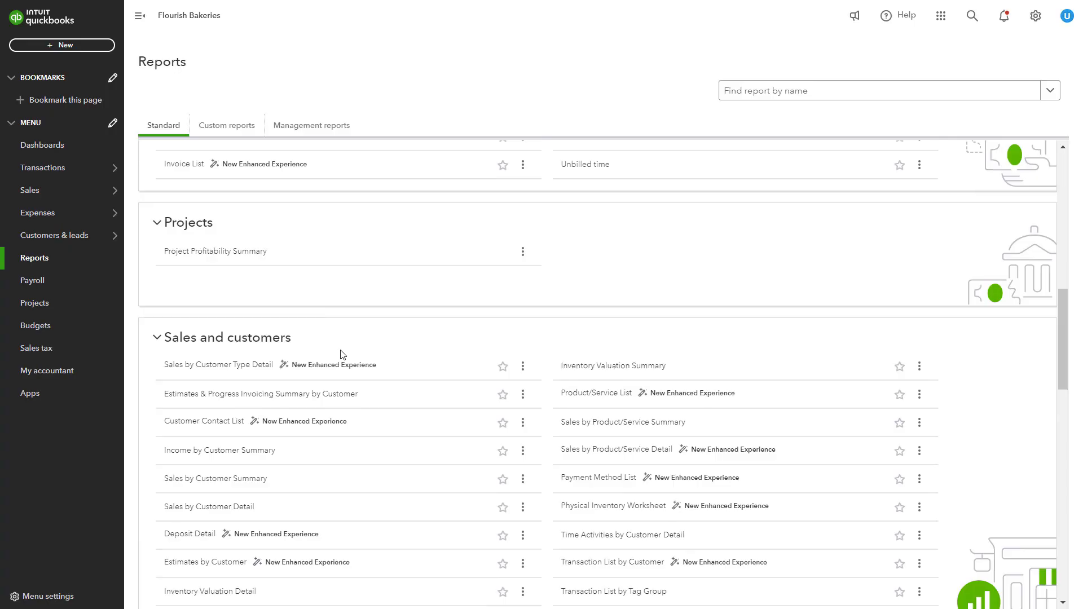
scroll(340, 354, "down", 7)
scroll(342, 338, "down", 3)
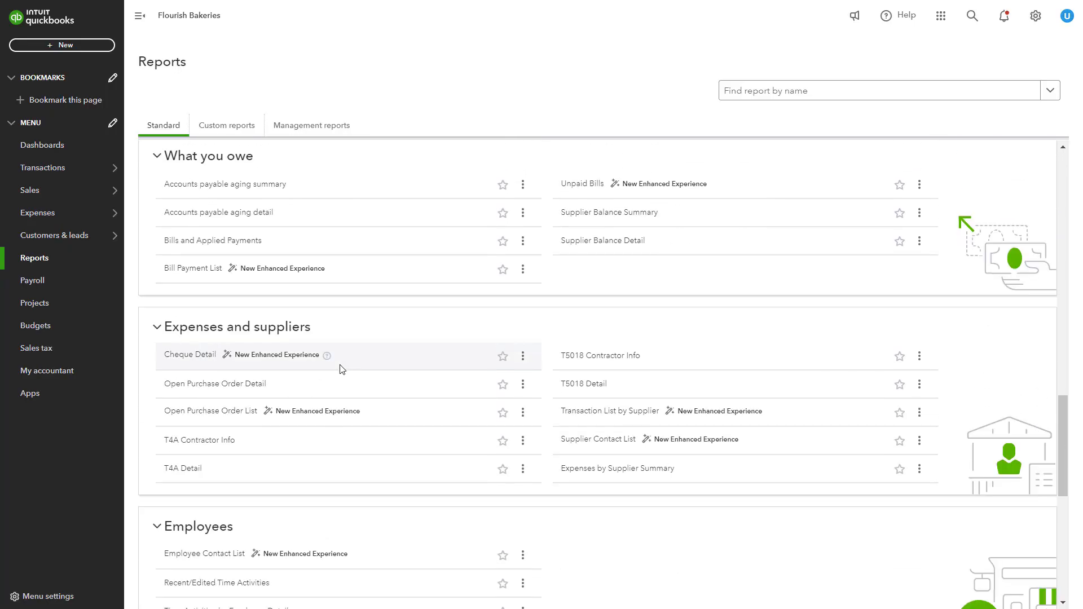
scroll(362, 452, "down", 1)
scroll(361, 462, "down", 4)
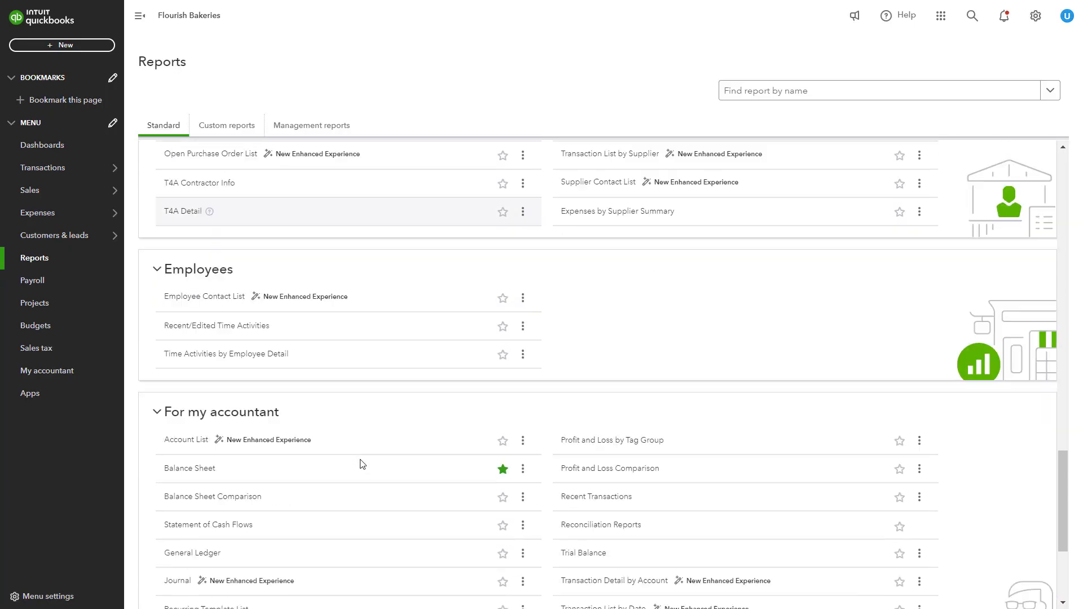
scroll(375, 440, "down", 3)
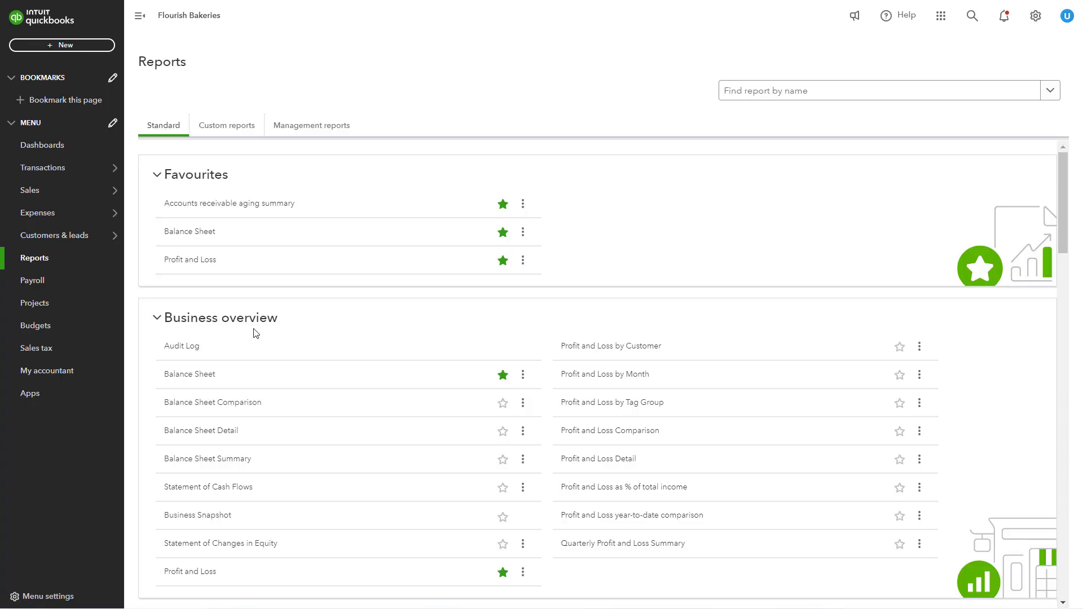
Review the reports listed under Business overview, Sales and customers, What you owe, and Expenses and suppliers.
scroll(371, 334, "down", 2)
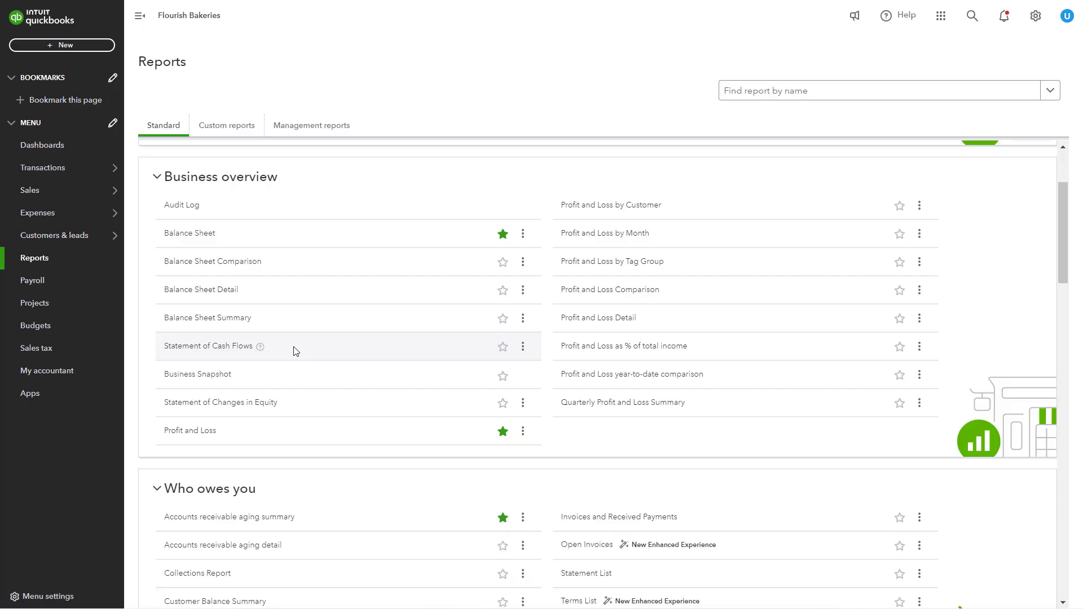
scroll(294, 351, "down", 10)
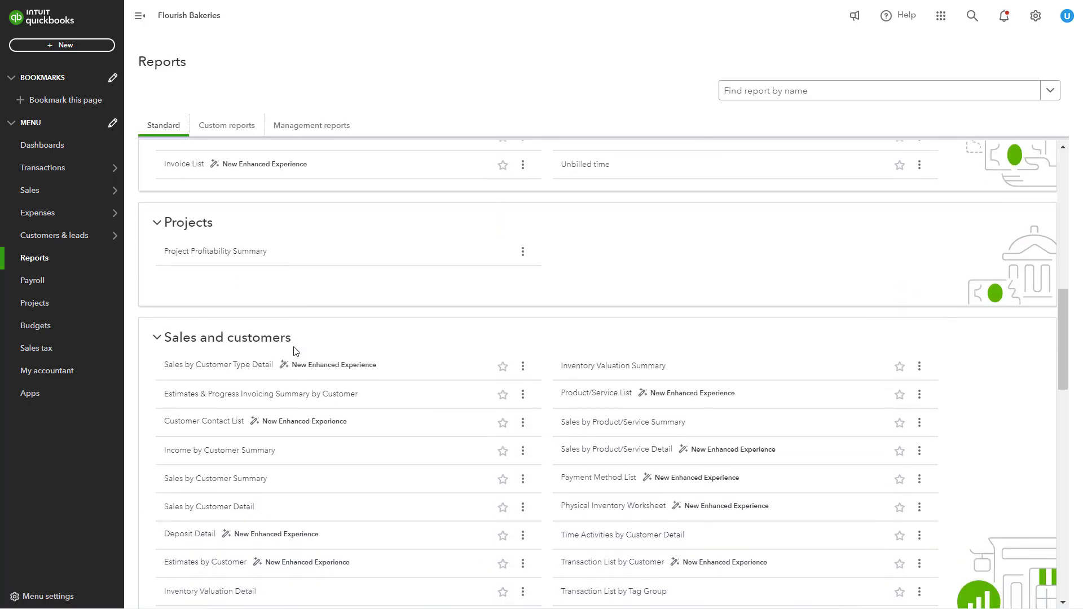
scroll(294, 351, "down", 1)
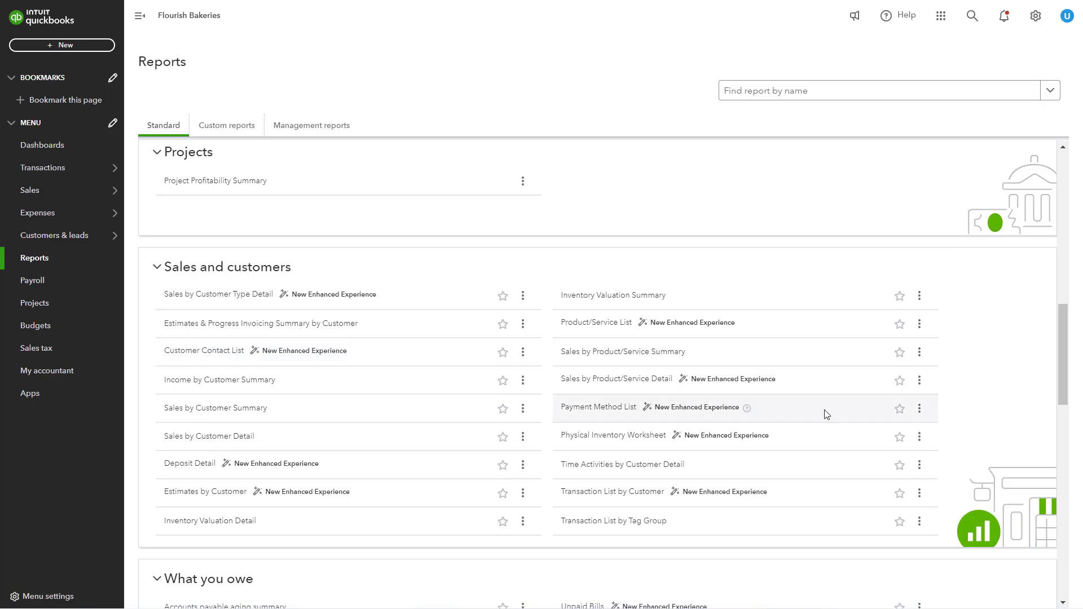
scroll(825, 415, "down", 8)
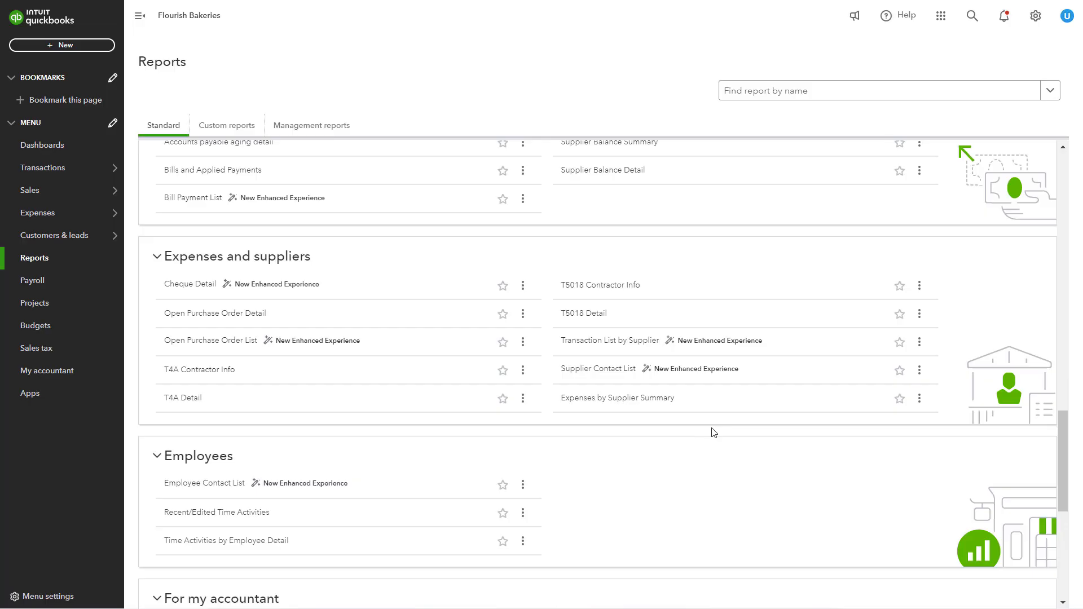
scroll(714, 433, "down", 1)
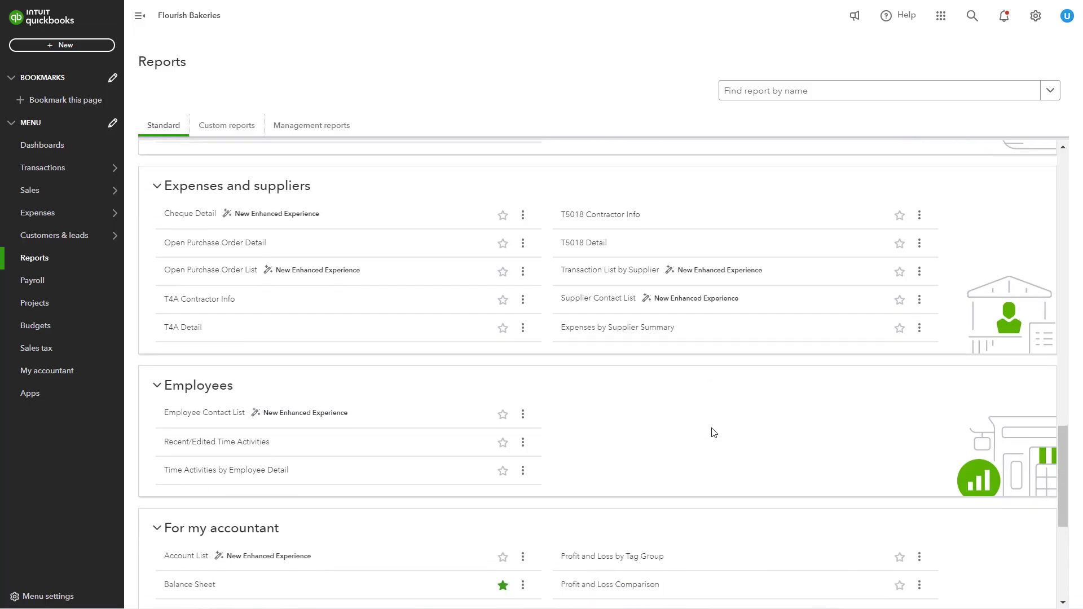
scroll(713, 432, "up", 4)
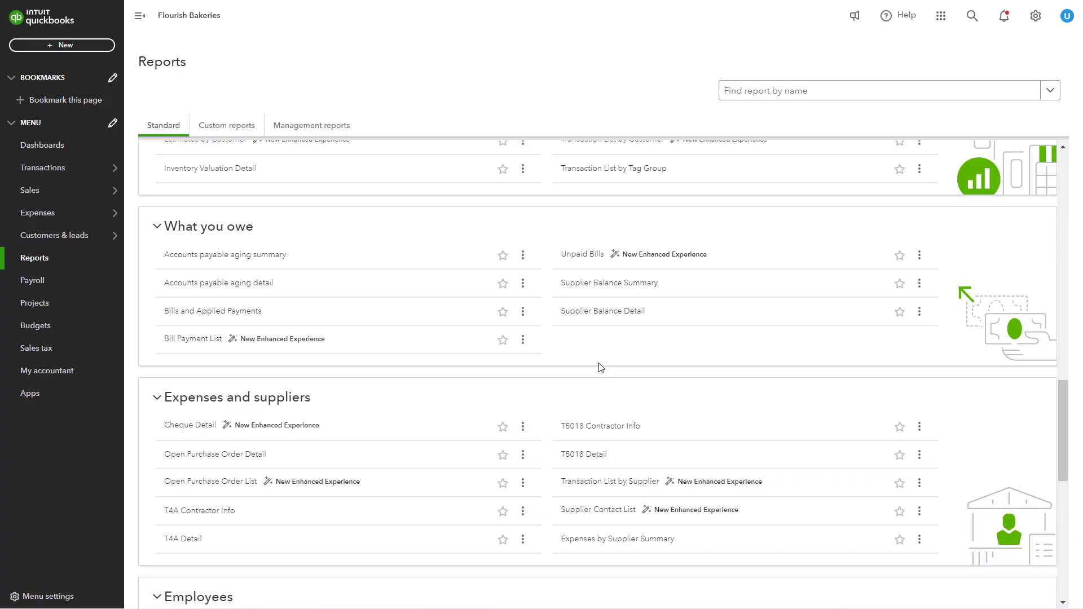
scroll(599, 367, "down", 10)
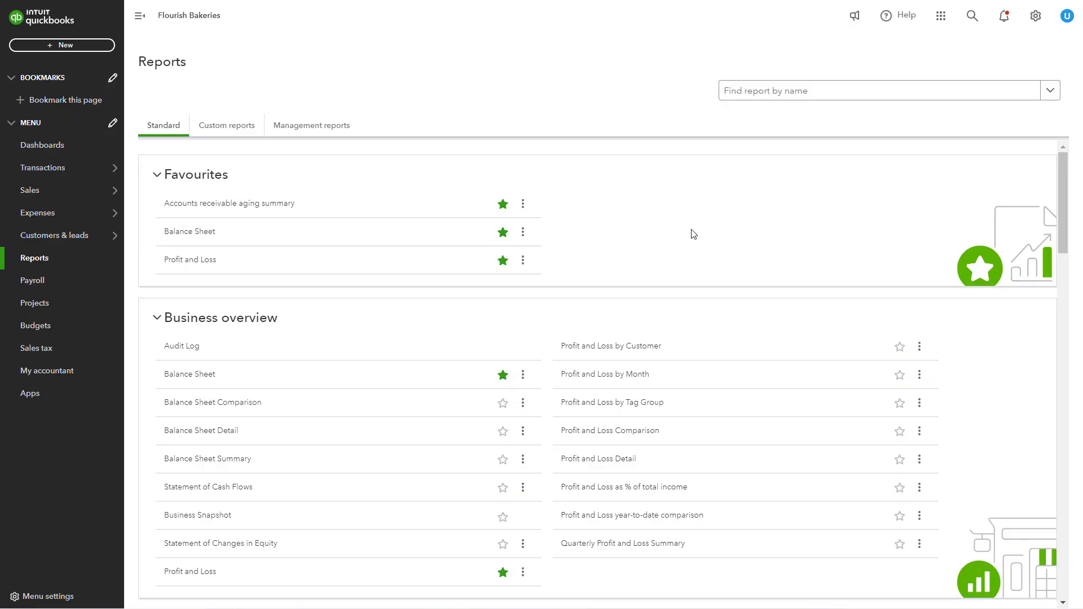
Open the Profit and Loss report from Favourites and examine the available report period options.
left_click(184, 263)
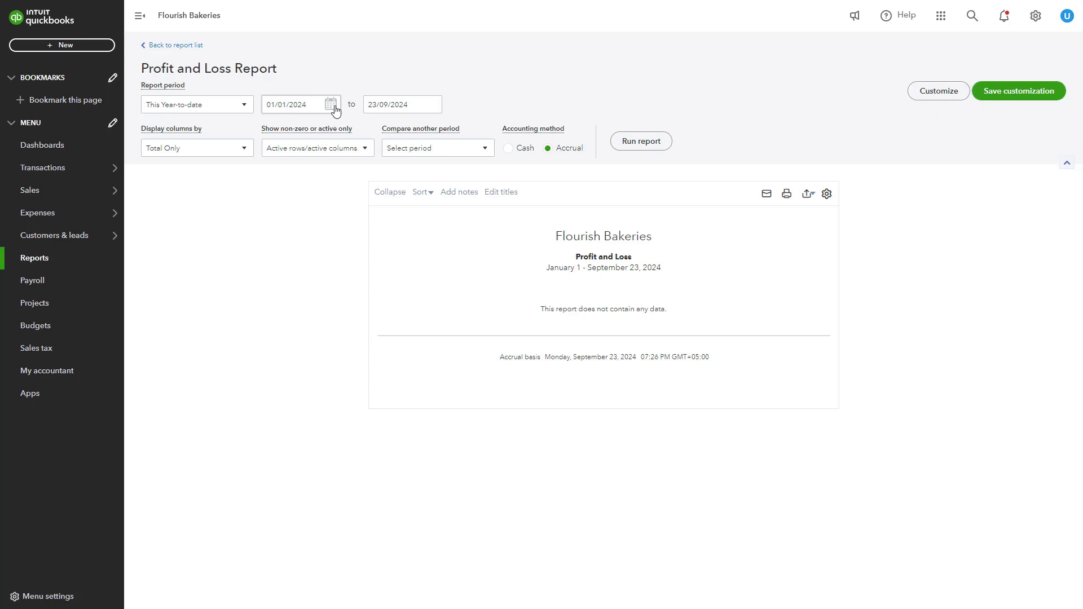
left_click(244, 105)
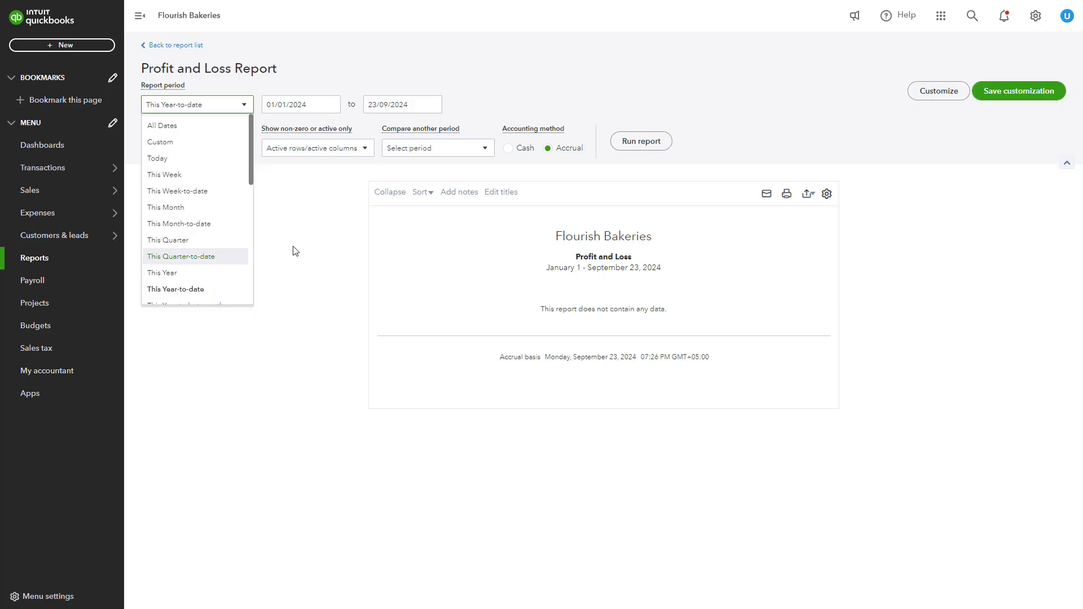
left_click(293, 197)
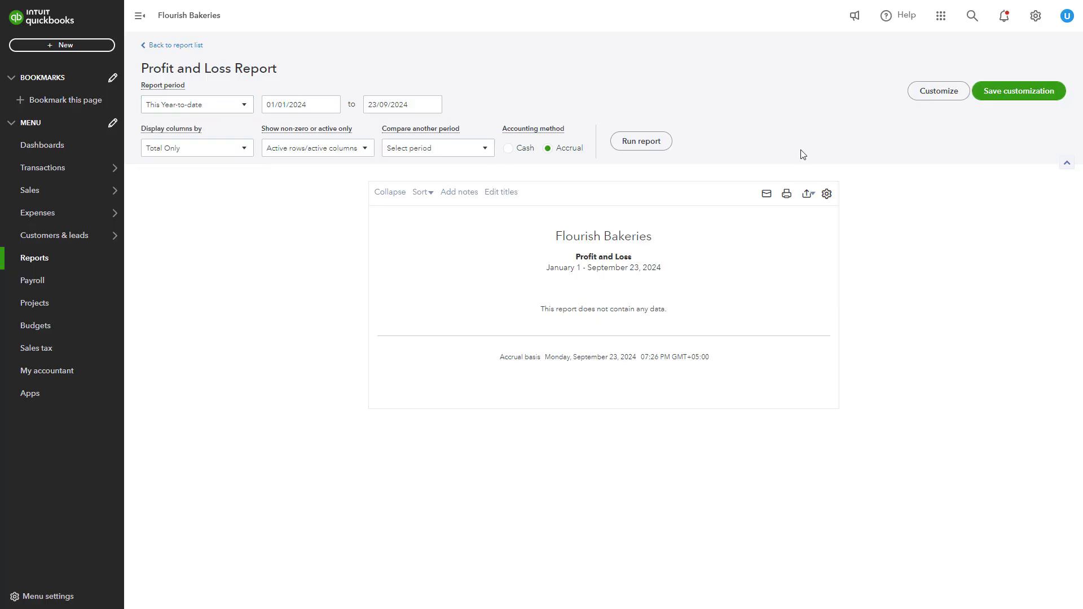
Examine the report customization settings, including the filter section and the selectable comparison columns, and close them without changes.
left_click(939, 92)
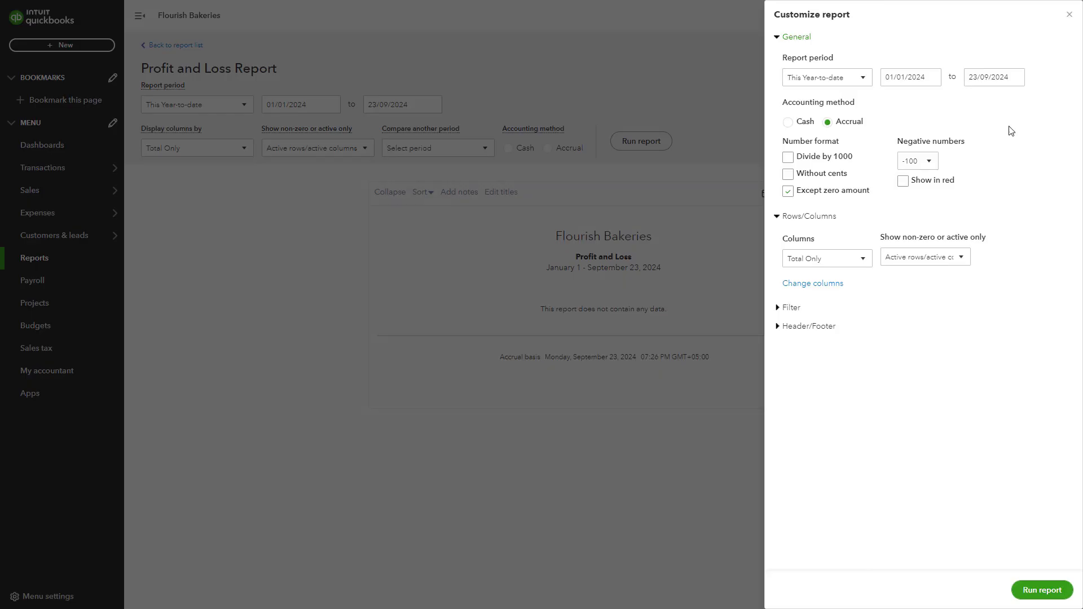
left_click(787, 308)
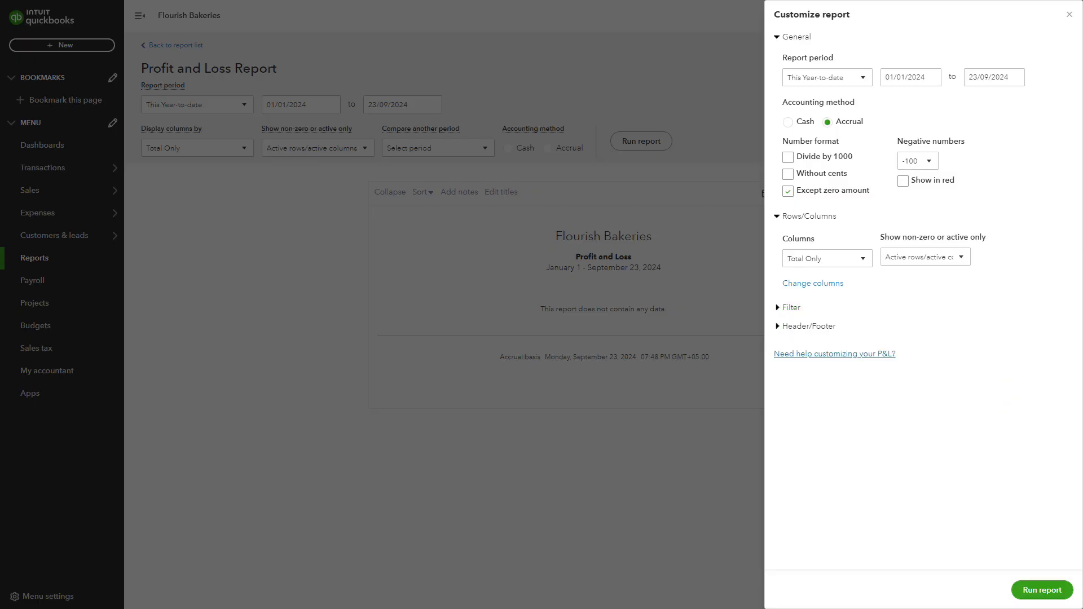
left_click(823, 287)
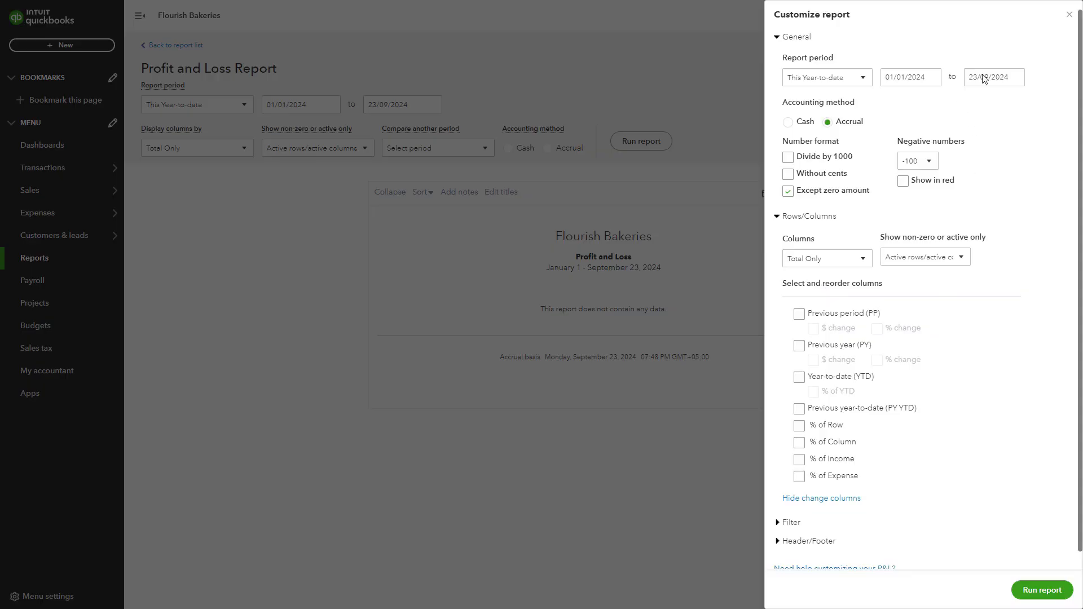
left_click(1069, 15)
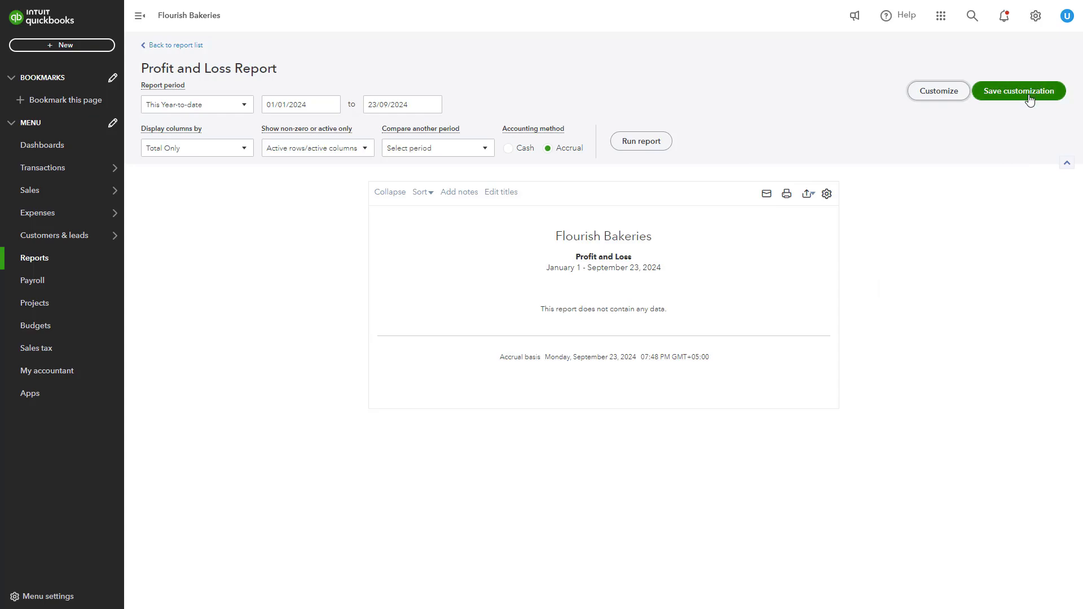
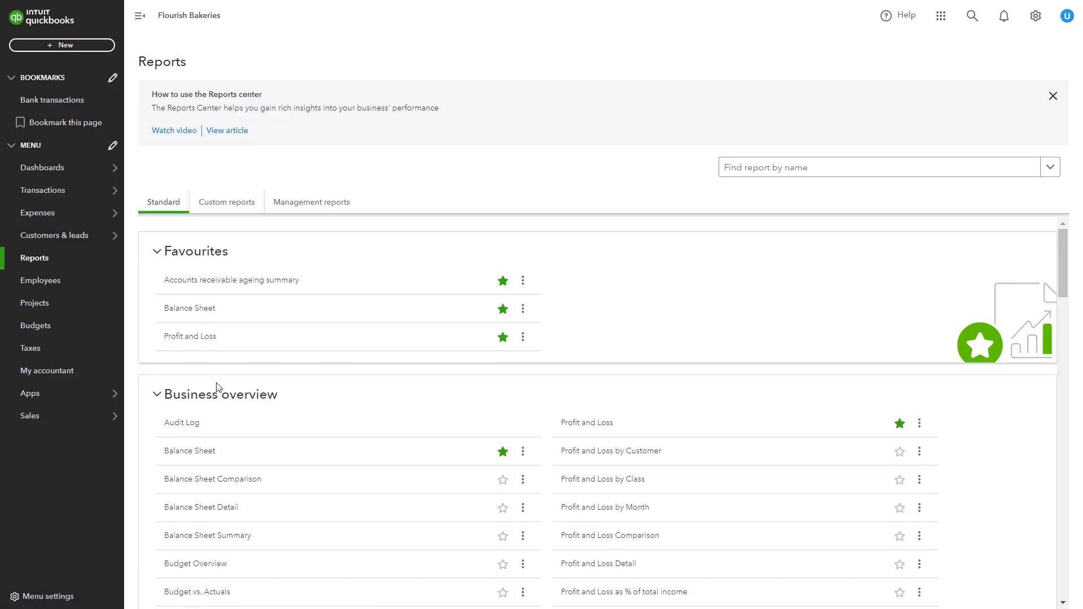
Open the Profit and Loss report from Favourites and examine its report period choices and customisation filters.
left_click(195, 340)
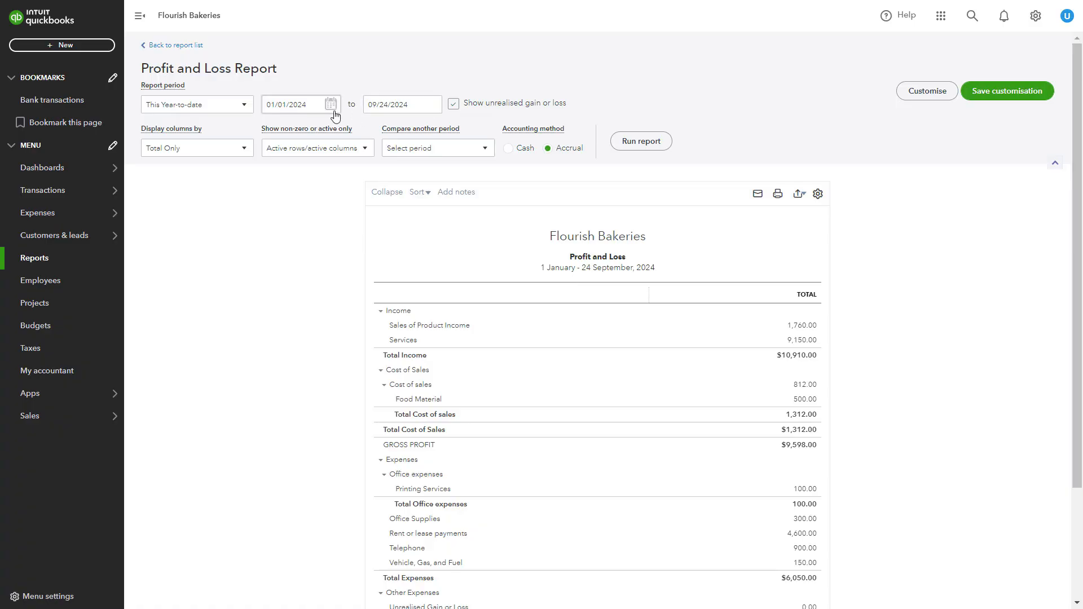
left_click(245, 108)
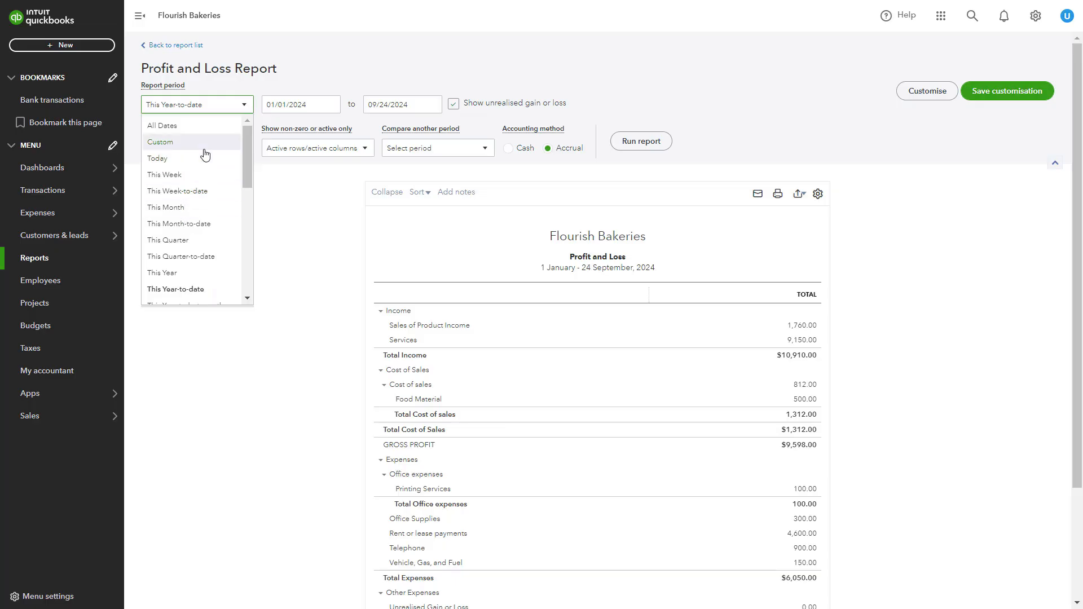
left_click(300, 194)
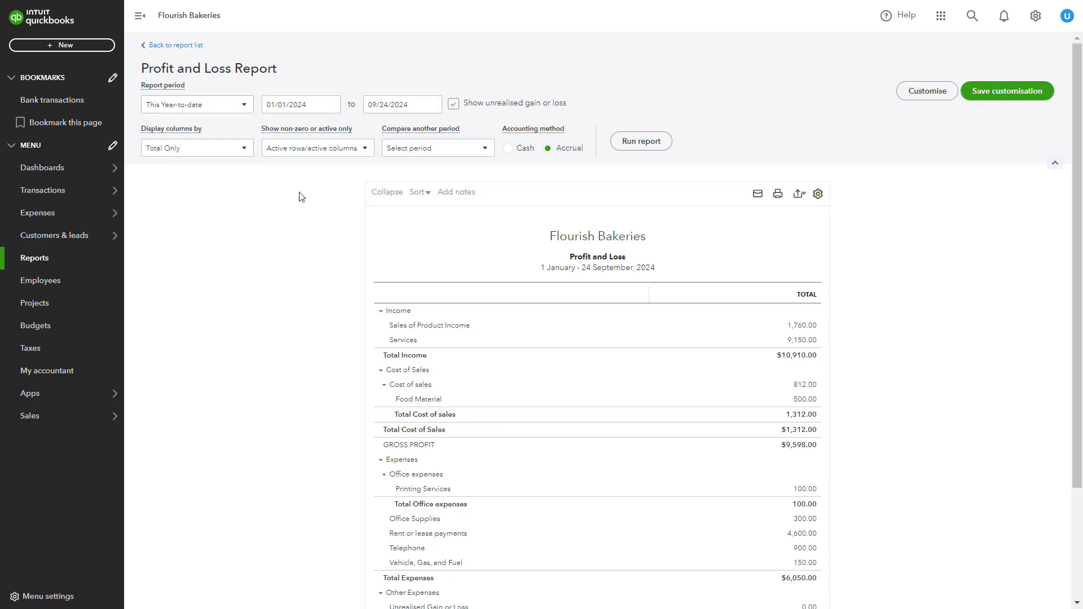
left_click(935, 98)
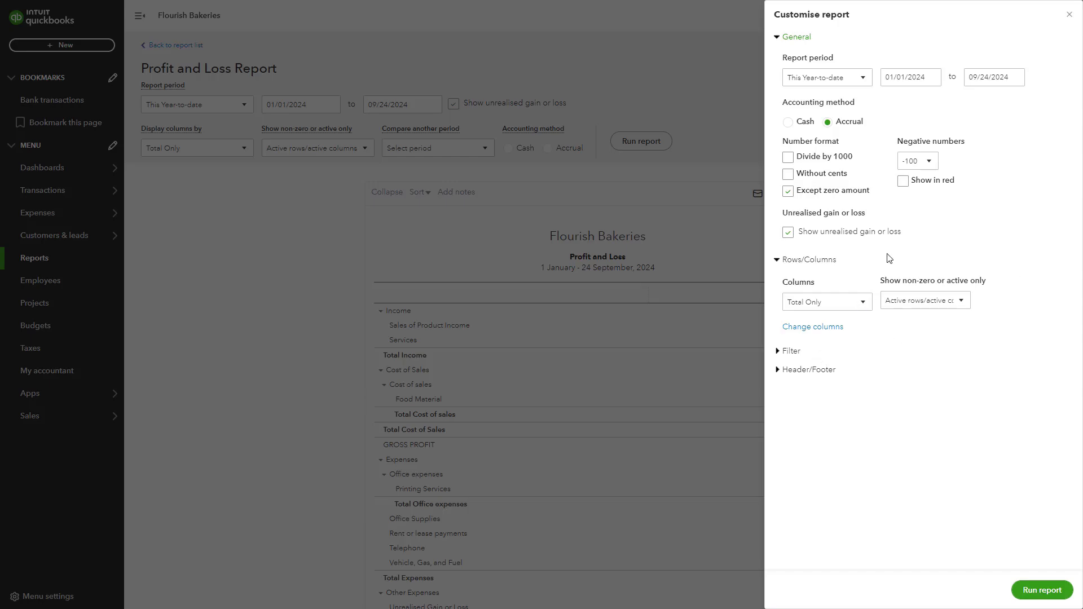
left_click(791, 352)
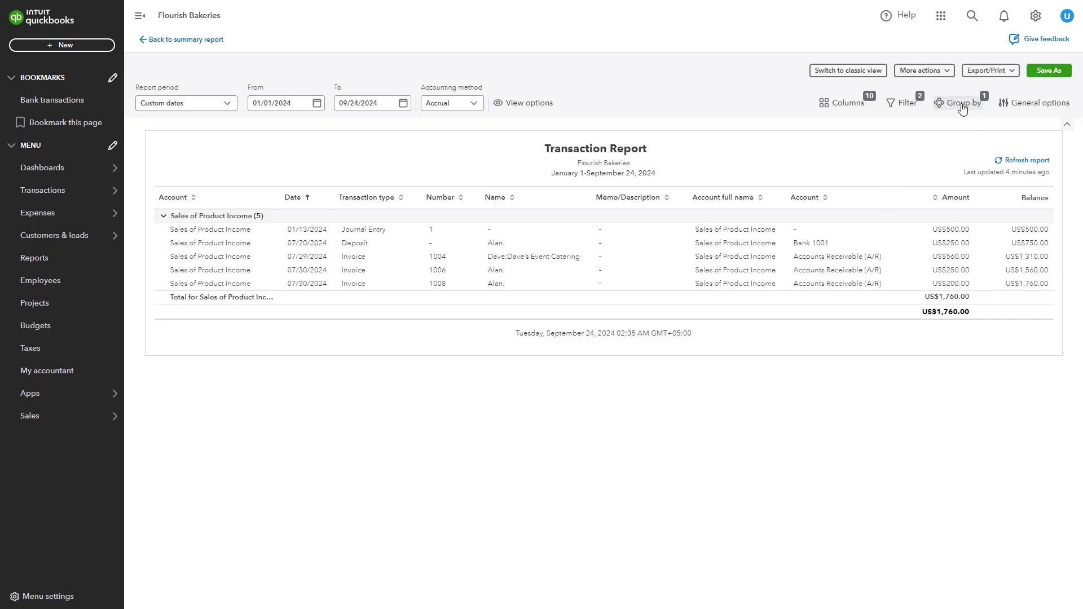
Group the Sales of Product Income transaction report by Customer and open its column settings.
left_click(962, 105)
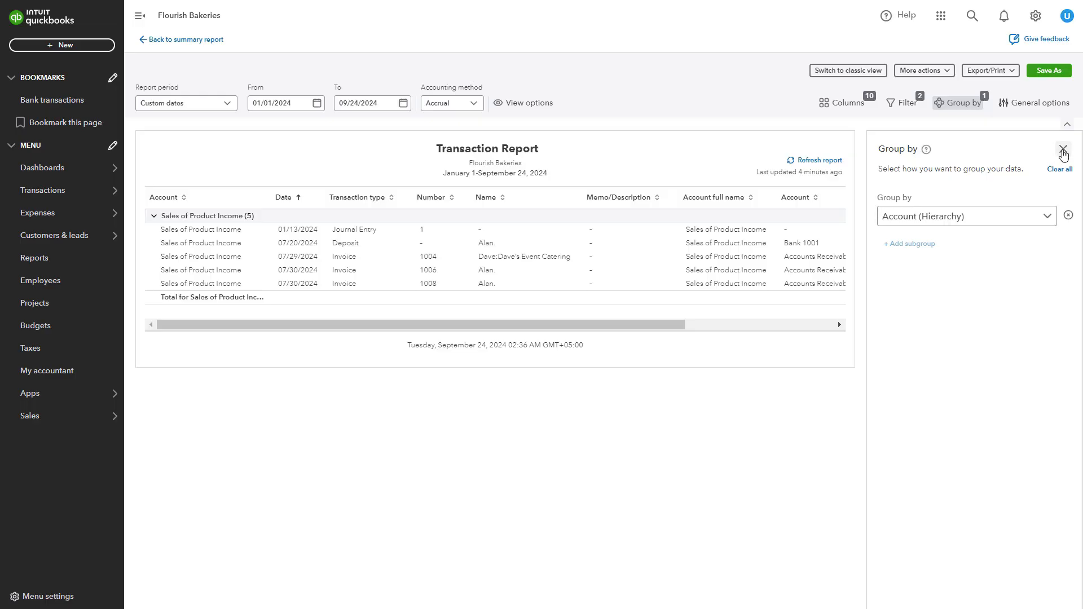
left_click(1063, 150)
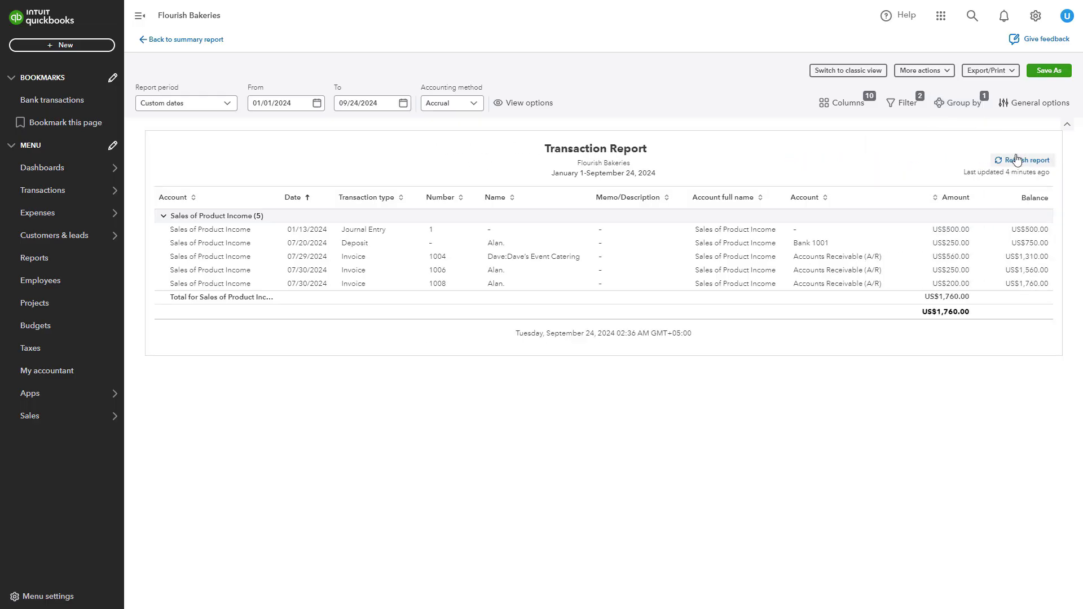
left_click(960, 102)
left_click(1046, 217)
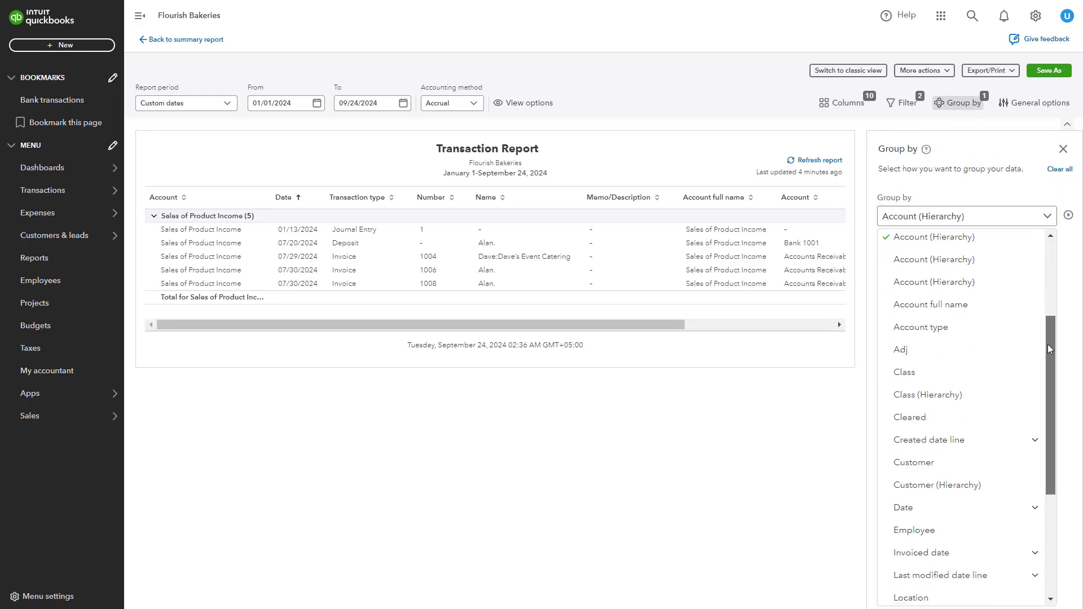
left_click(922, 462)
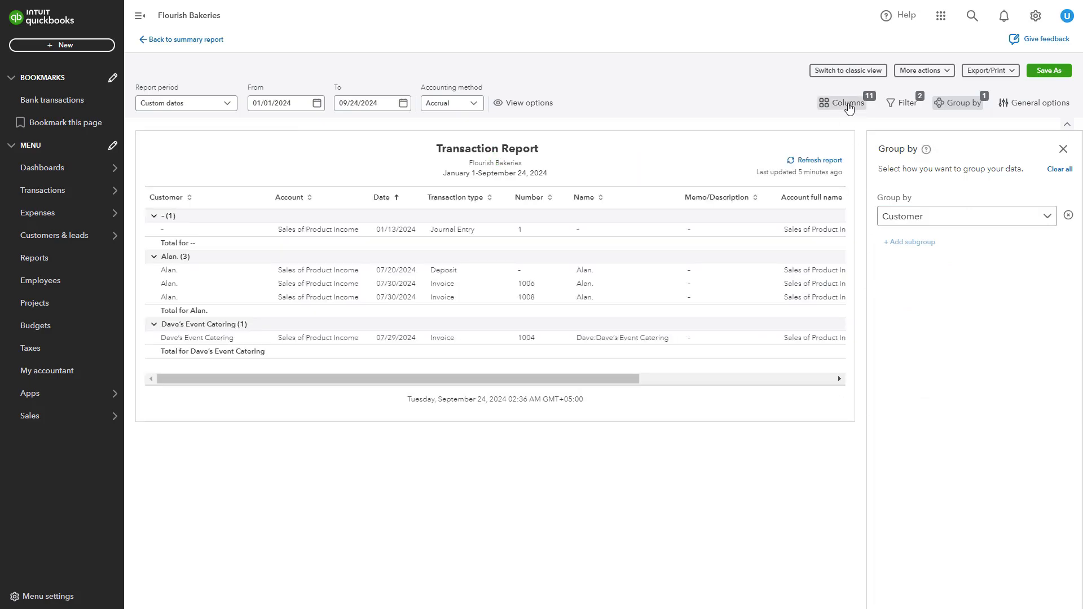
left_click(852, 106)
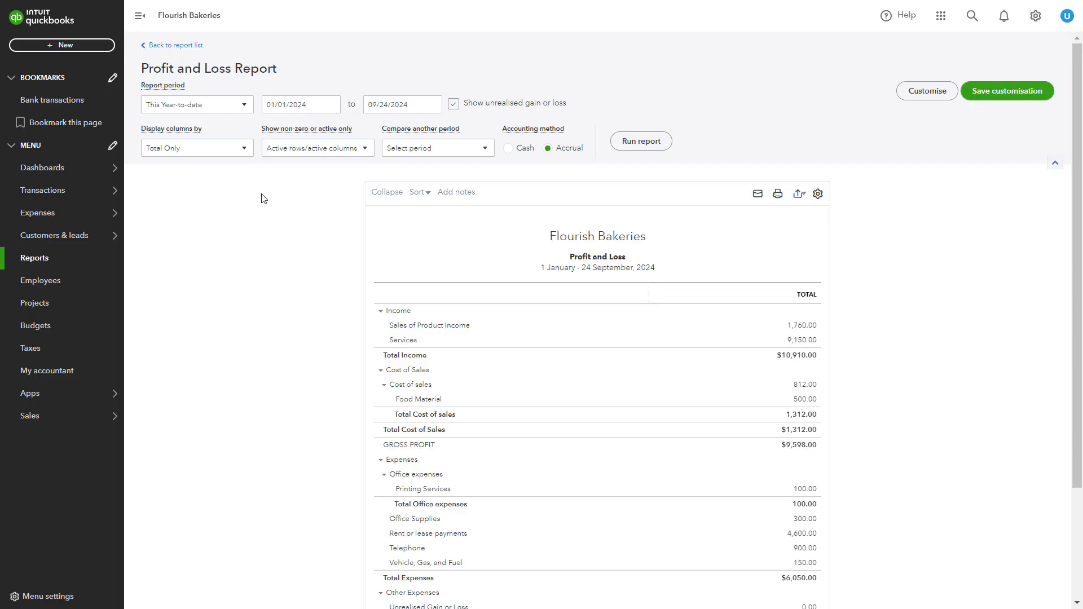
Display the Profit and Loss report's columns by Months and run the report.
left_click(243, 150)
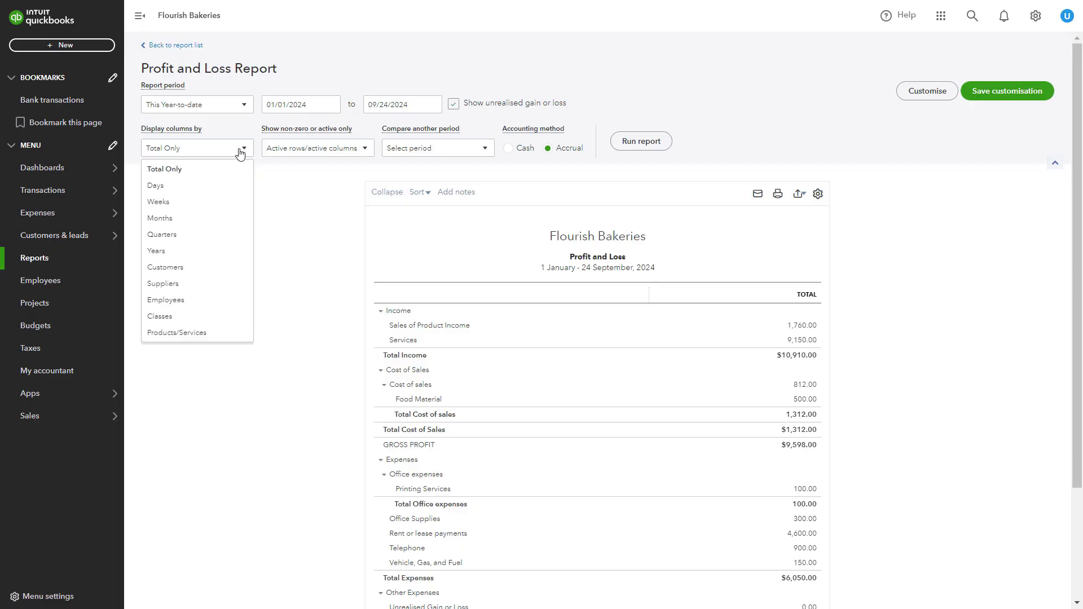
left_click(198, 222)
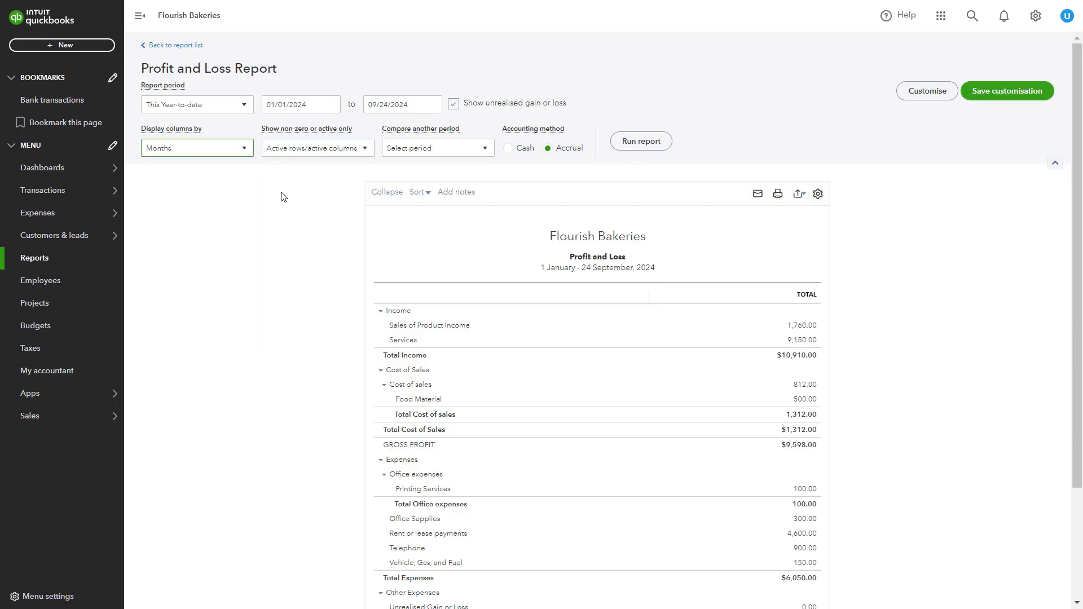
left_click(650, 144)
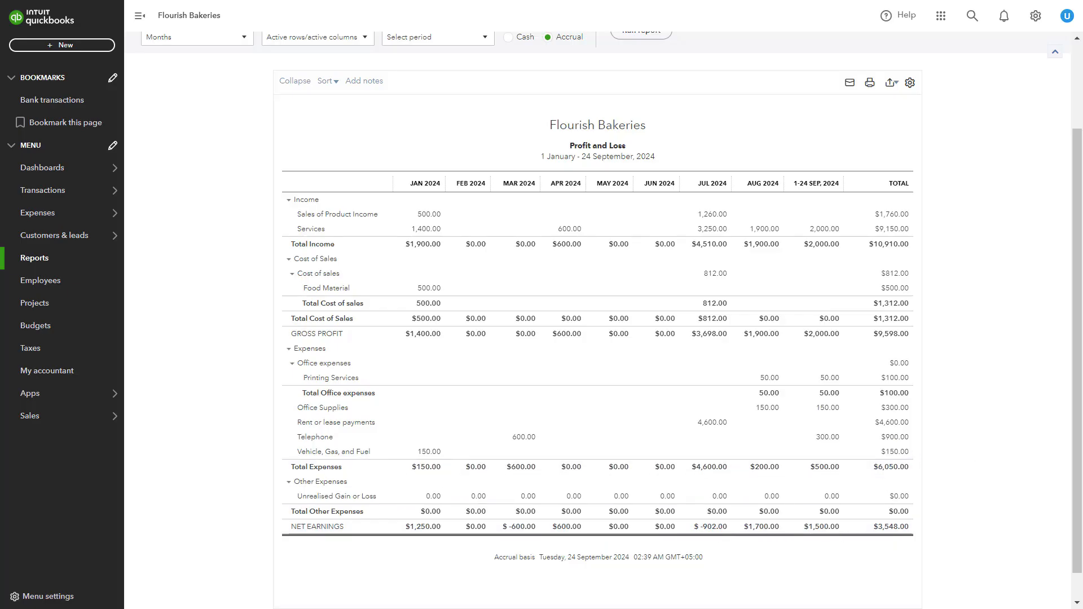
scroll(598, 316, "up", 2)
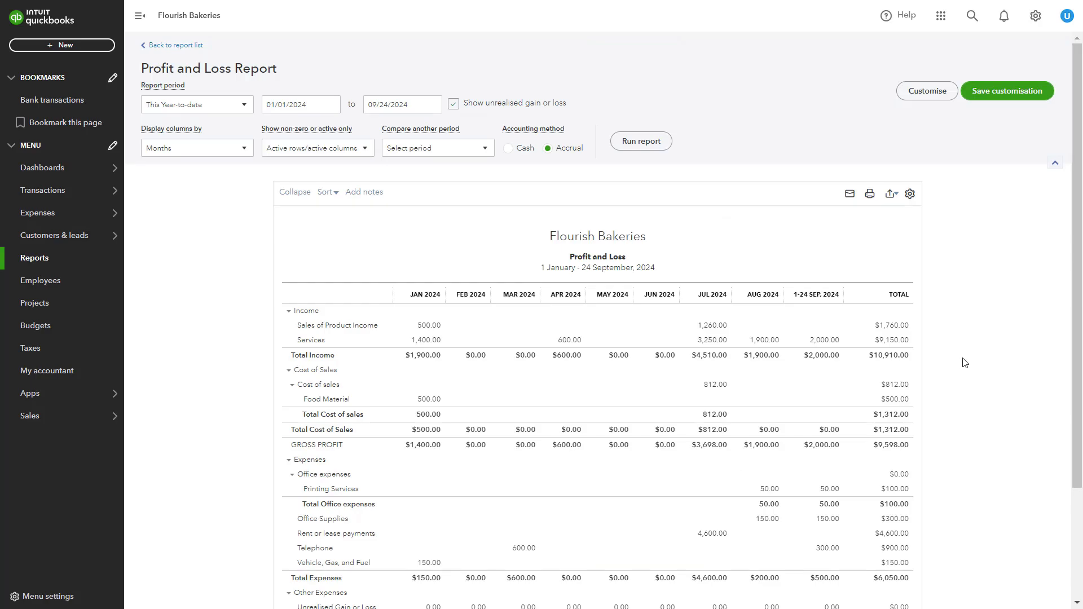
Save the customised monthly report under the name "Profit and Loss - Monthly".
left_click(998, 91)
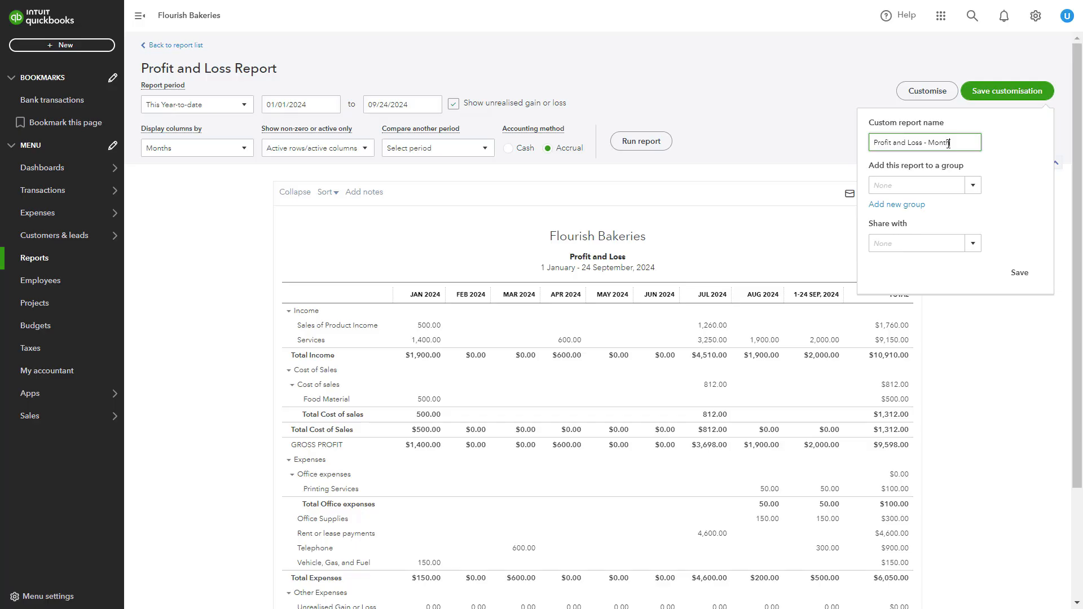
type("- Monthly")
left_click(1020, 273)
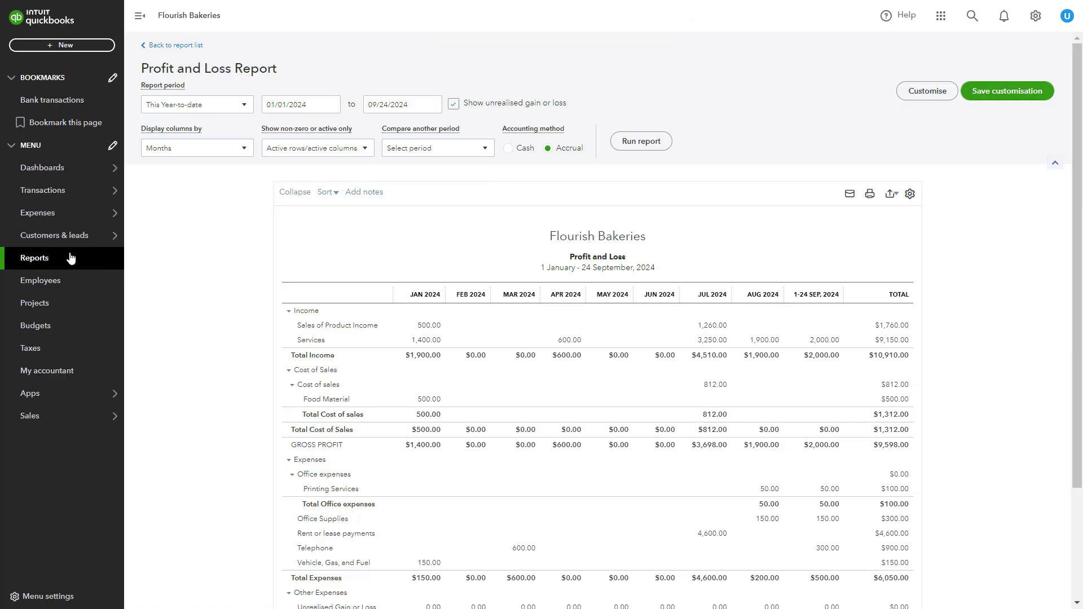
View the saved Profit and Loss - Monthly report from the custom reports and return to the report list.
left_click(54, 263)
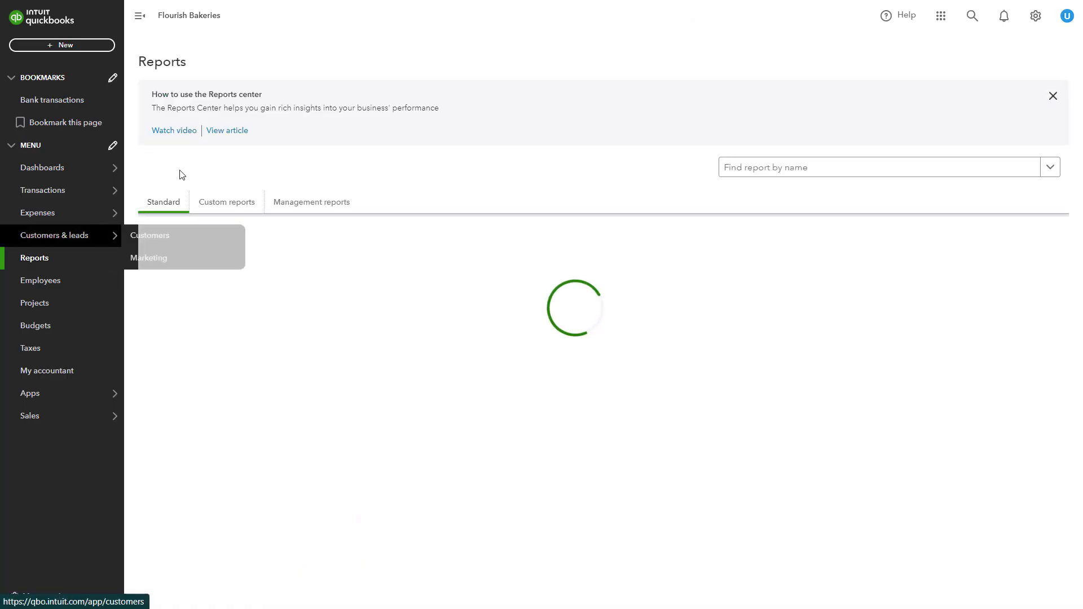
left_click(232, 211)
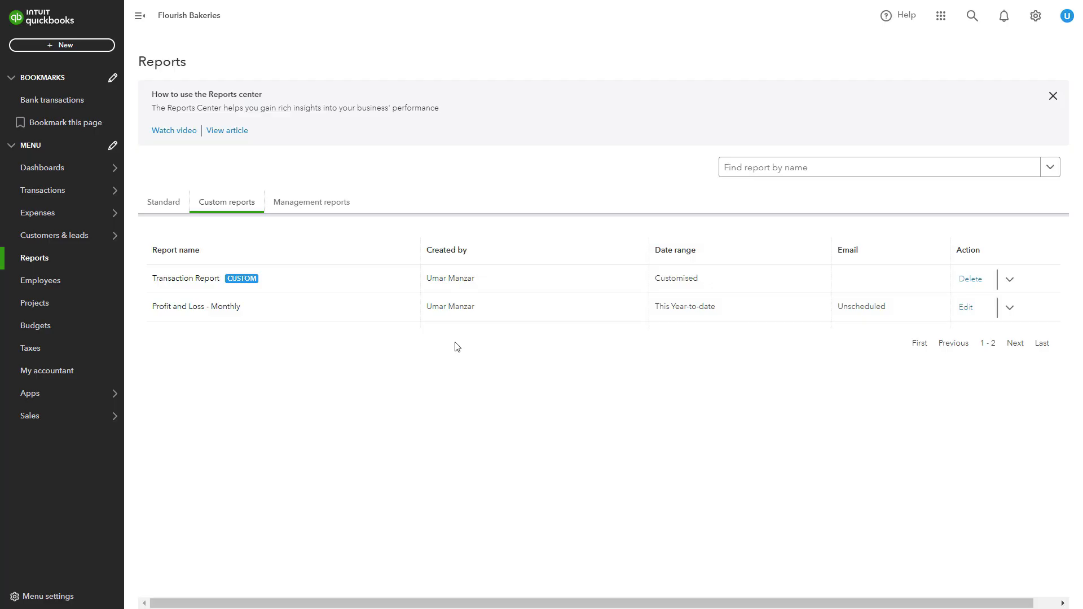
left_click(206, 308)
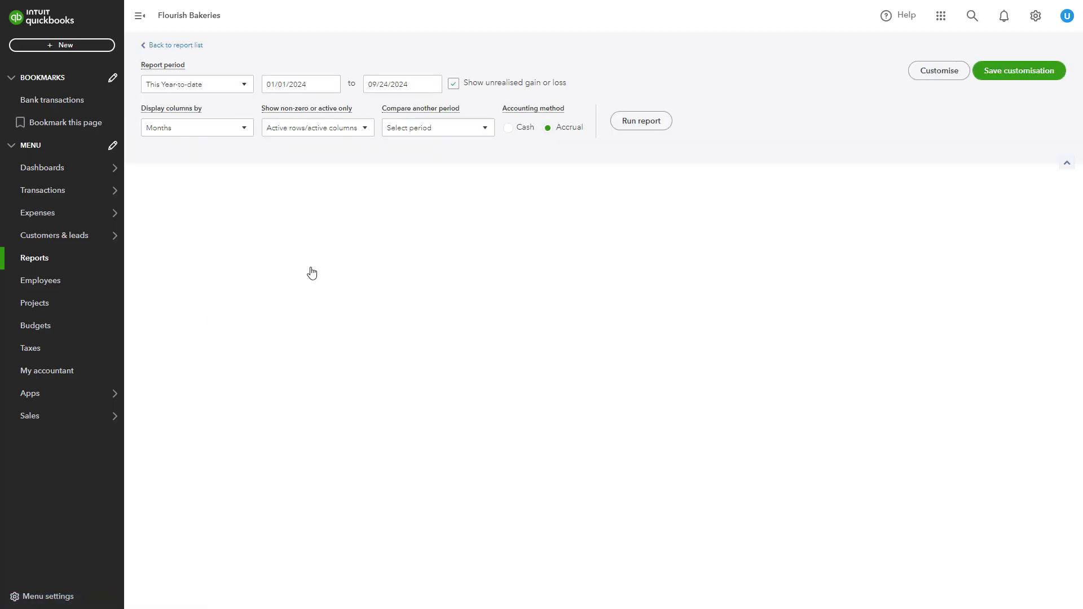
scroll(669, 276, "down", 2)
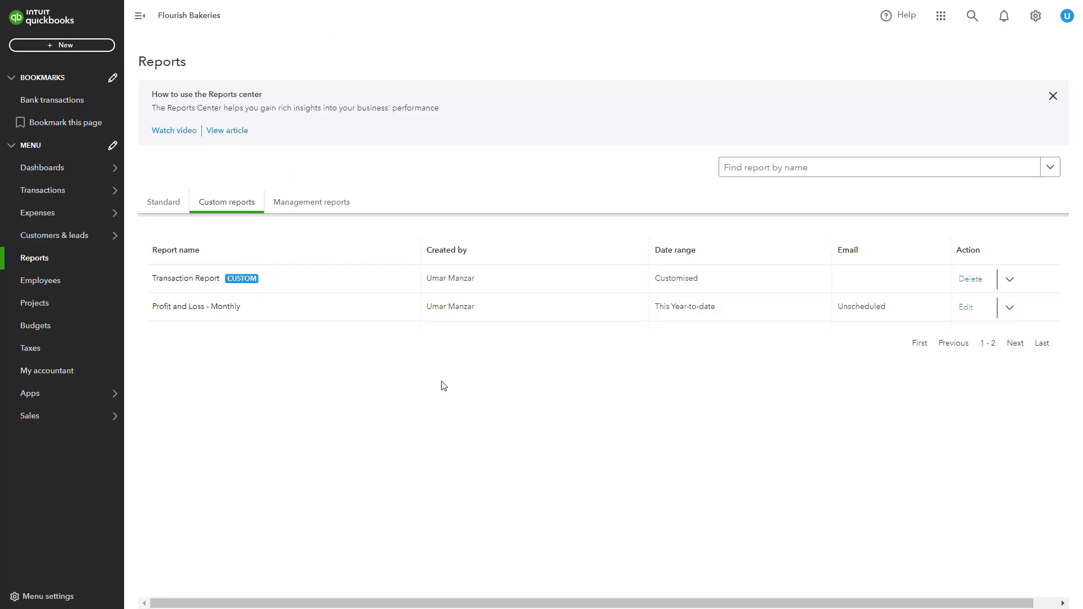
left_click(202, 312)
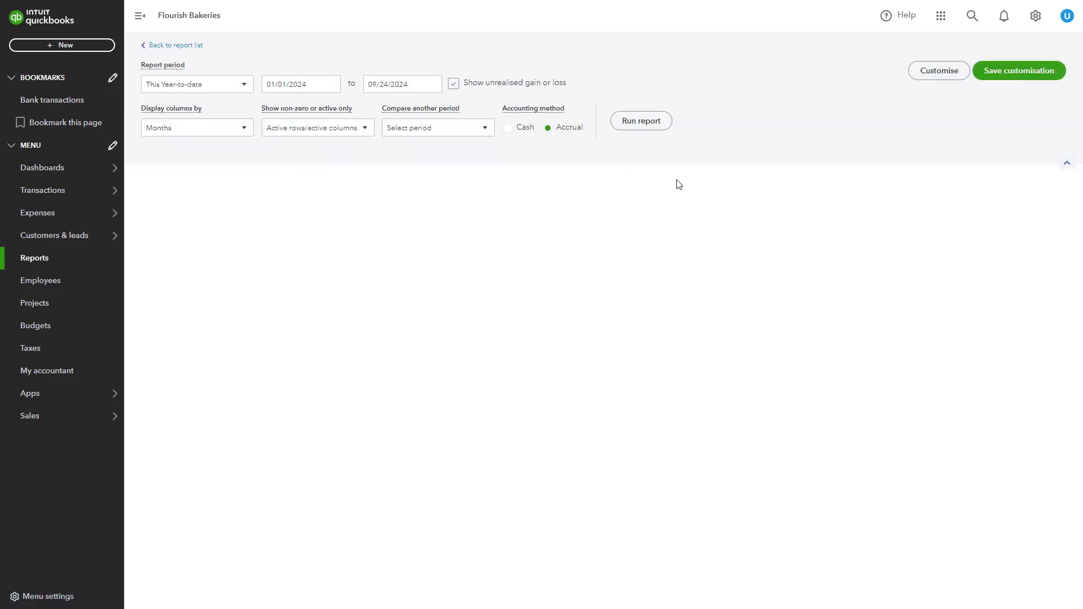
scroll(921, 158, "up", 2)
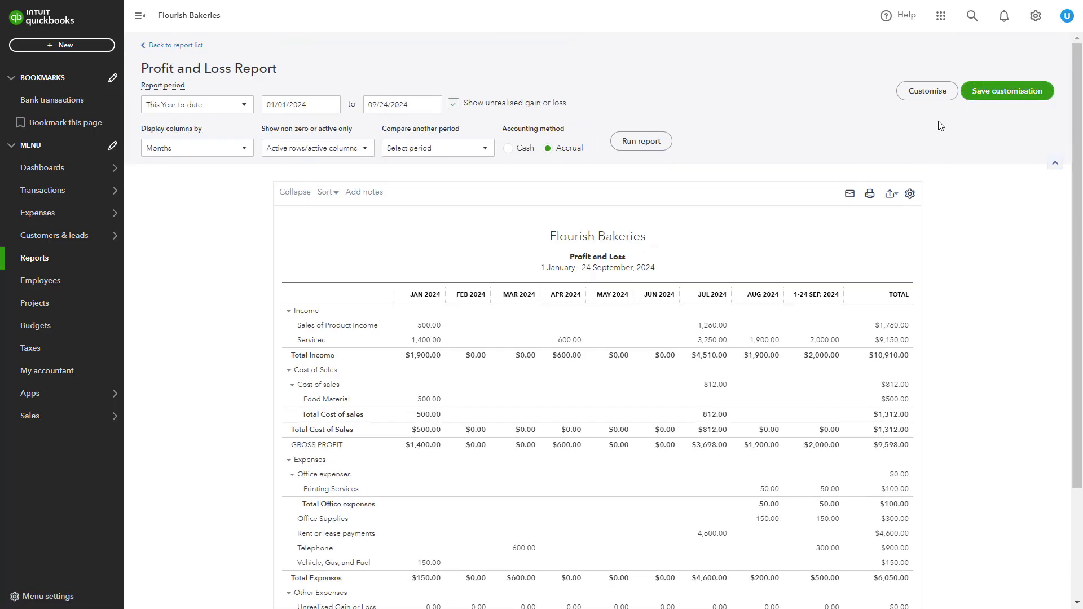
left_click(173, 49)
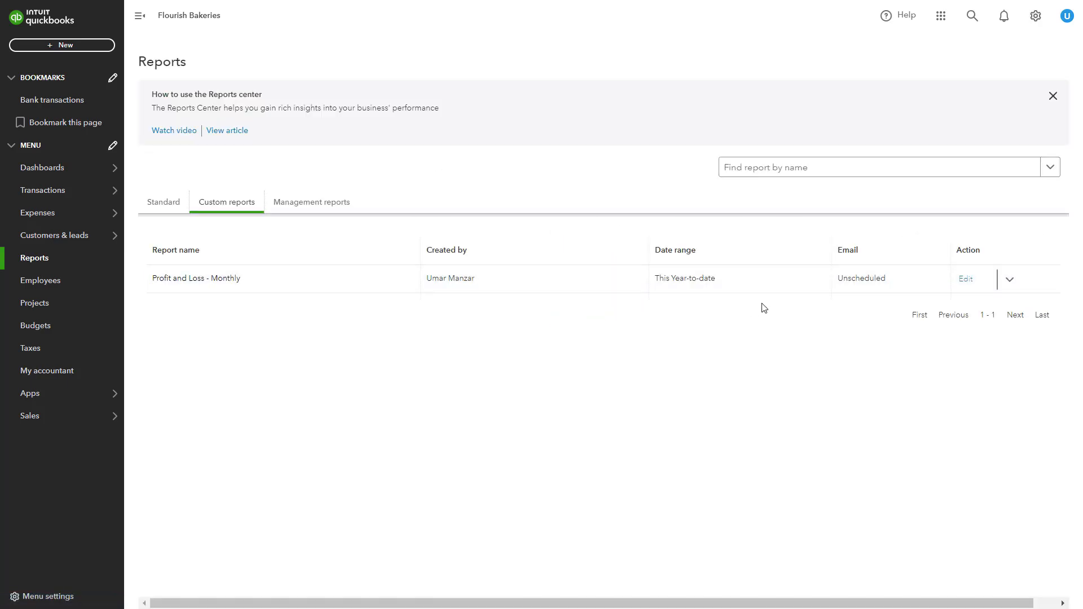
Examine the additional actions for the Profit and Loss - Monthly custom report and open the report.
left_click(1010, 306)
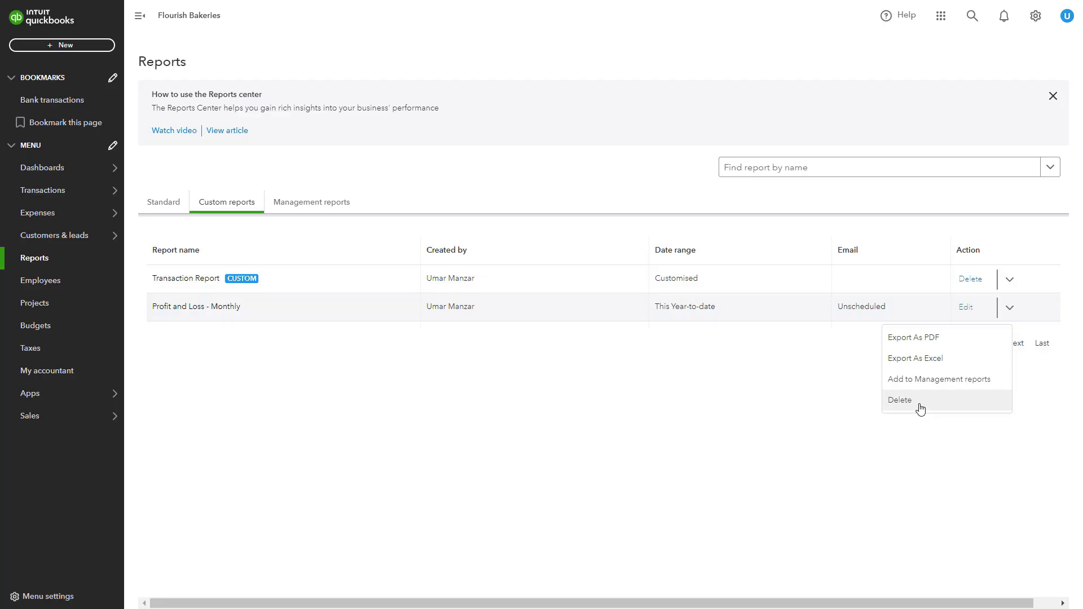
left_click(901, 400)
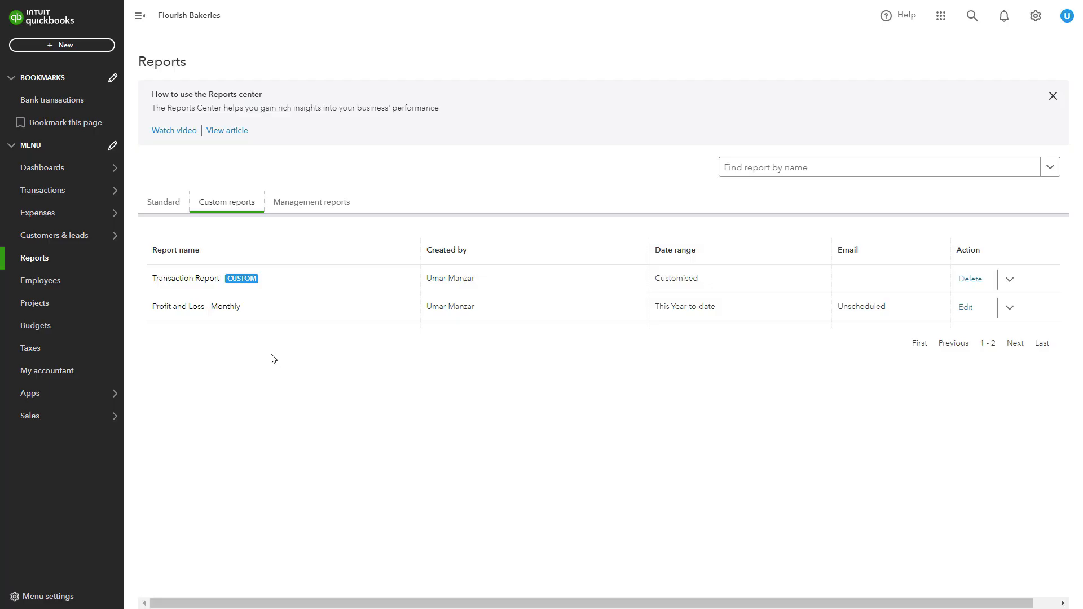
left_click(181, 308)
scroll(628, 223, "down", 2)
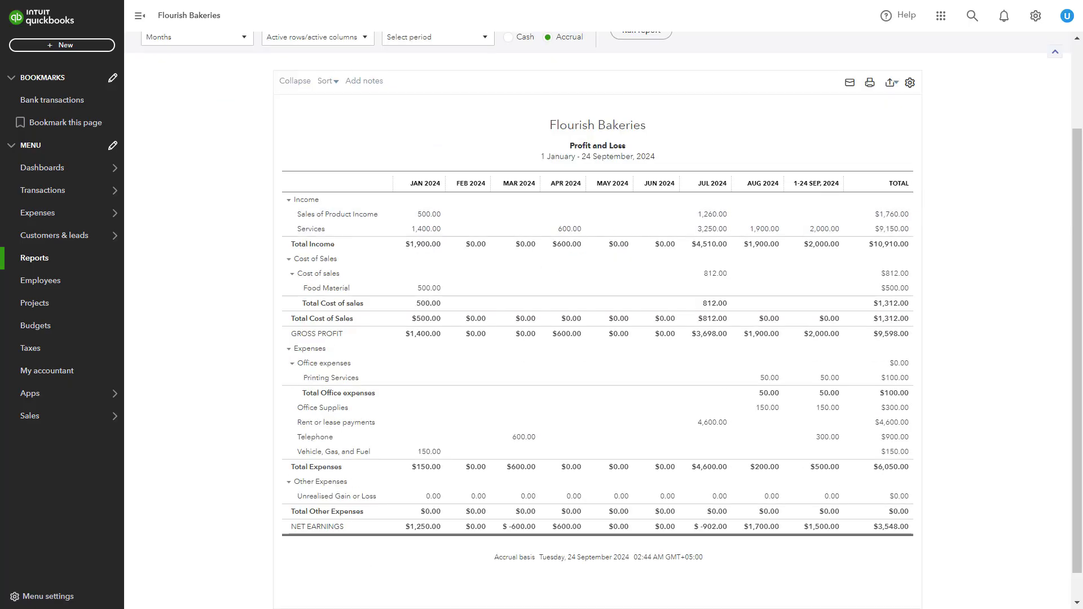
Examine the report's email form without sending it and view the available export options.
left_click(850, 83)
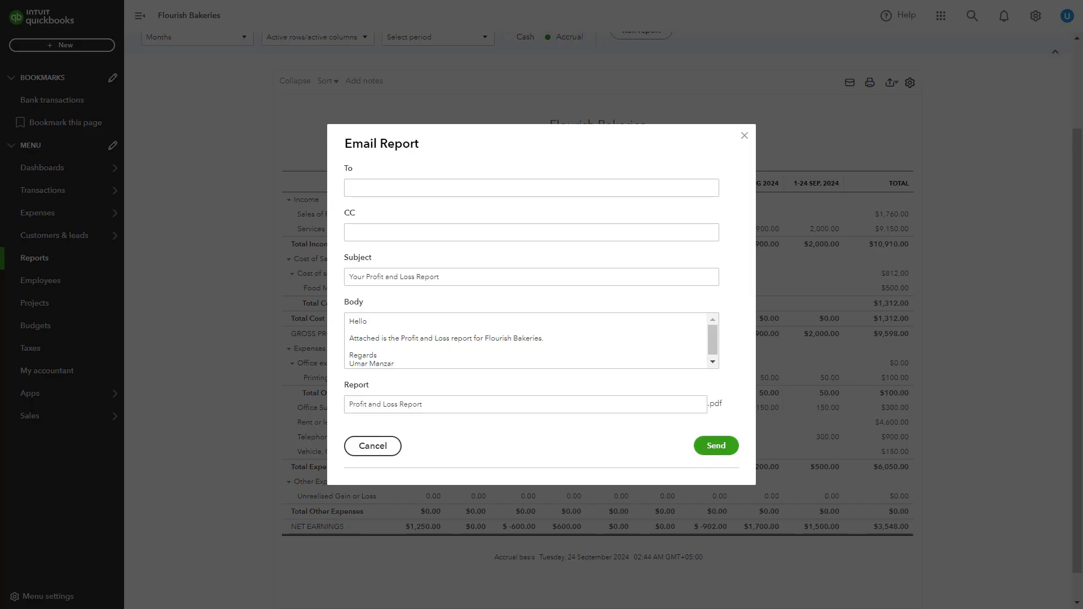
key("Escape")
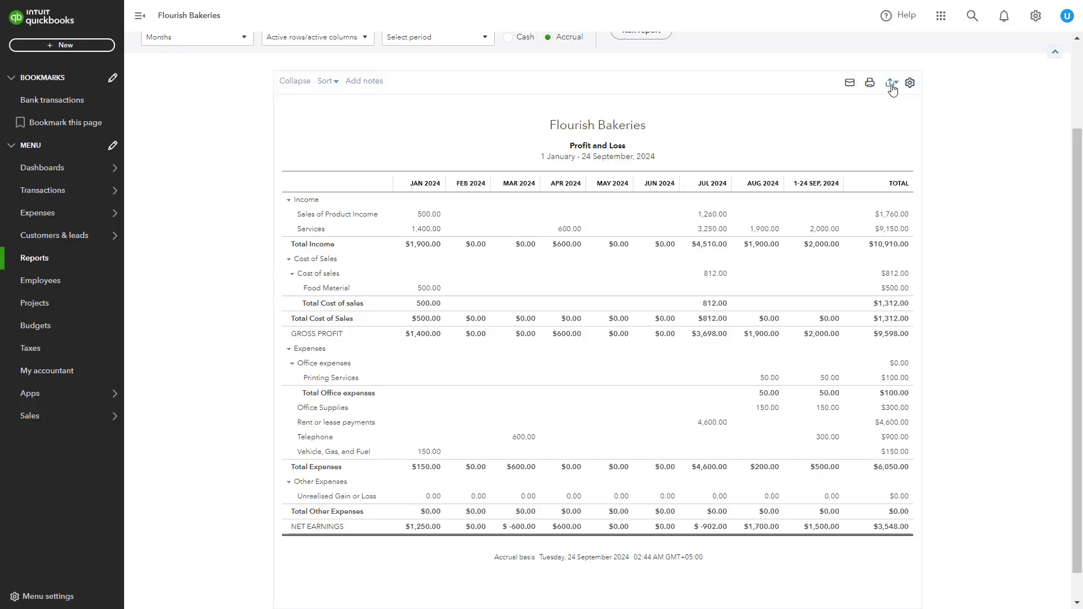
left_click(890, 82)
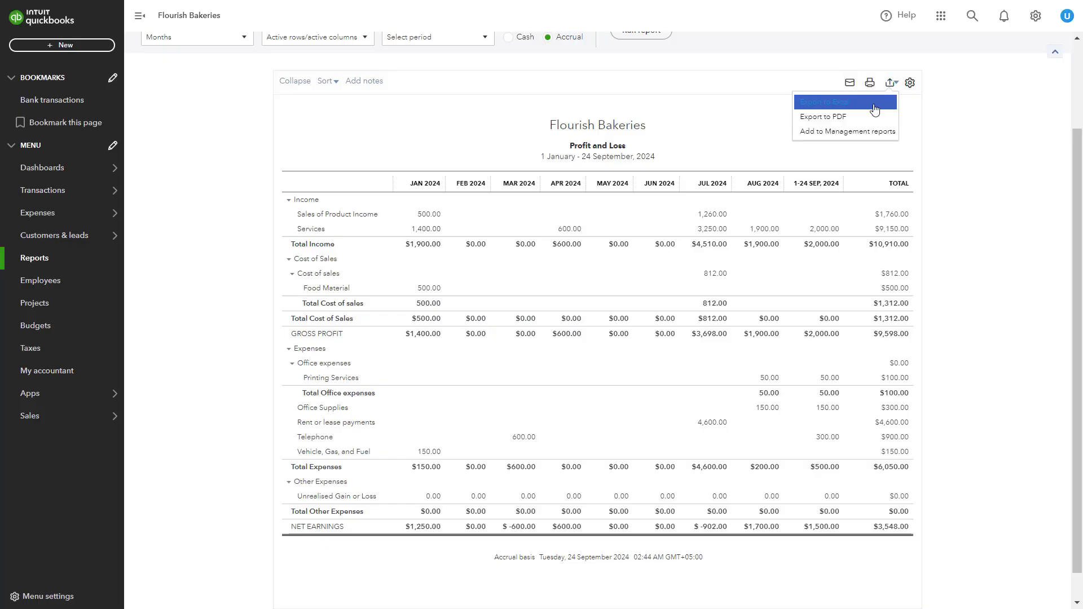
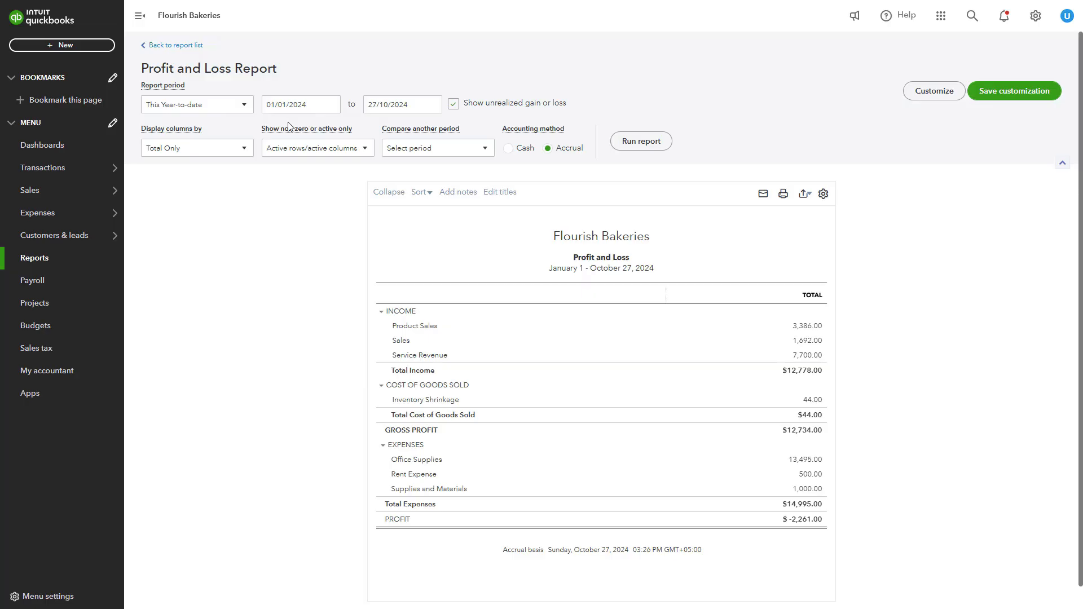
Examine the filter options in the year-to-date Profit and Loss report's customization settings and collapse the filter section.
left_click(915, 94)
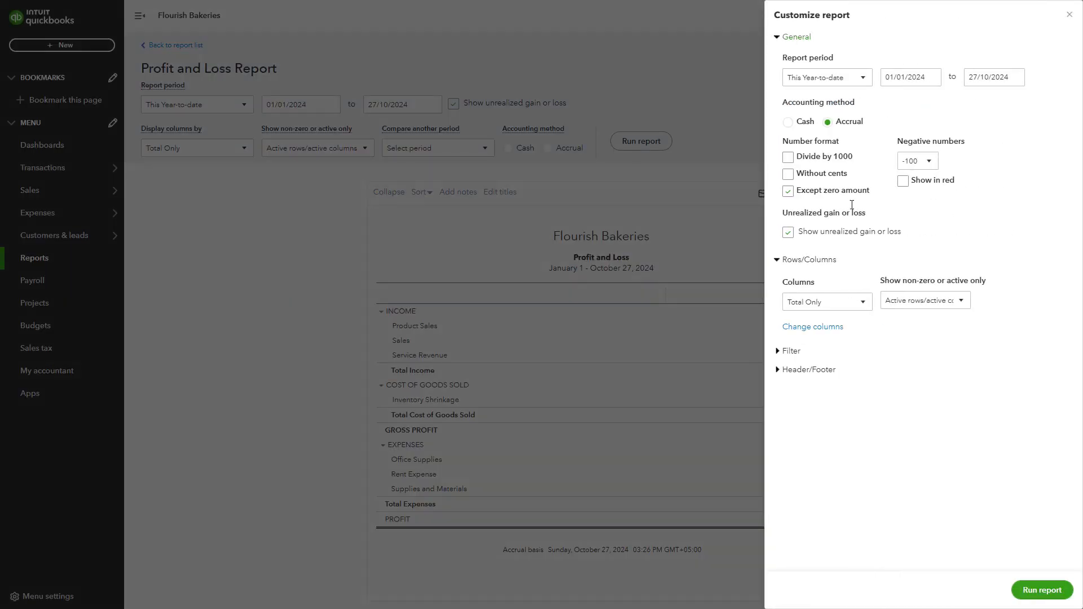
left_click(790, 352)
scroll(884, 402, "down", 1)
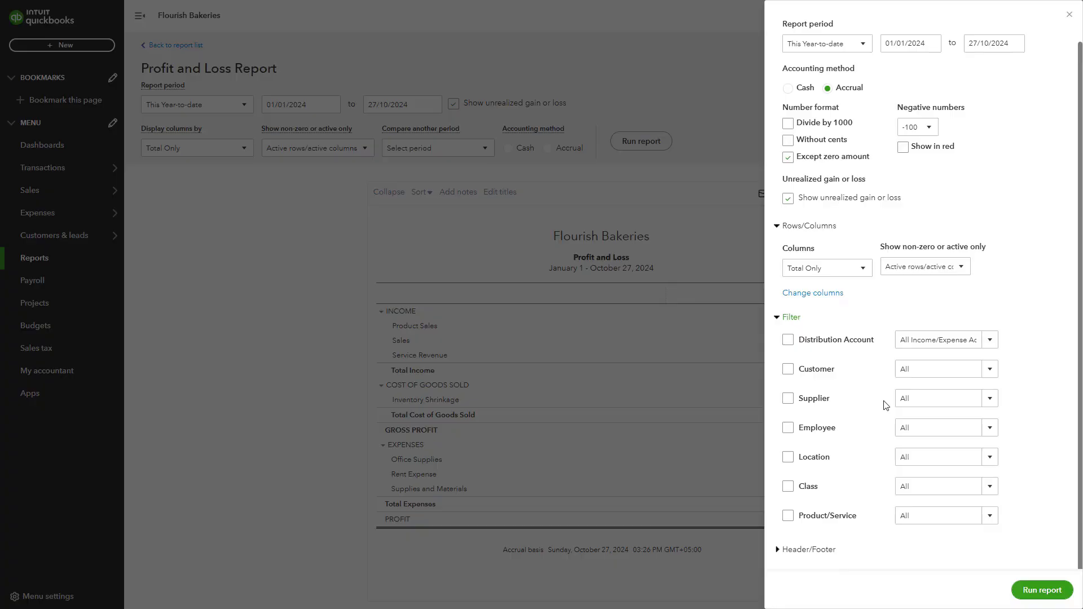
left_click(792, 318)
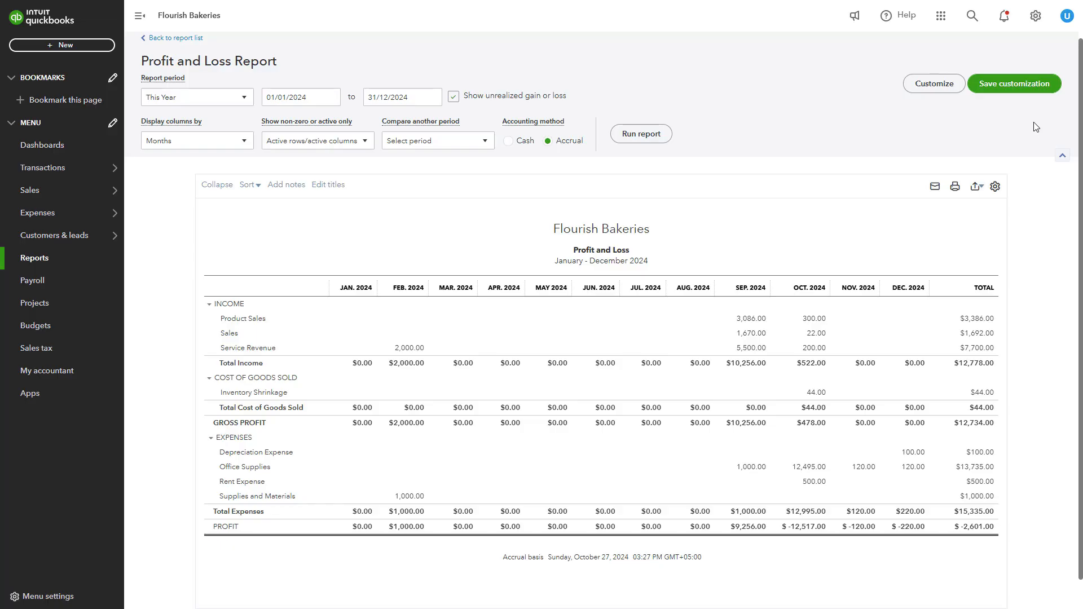
Save the This Year report with monthly columns as "Profit and Loss -Monthly", without a group and shared with All.
left_click(1014, 91)
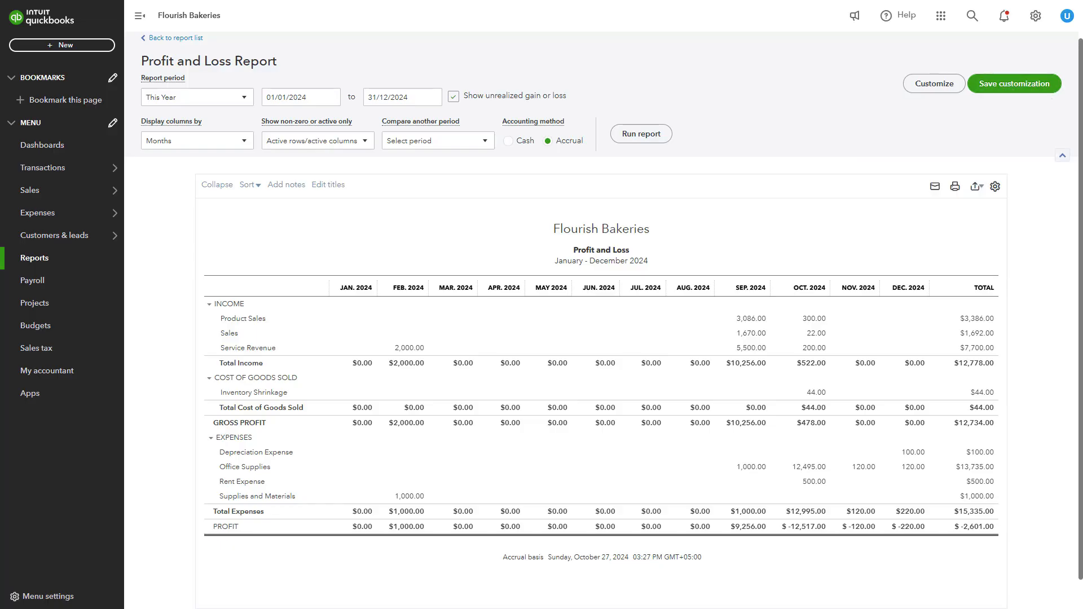
left_click(988, 91)
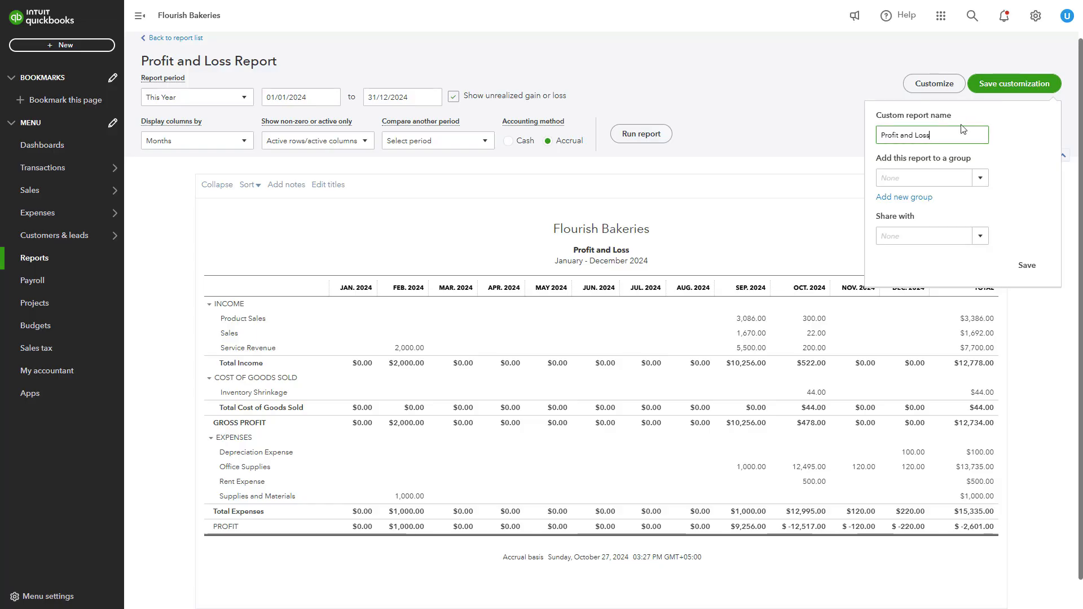
type("-")
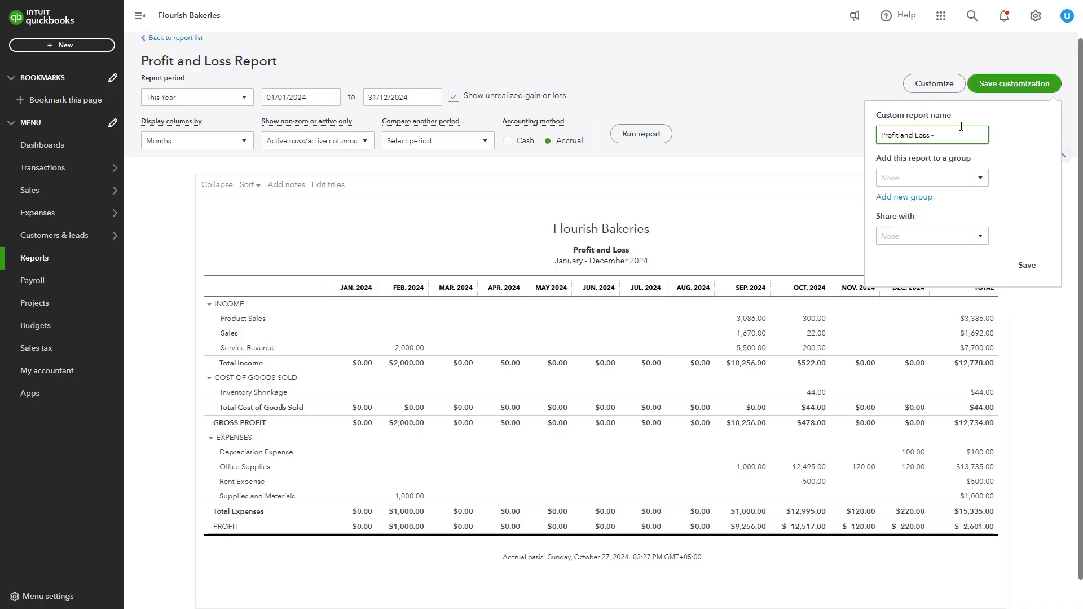
type("Monthly")
left_click(965, 181)
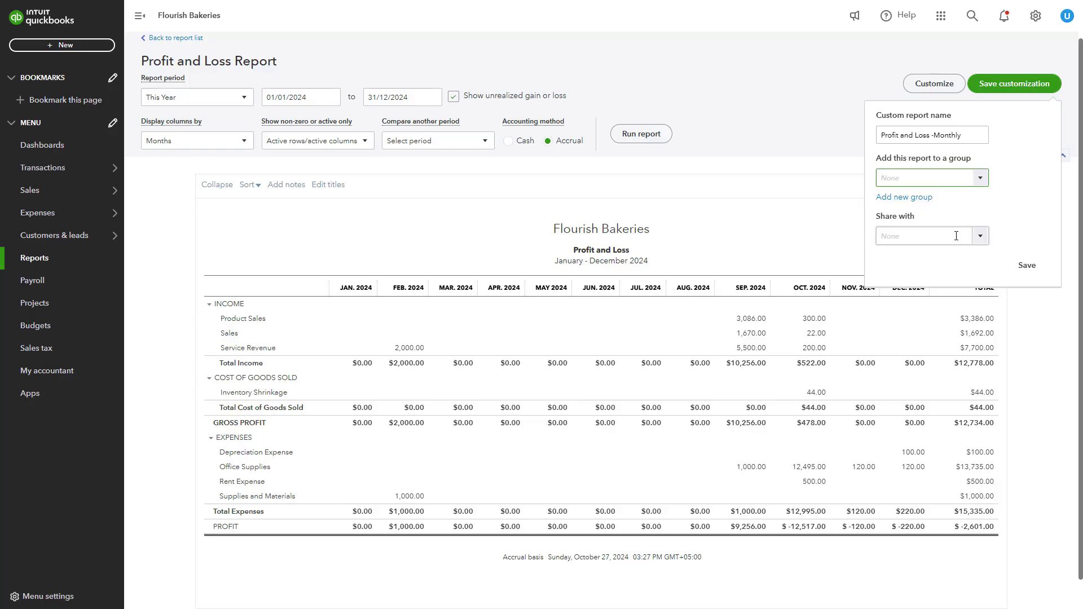
left_click(979, 239)
left_click(979, 240)
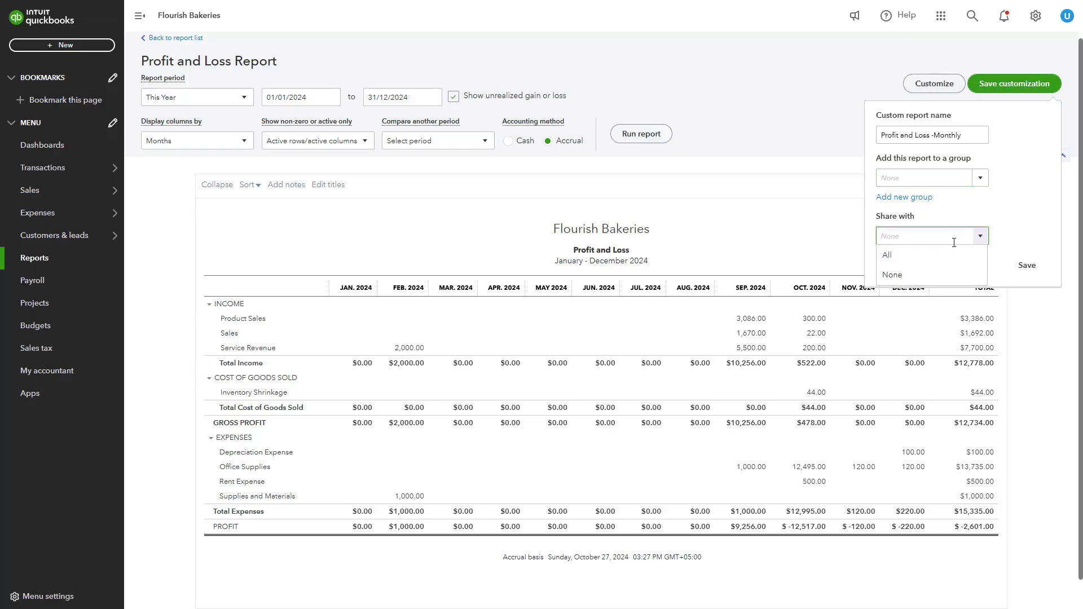
left_click(927, 261)
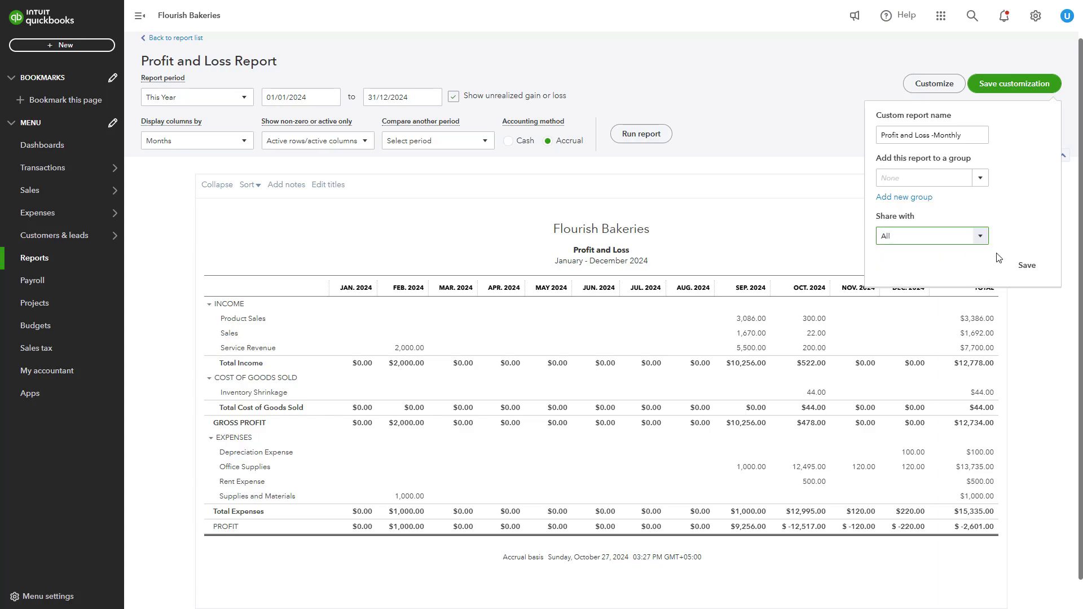
left_click(1027, 266)
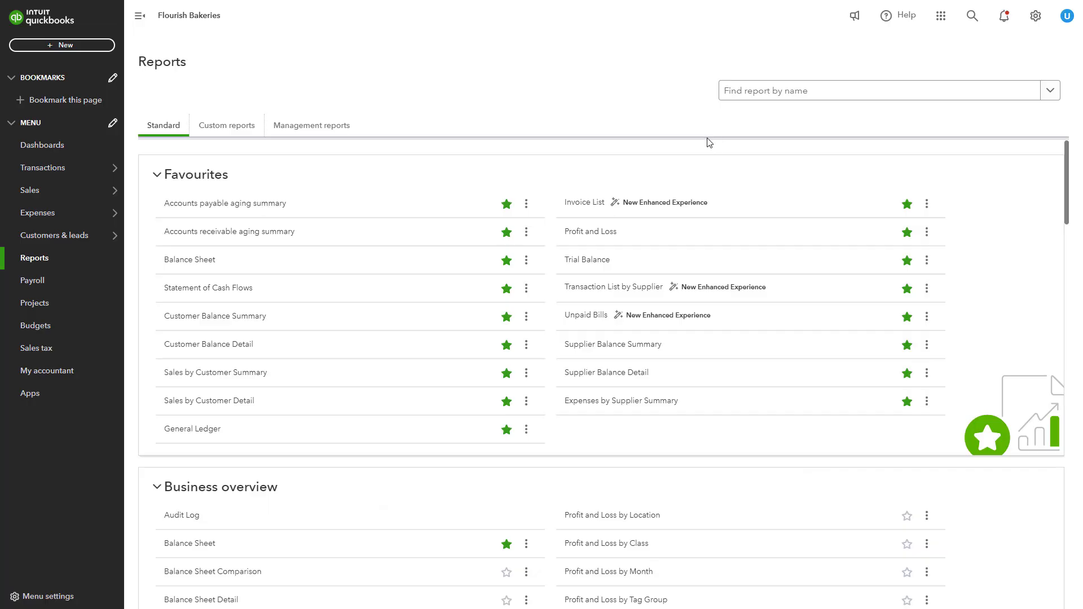
Open the shared Profit and Loss -Monthly report from the custom reports and review its monthly columns.
left_click(230, 132)
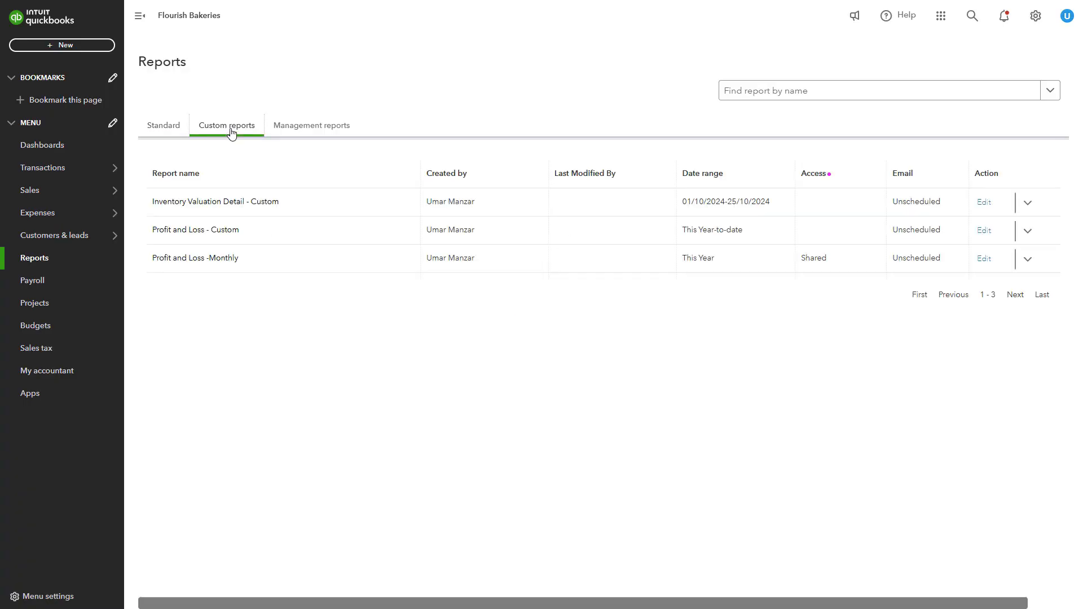
left_click(229, 262)
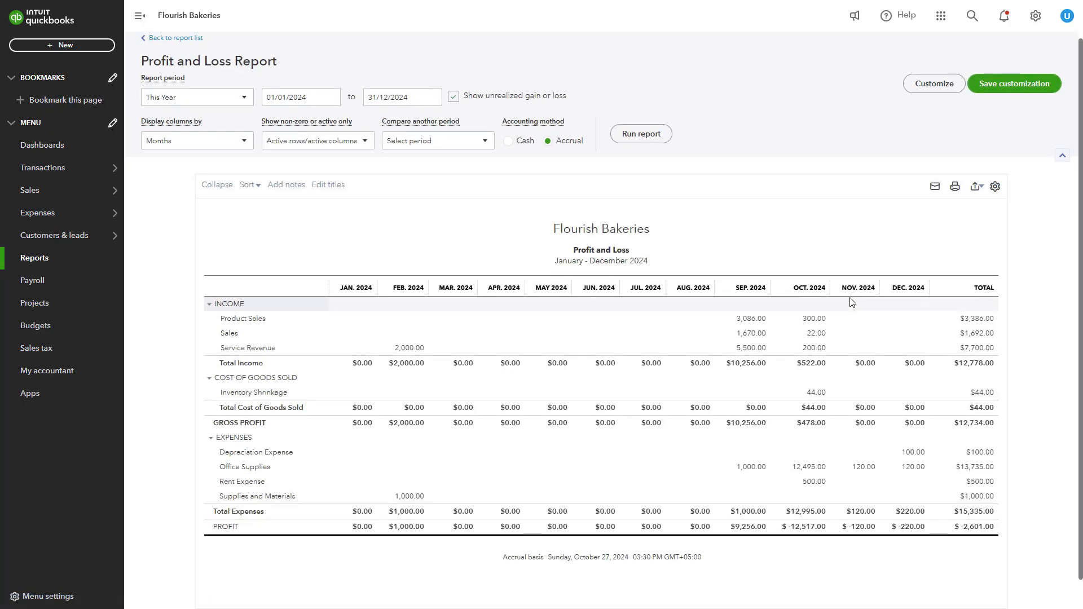
scroll(852, 302, "down", 1)
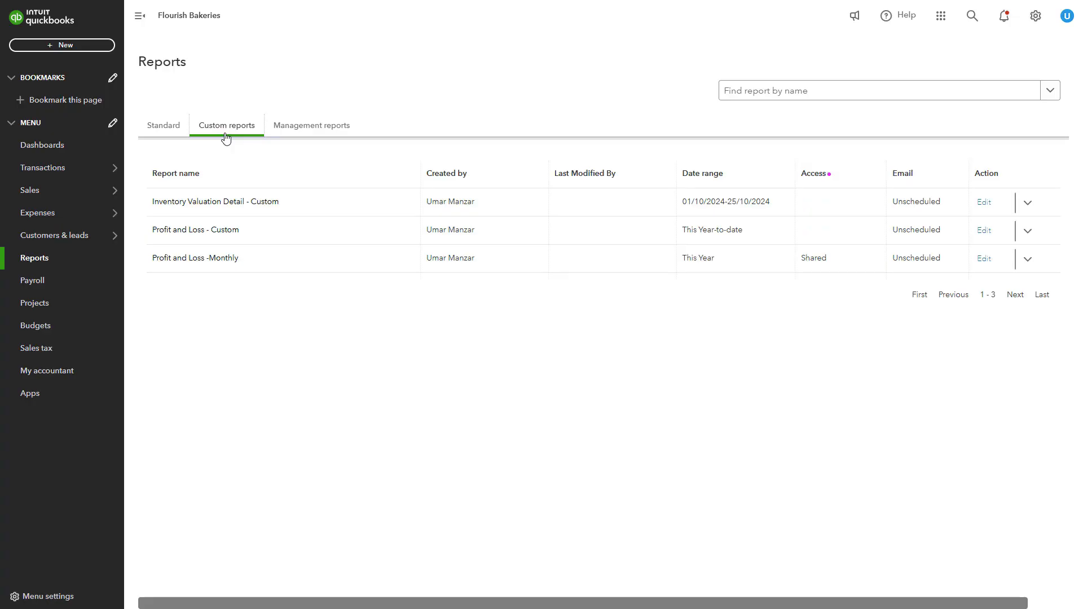
Reopen the Profit and Loss -Monthly report, examine its customization filters and close them without changes.
left_click(195, 258)
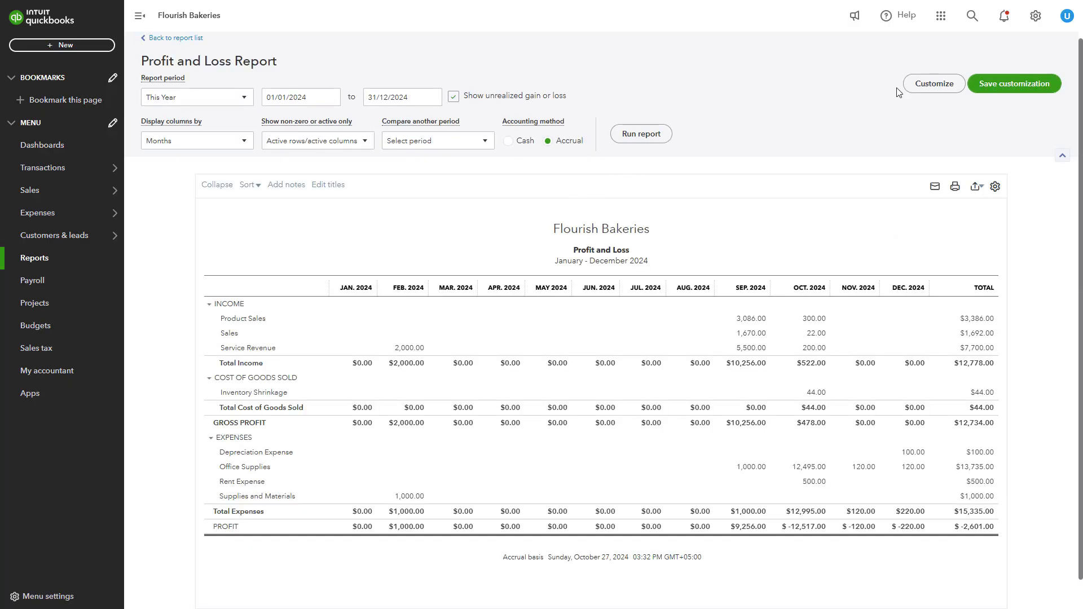
left_click(930, 93)
left_click(792, 333)
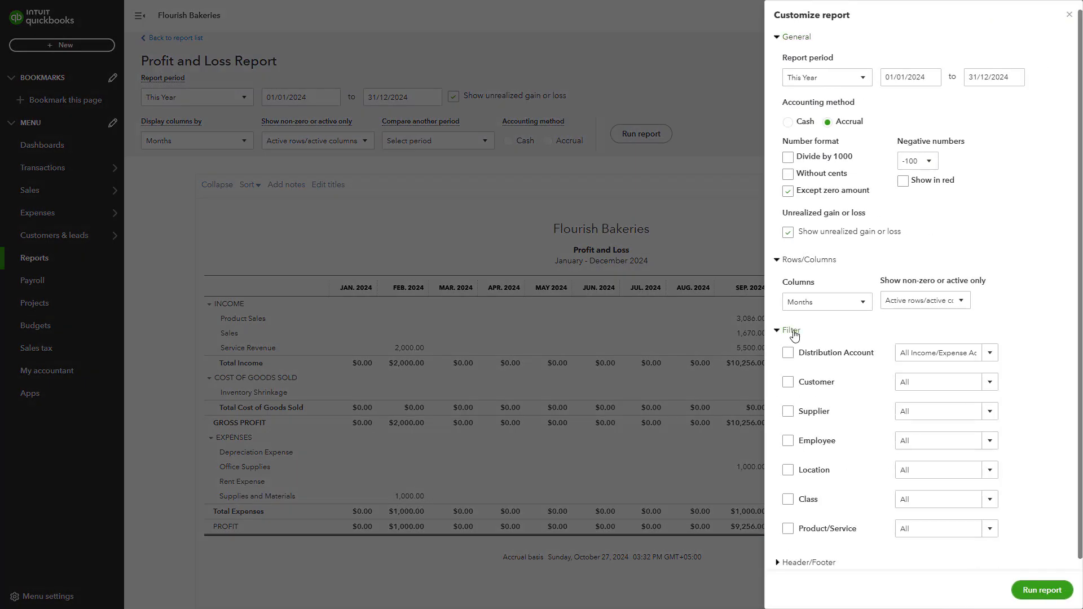
left_click(1069, 14)
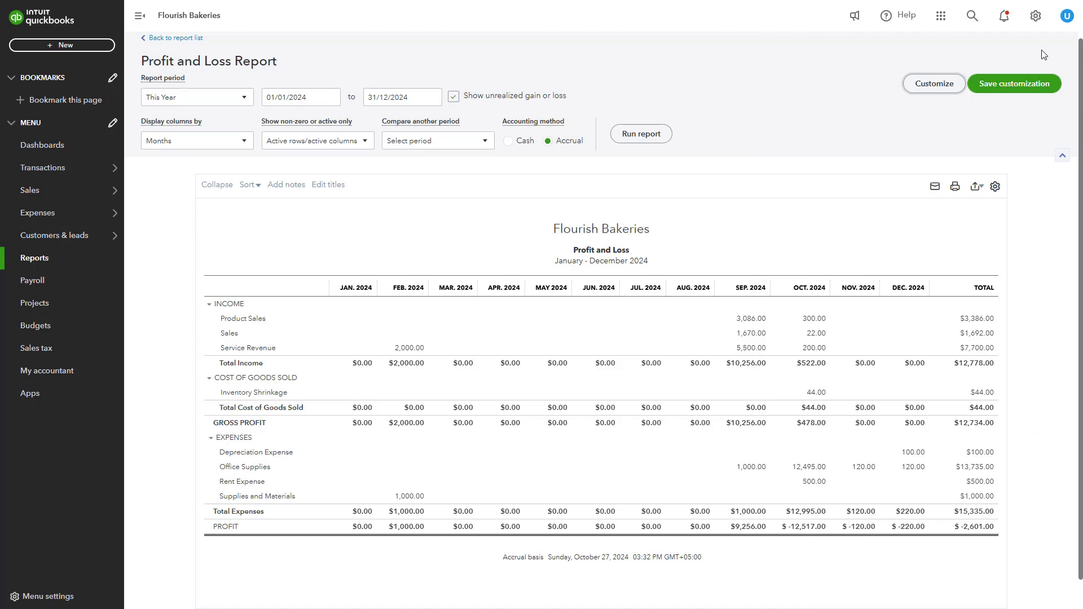
Check the report's save-customization form and view the additional actions for Profit and Loss -Monthly in the custom reports.
left_click(1027, 91)
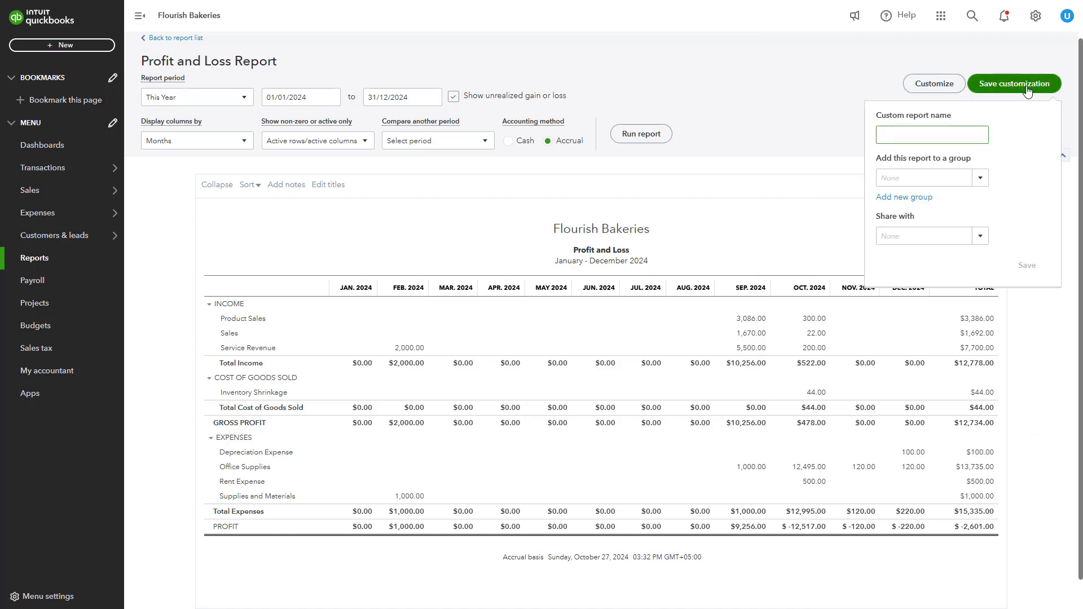
left_click(1027, 263)
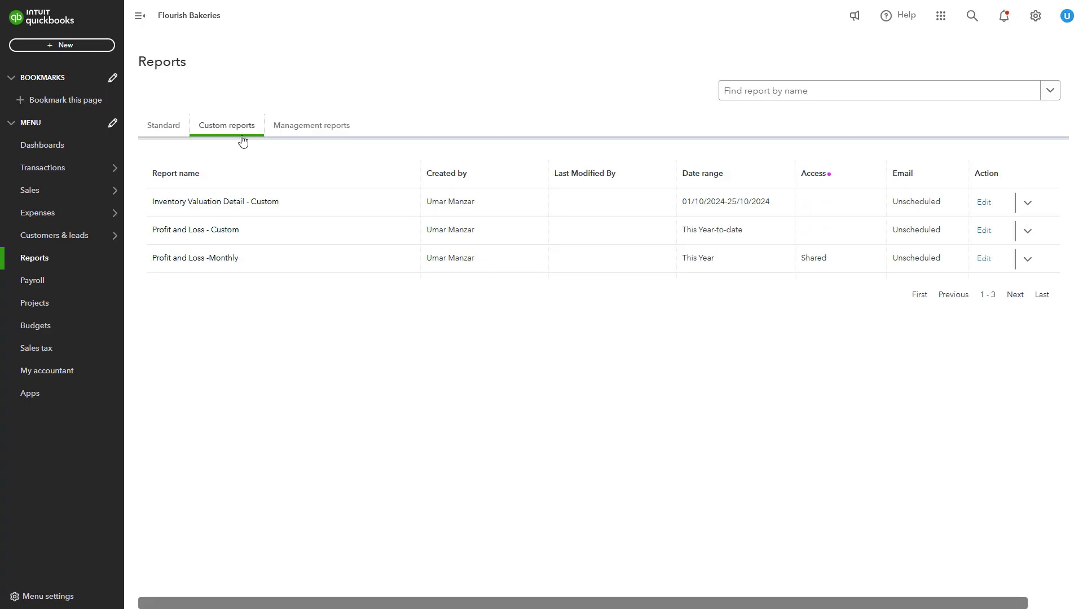
left_click(1027, 261)
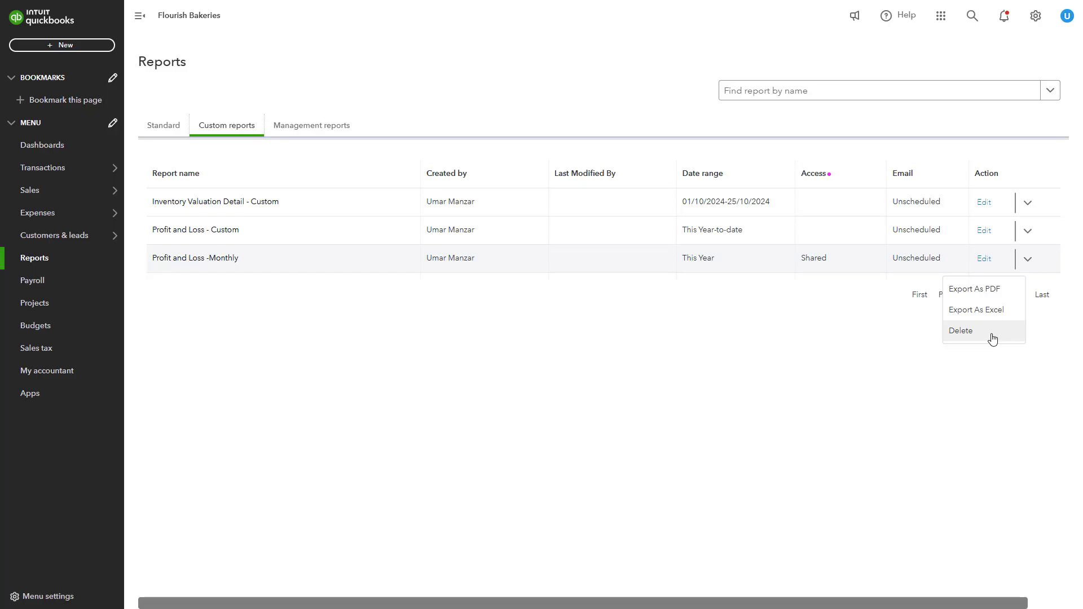
Open the Profit and Loss -Monthly report's custom settings, turn on its email schedule and examine the recurrence and email options.
left_click(678, 389)
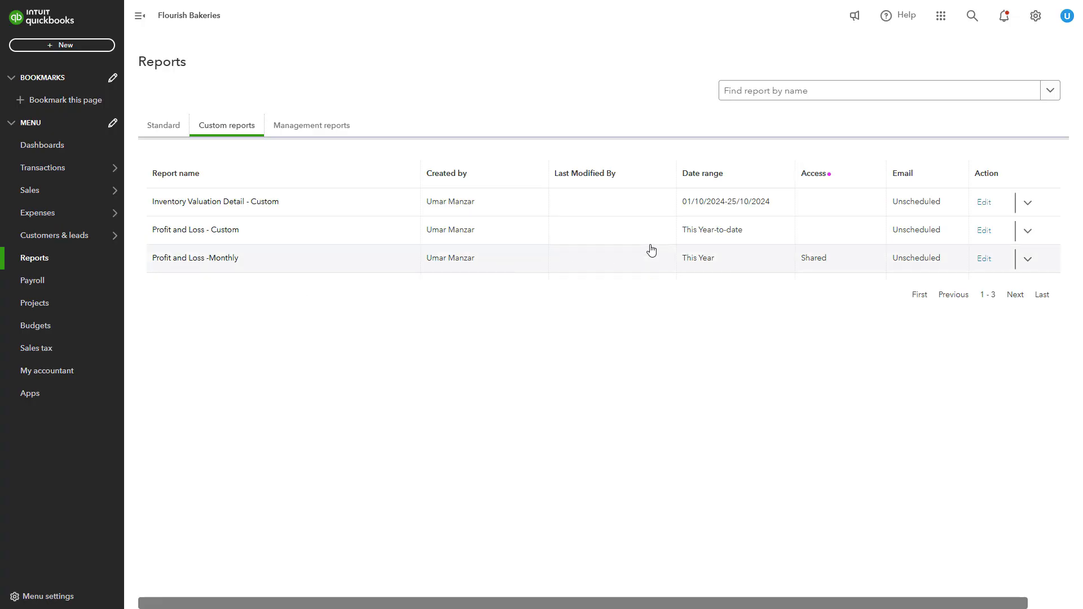
left_click(984, 259)
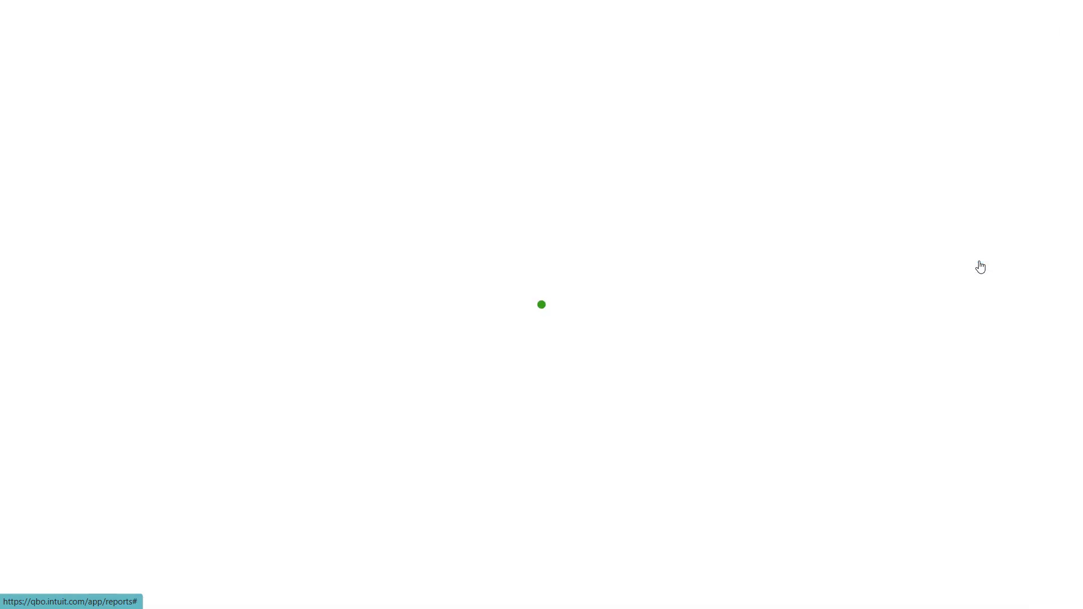
left_click(34, 218)
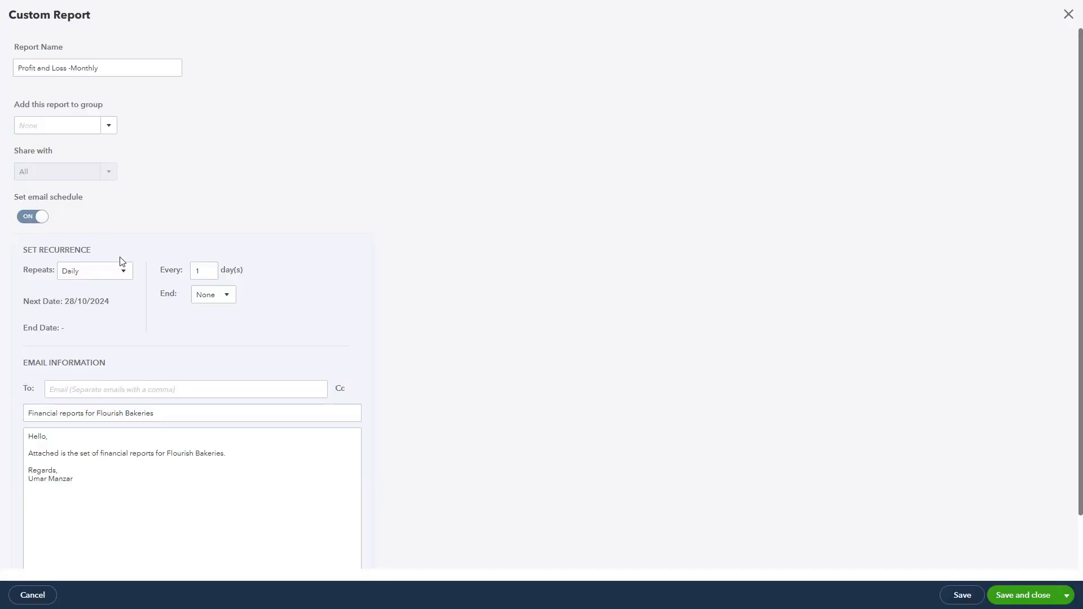
scroll(182, 343, "down", 1)
scroll(182, 343, "down", 1)
left_click(161, 334)
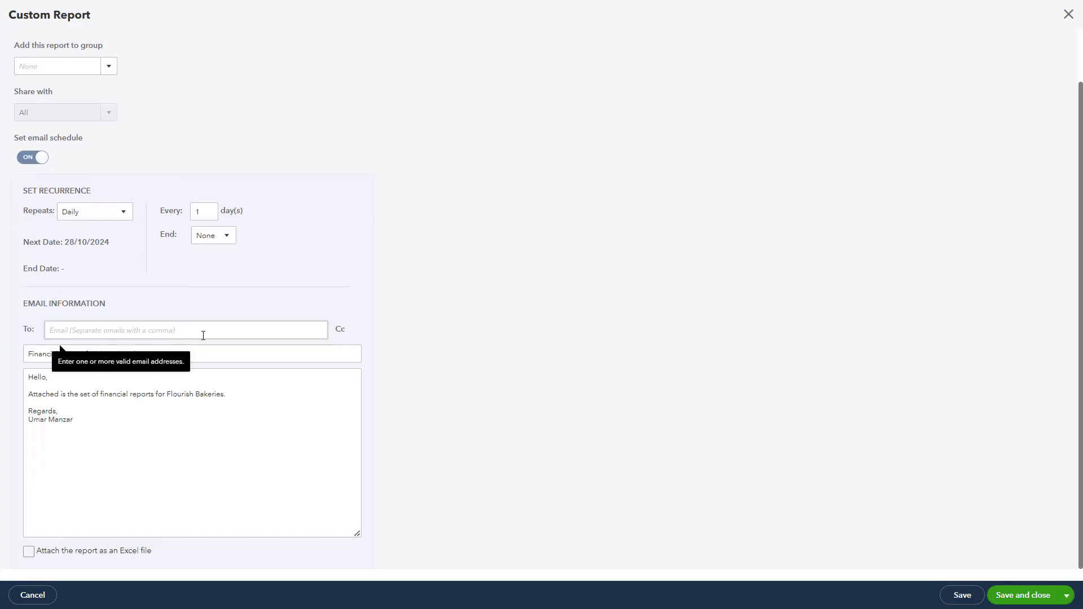
left_click(125, 213)
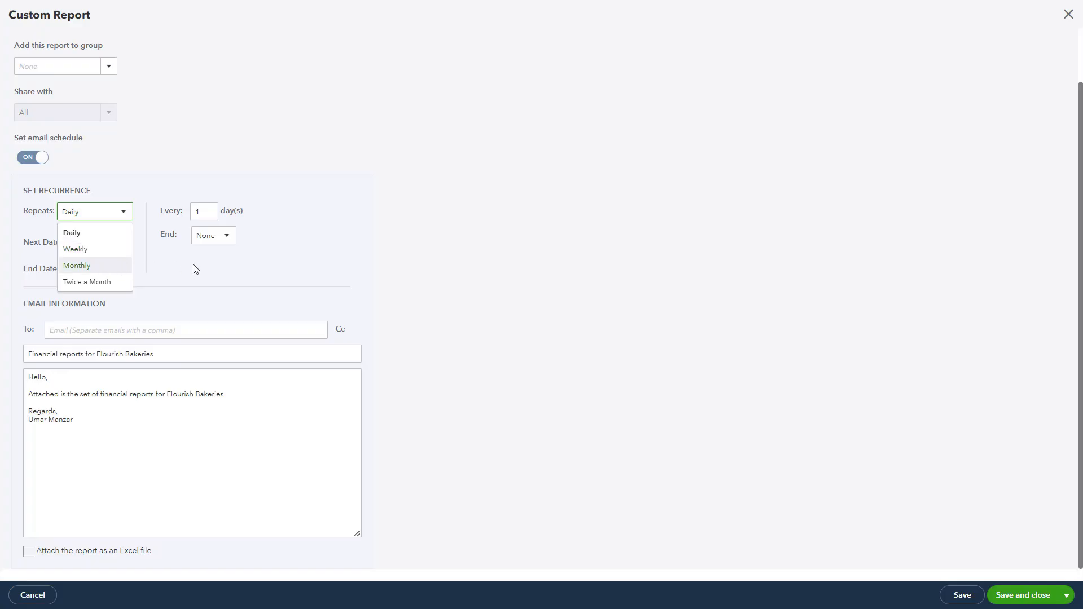
left_click(339, 270)
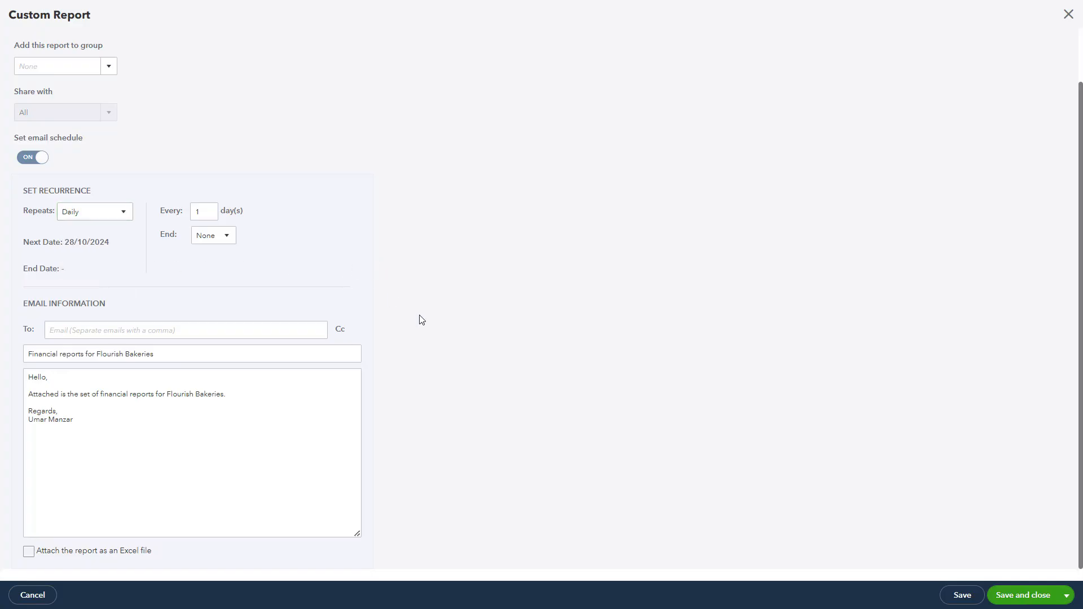
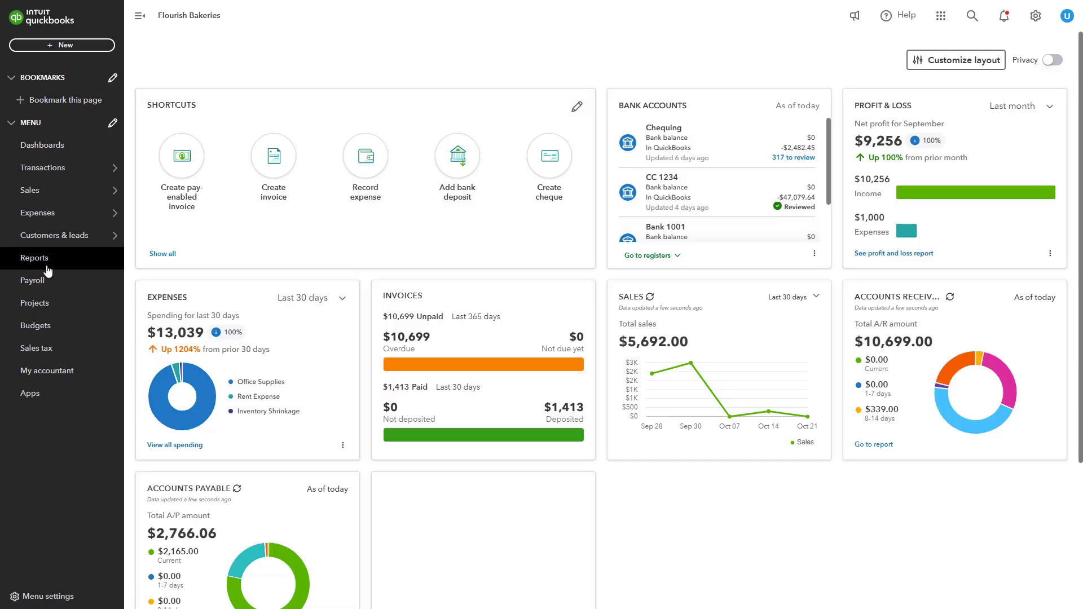
Open the standard Sales by Product/Service Summary report and save it as a custom report under the same name, without a group.
left_click(49, 265)
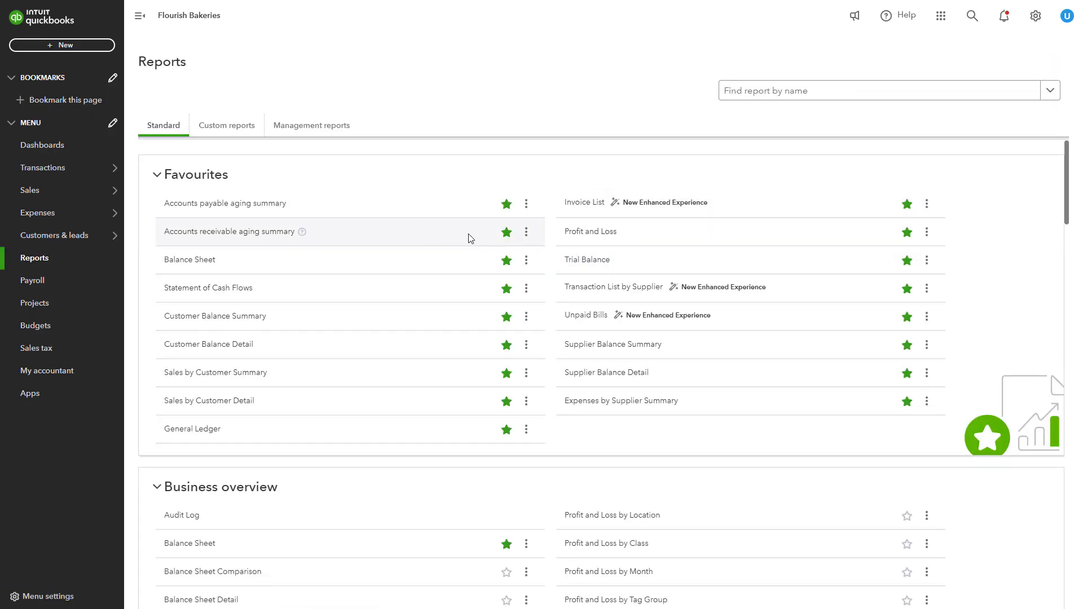
left_click(588, 237)
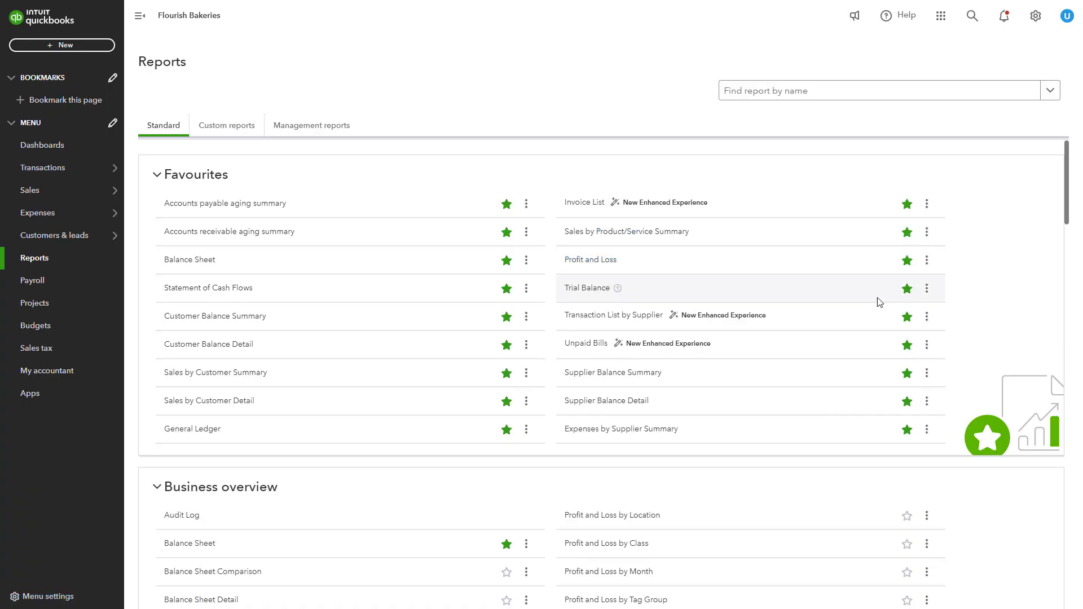
left_click(653, 238)
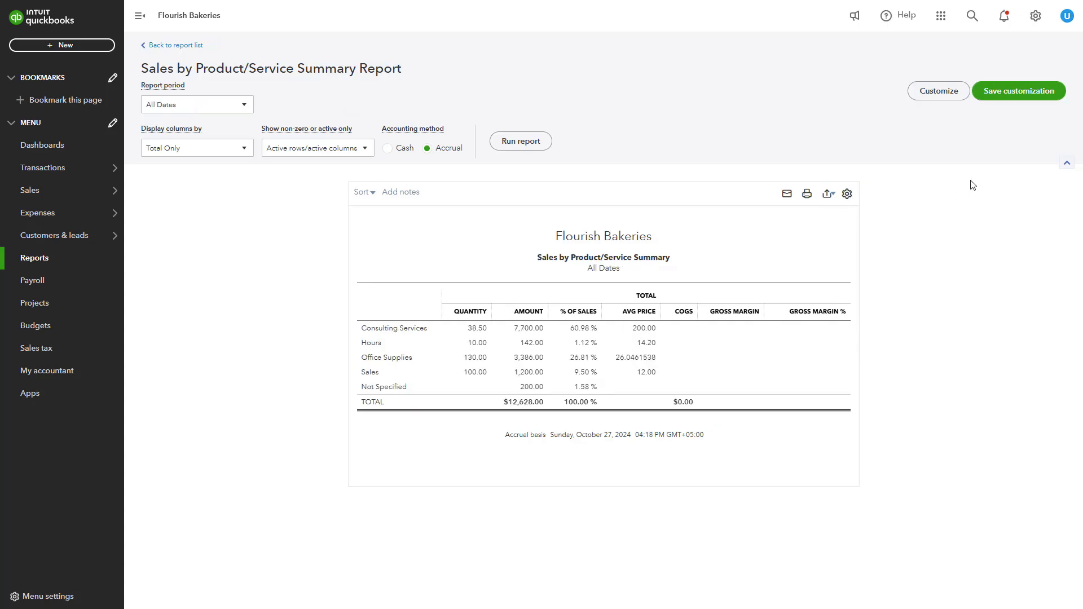
left_click(1022, 100)
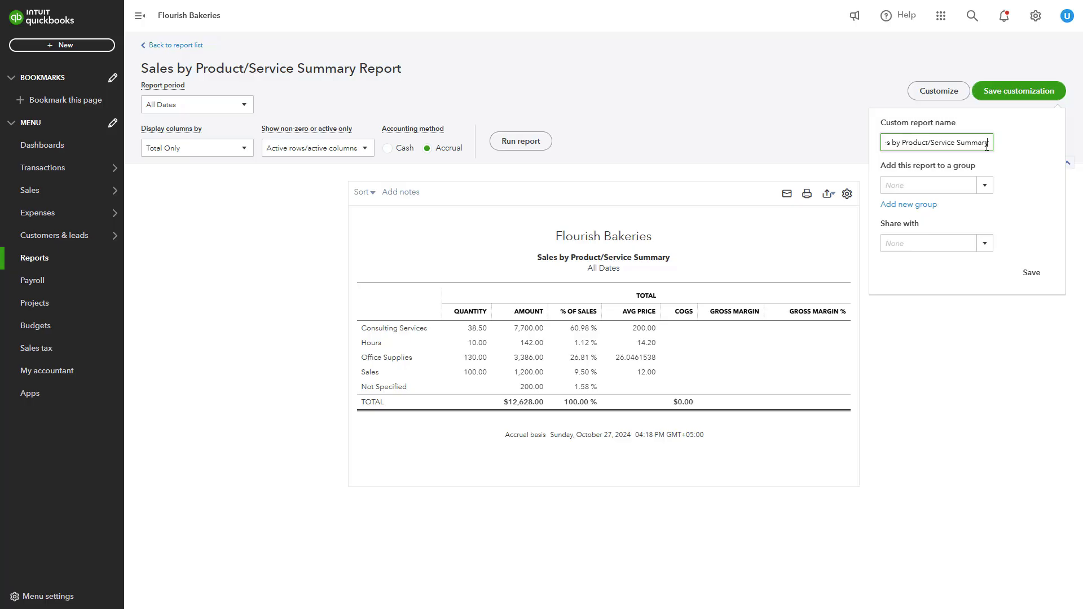
left_click(1032, 275)
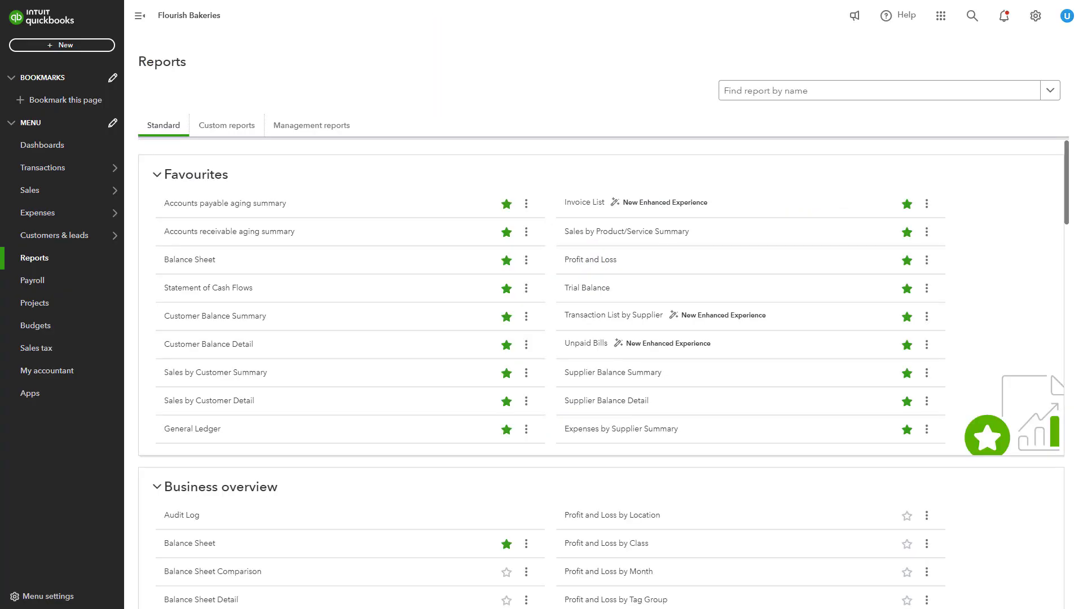
Turn on the email schedule for the custom Sales by Product/Service Summary report and set it to repeat Monthly.
left_click(222, 128)
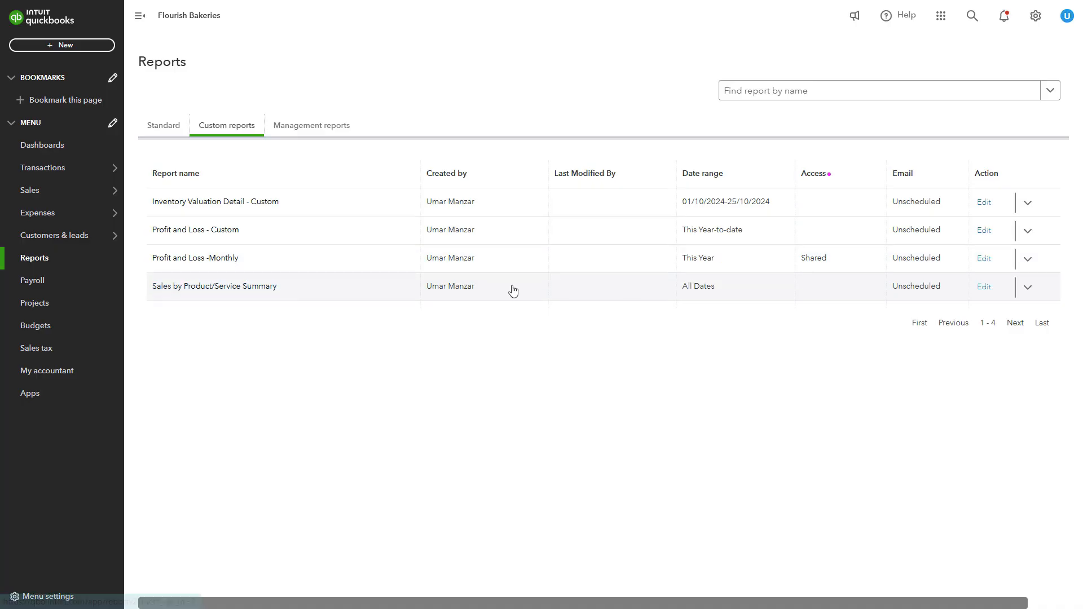
left_click(980, 288)
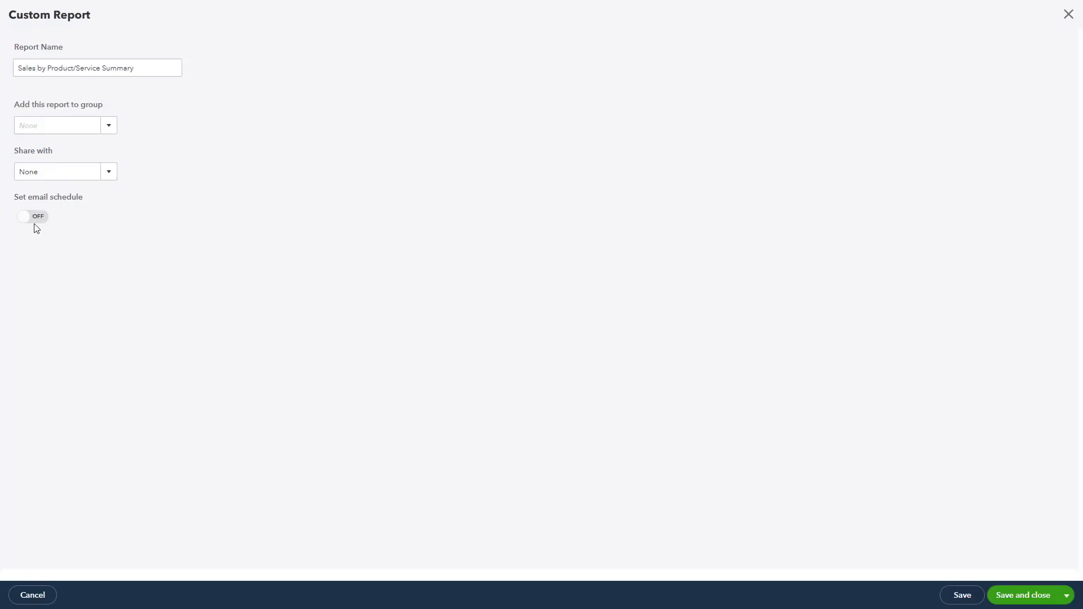
left_click(34, 220)
left_click(116, 273)
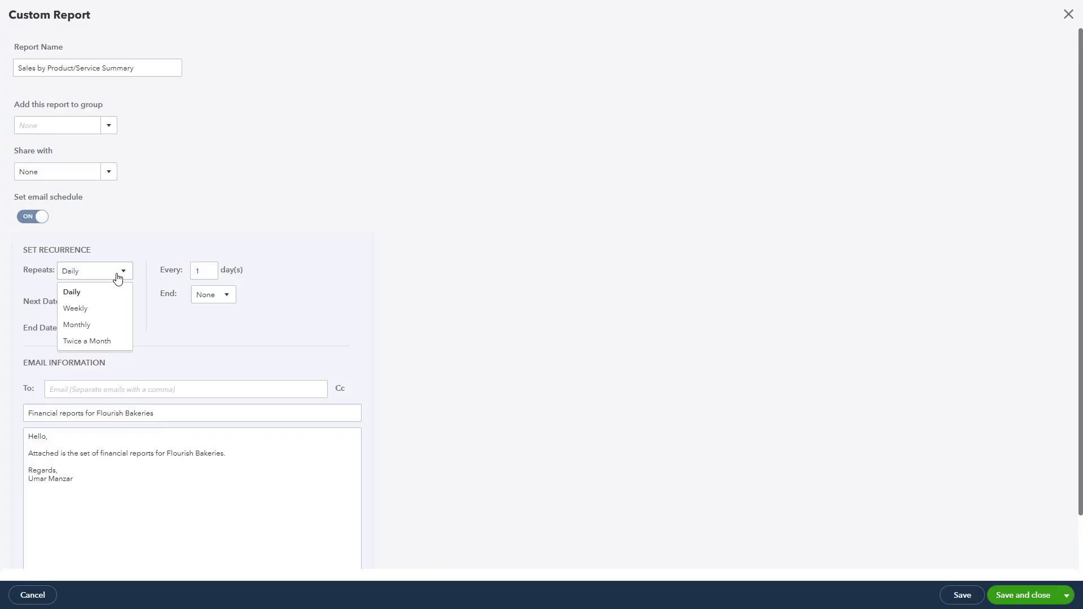
left_click(105, 327)
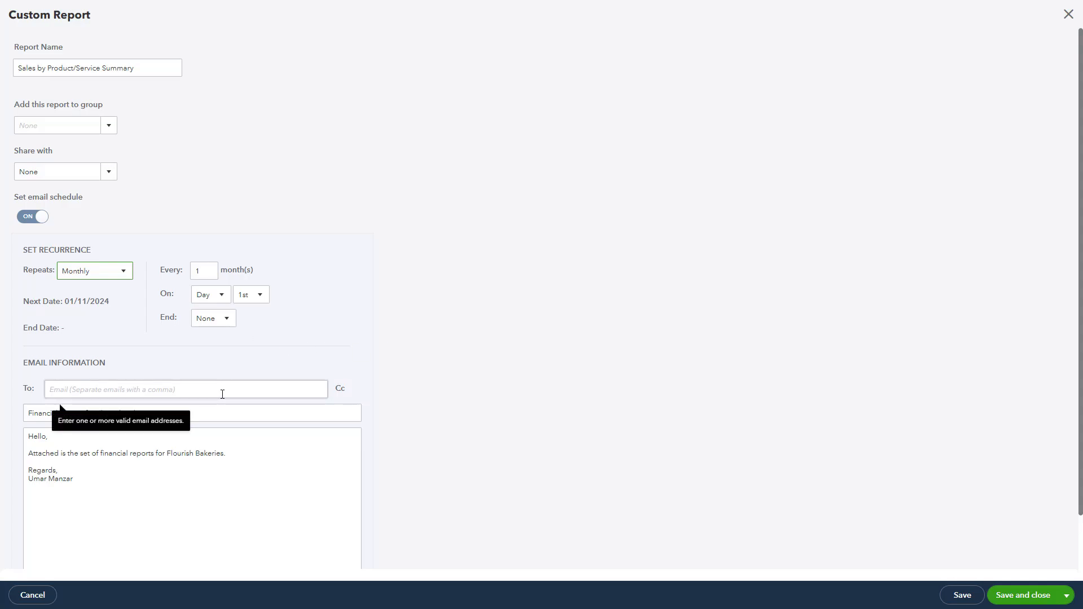
Enter the recipient's email, attach the scheduled report as an Excel file and save the settings.
scroll(251, 432, "down", 1)
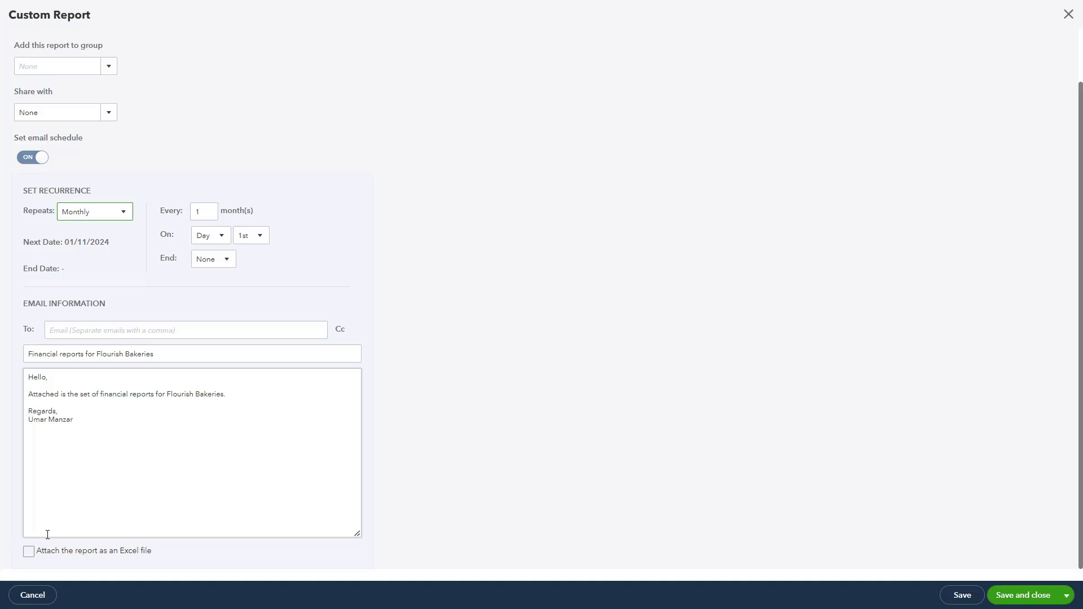
left_click(29, 551)
left_click(960, 594)
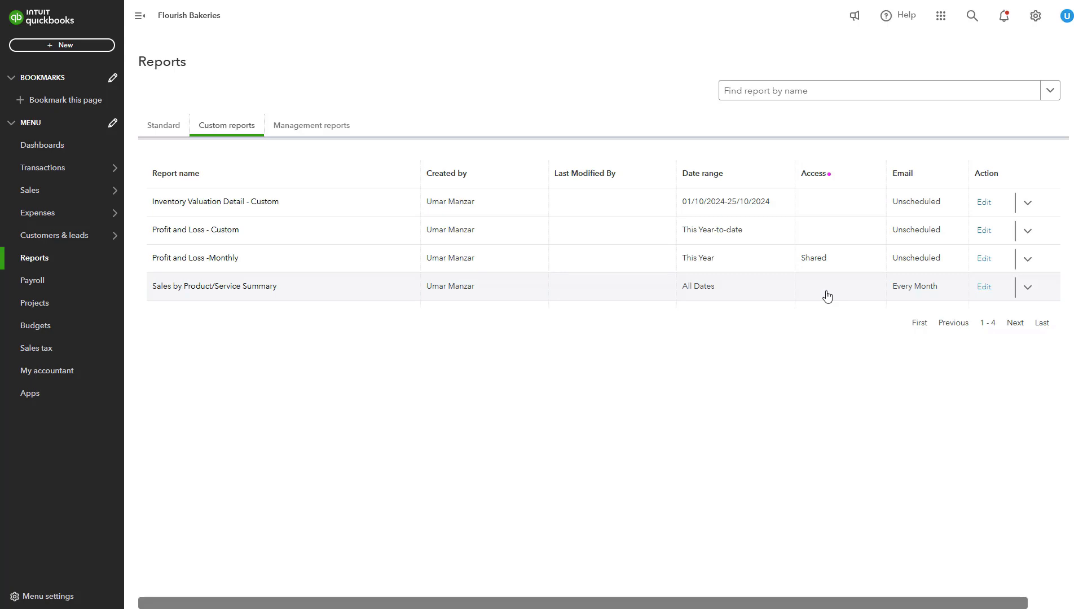
Reopen the custom Sales by Product/Service Summary report's settings and review its recurrence, email information and Excel attachment option.
left_click(980, 295)
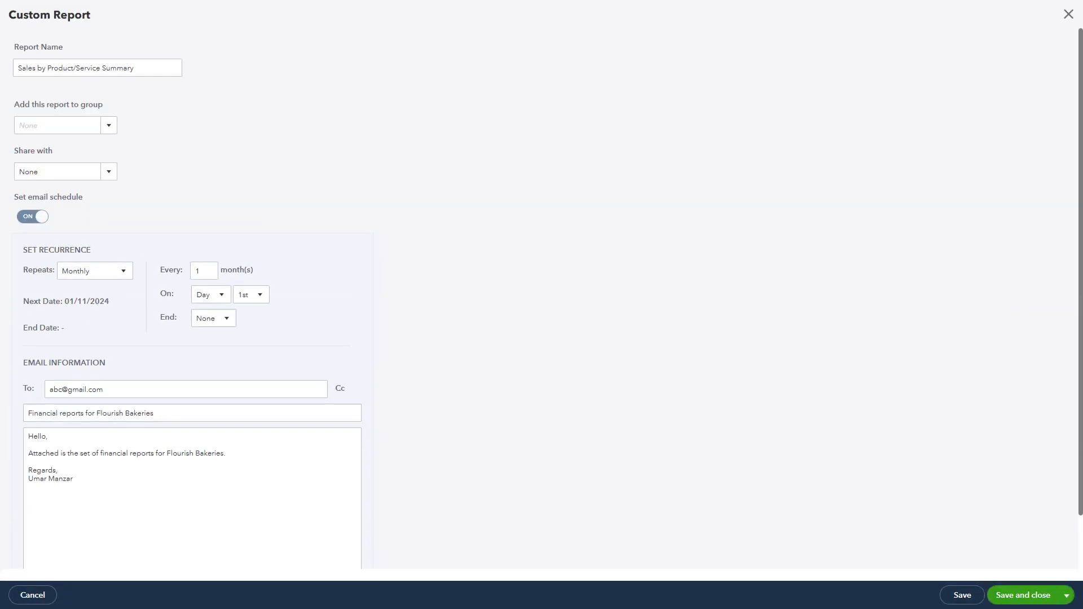
left_click(108, 275)
left_click(486, 310)
scroll(246, 474, "down", 1)
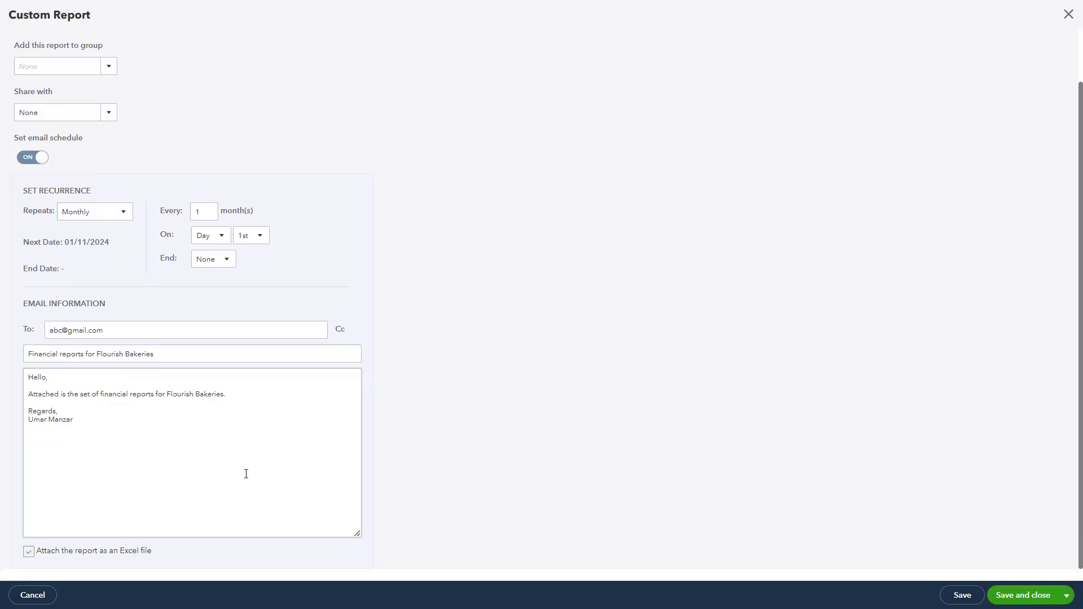
Switch the report's email schedule off and back on, save the settings and close them.
left_click(34, 161)
left_click(36, 217)
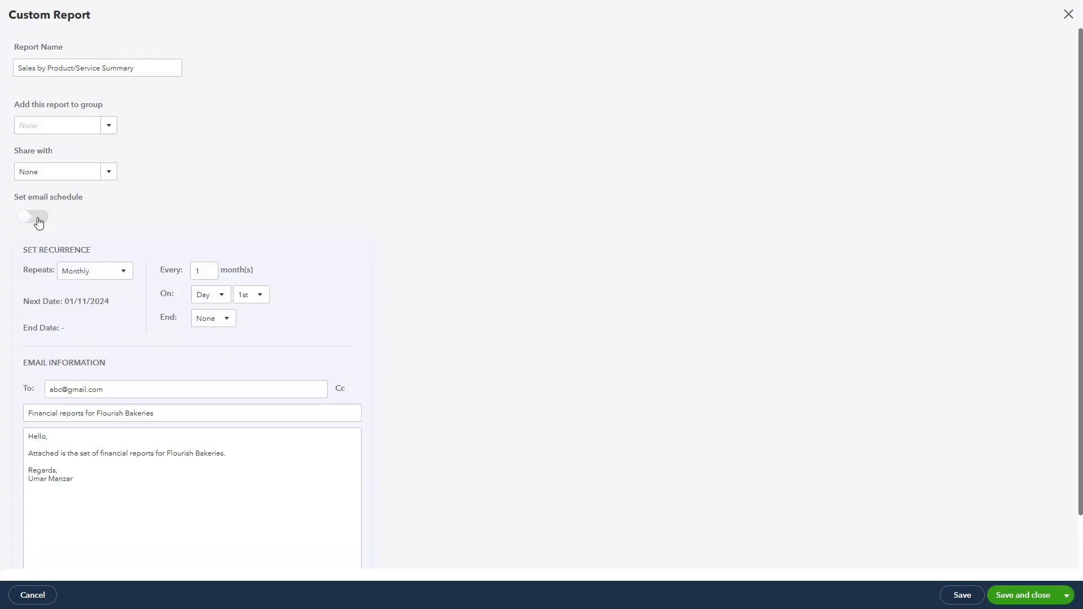
left_click(963, 595)
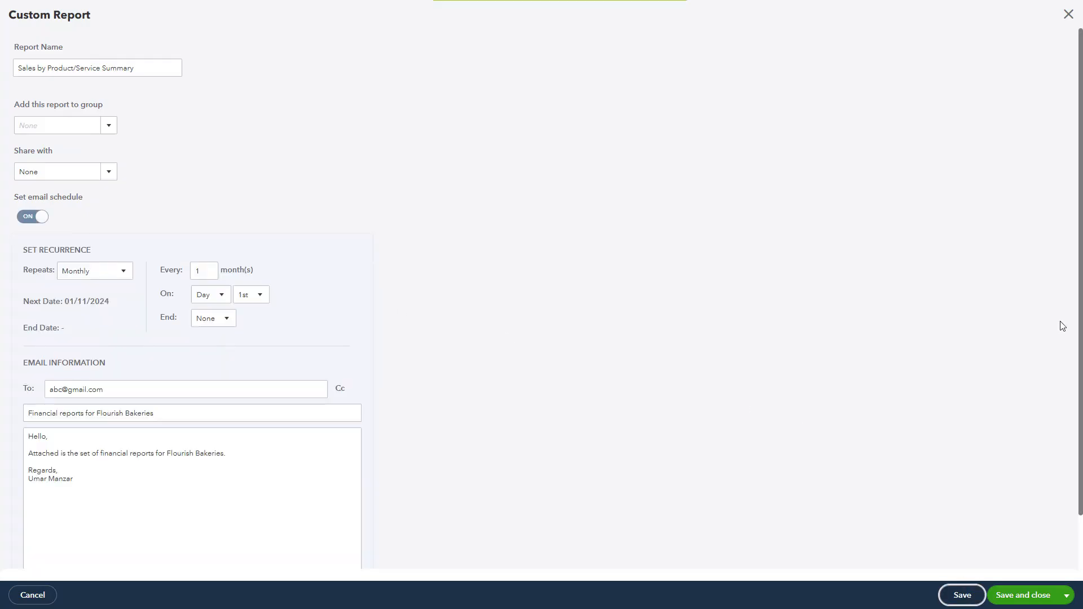
left_click(1067, 14)
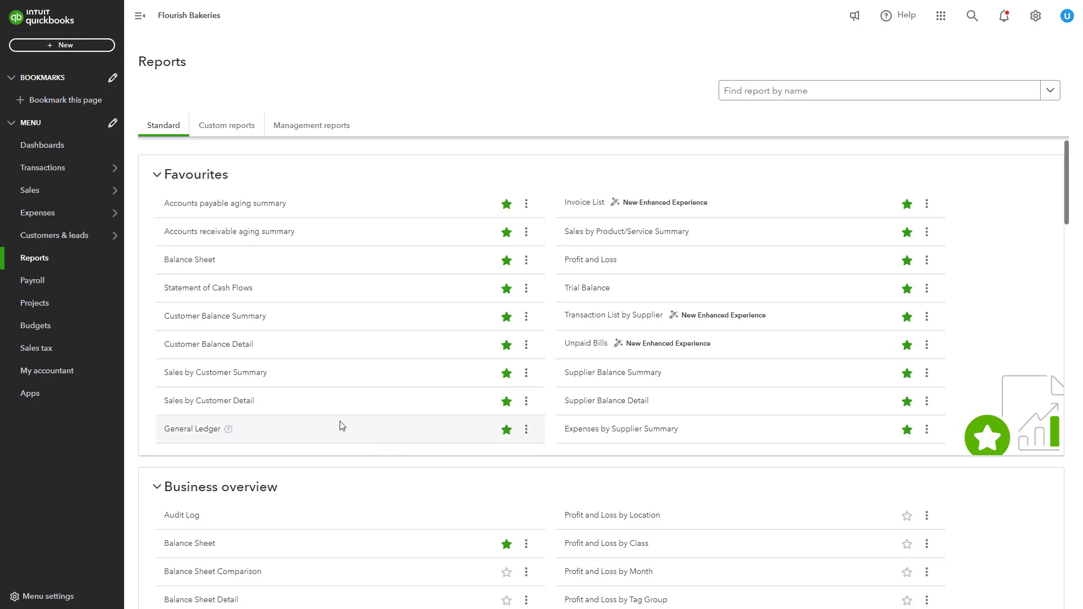
Check the new and existing group options for the Sales by Product/Service Summary report and save its customization.
left_click(237, 376)
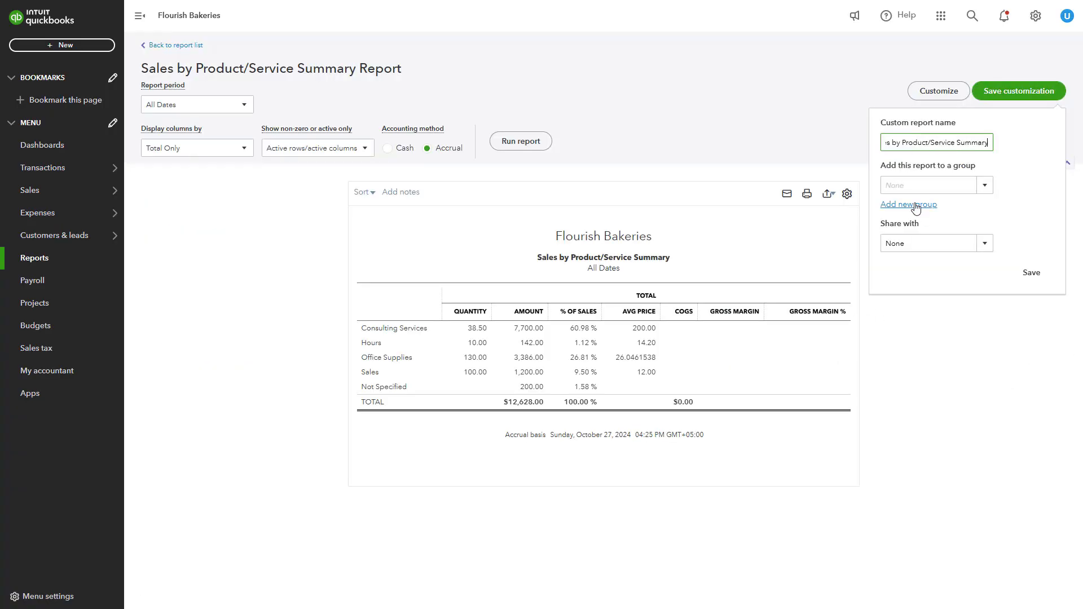
left_click(915, 207)
left_click(944, 182)
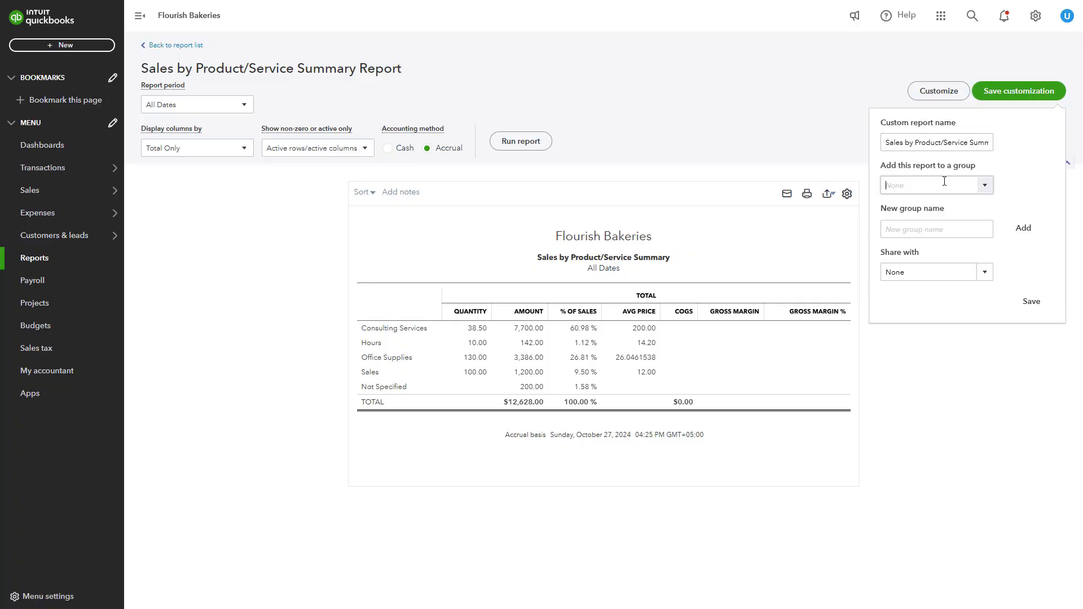
left_click(984, 185)
left_click(926, 208)
left_click(1032, 274)
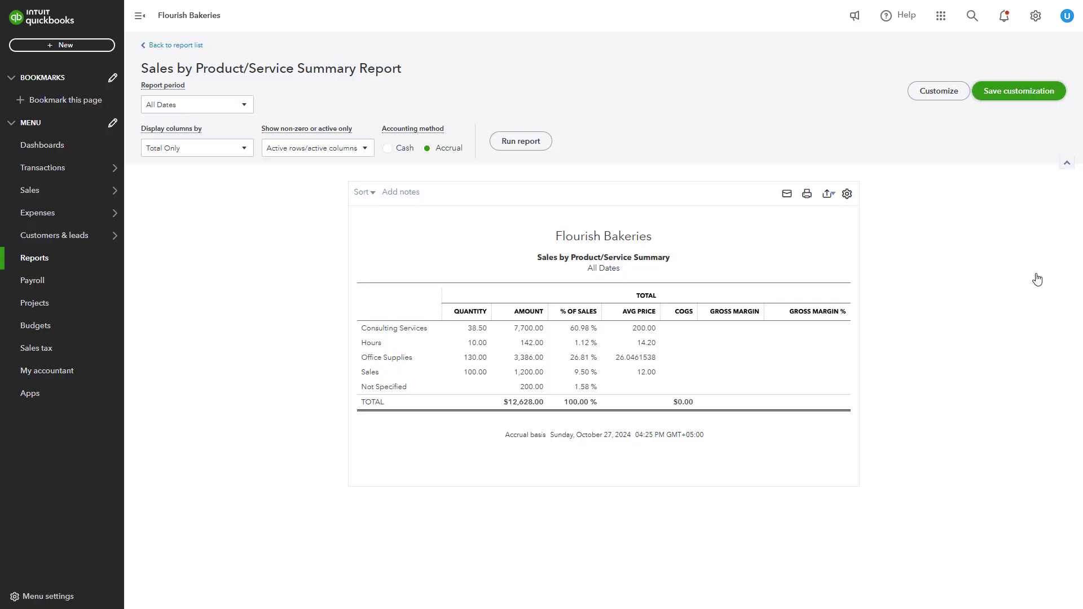
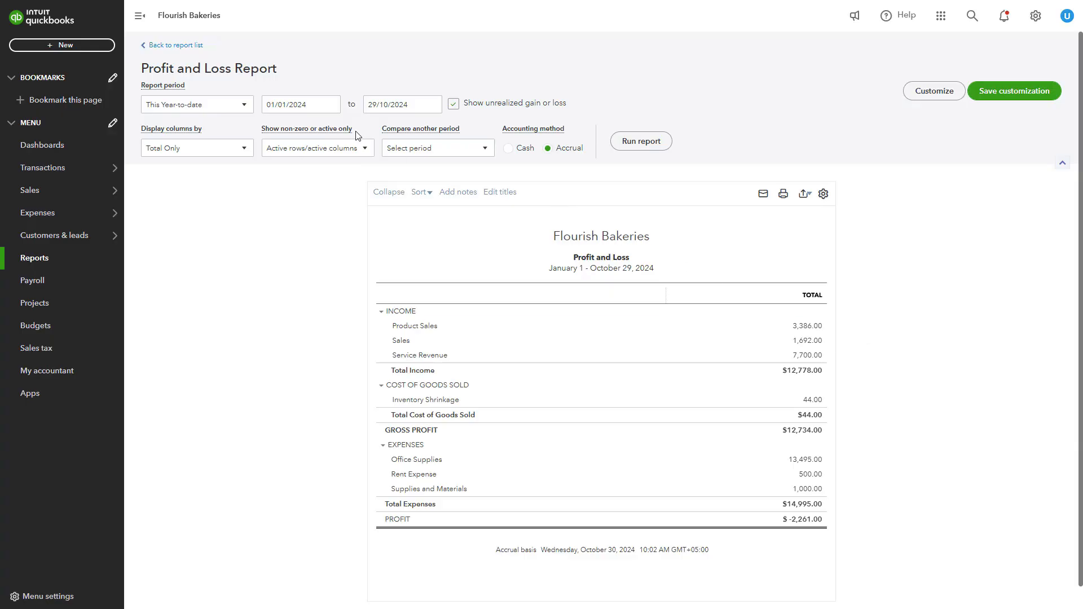
Set the Profit and Loss report's start date to 01/01/2022 and display its columns by Years.
left_click(332, 109)
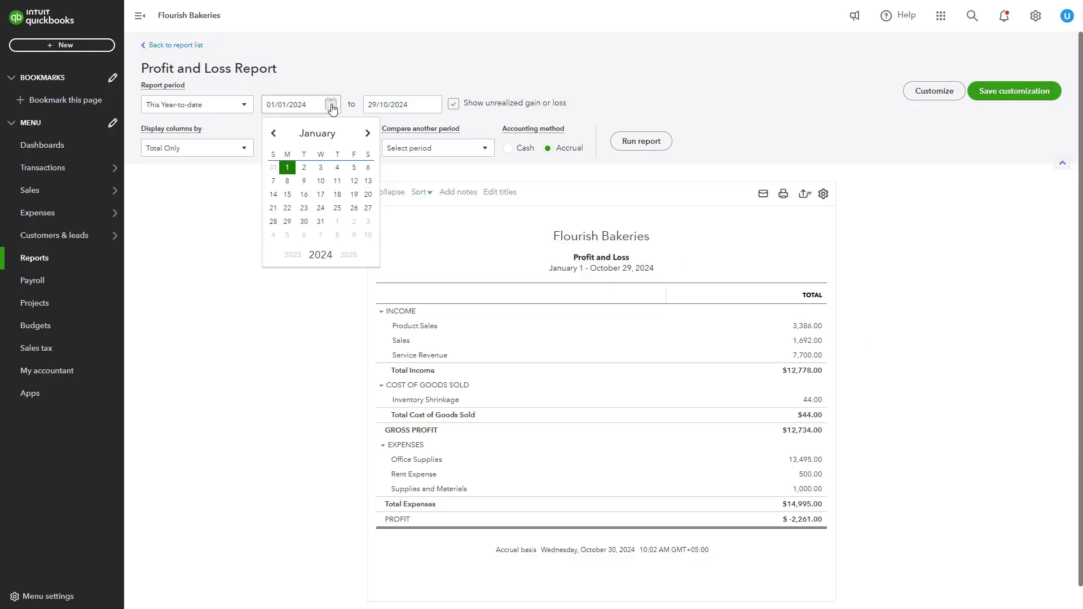
left_click(299, 262)
left_click(298, 261)
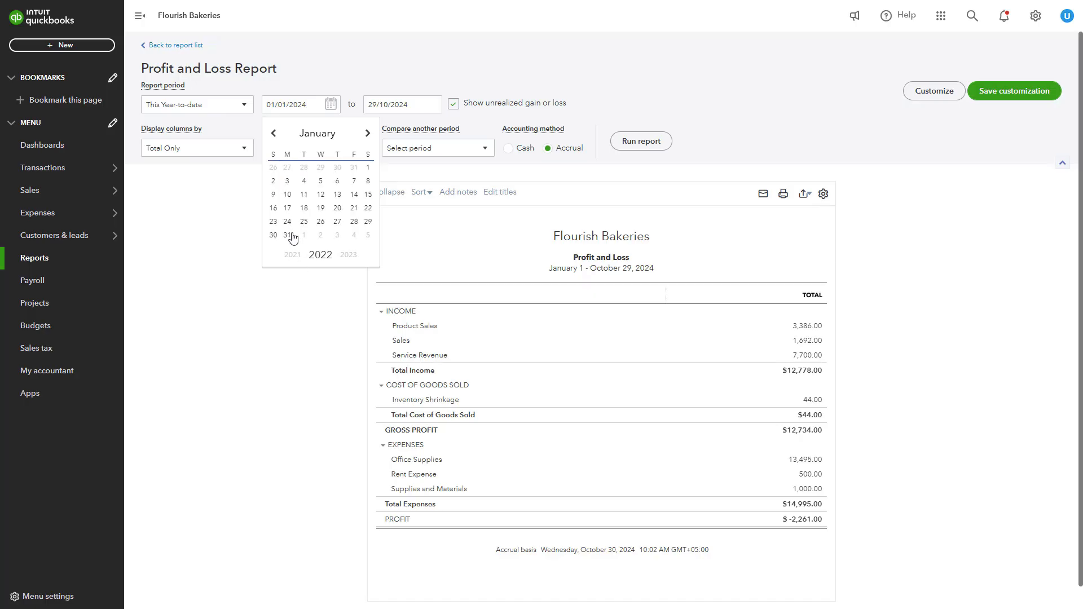
left_click(366, 168)
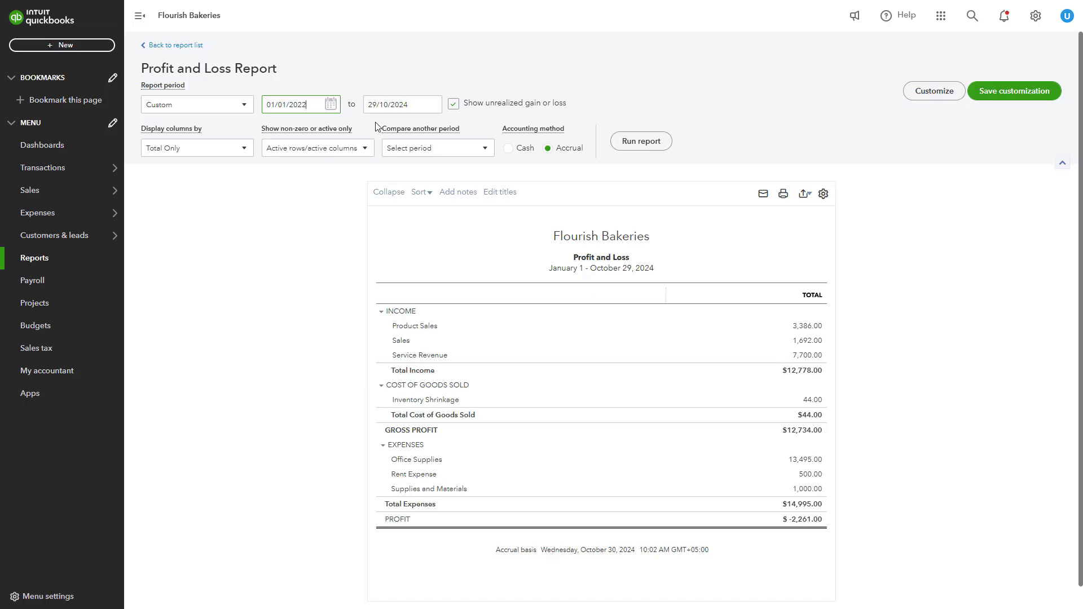
left_click(243, 152)
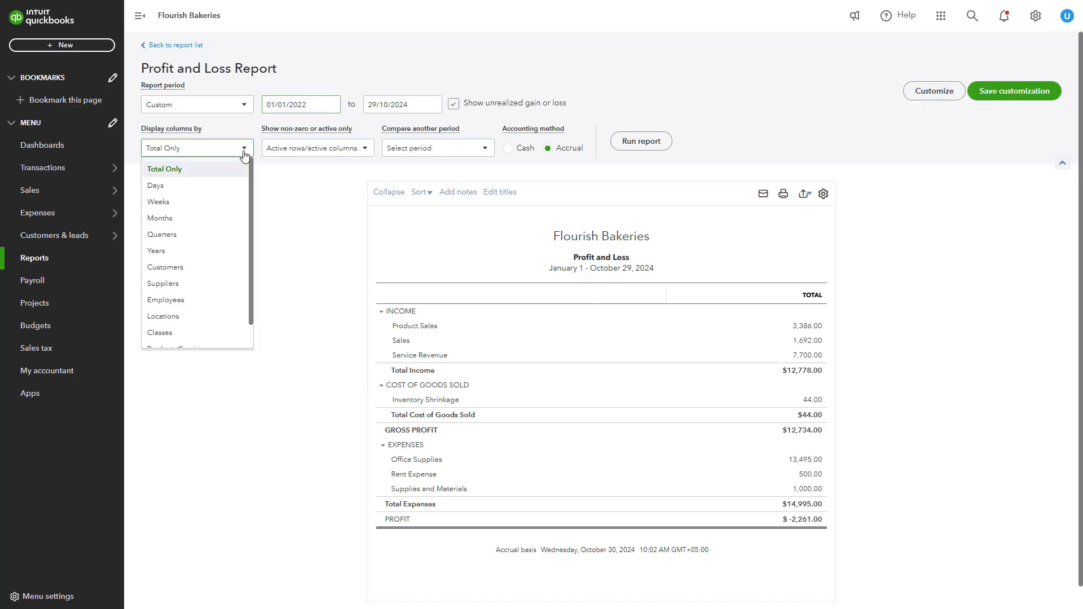
left_click(199, 251)
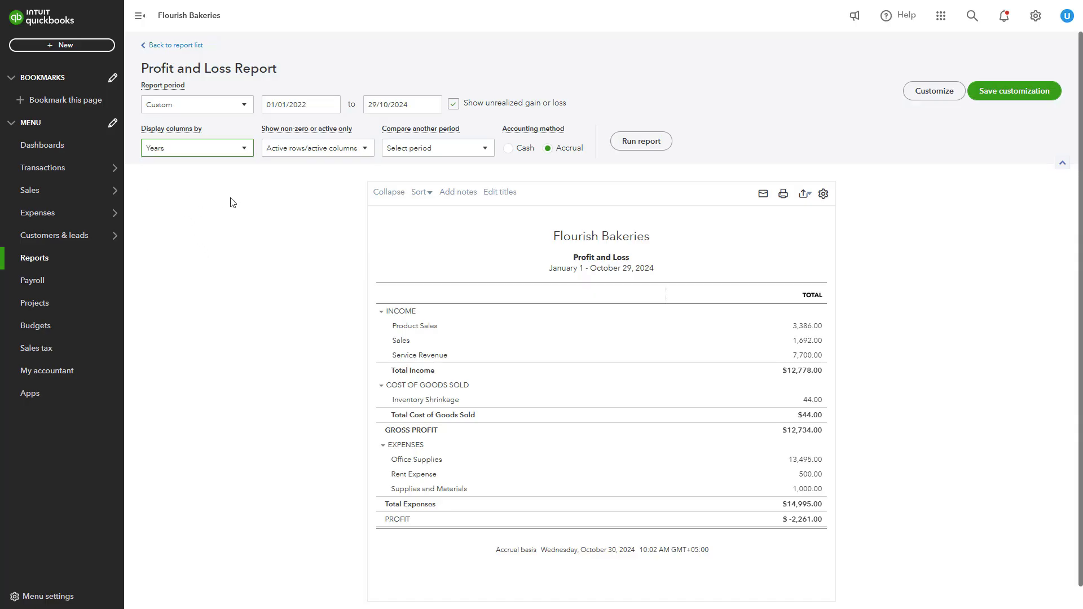
Compare the Profit and Loss report with the previous year (PY), including the % change.
left_click(479, 150)
left_click(396, 211)
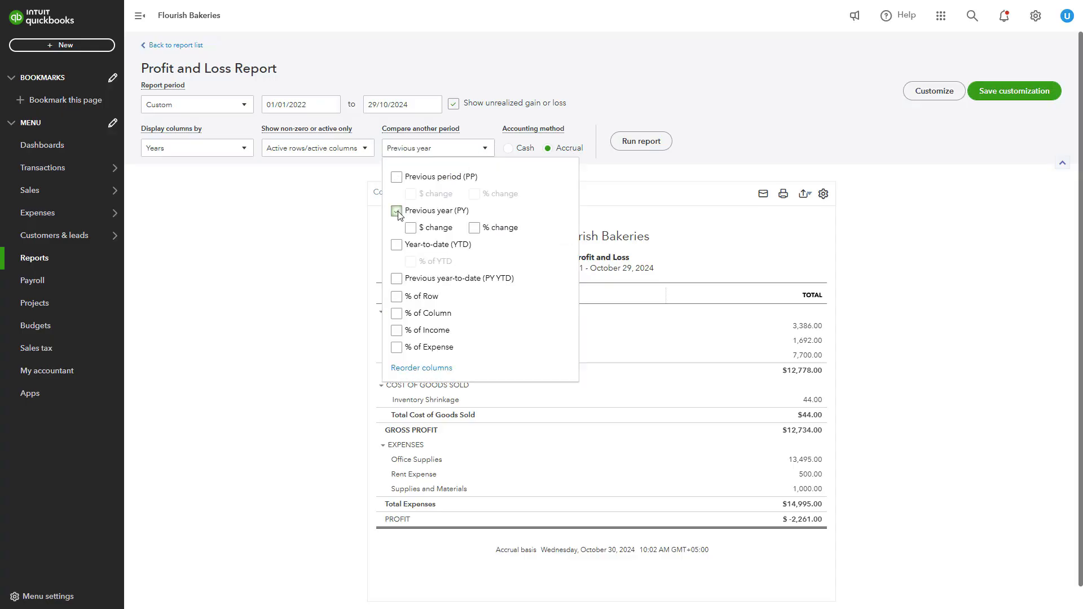
left_click(474, 228)
left_click(618, 180)
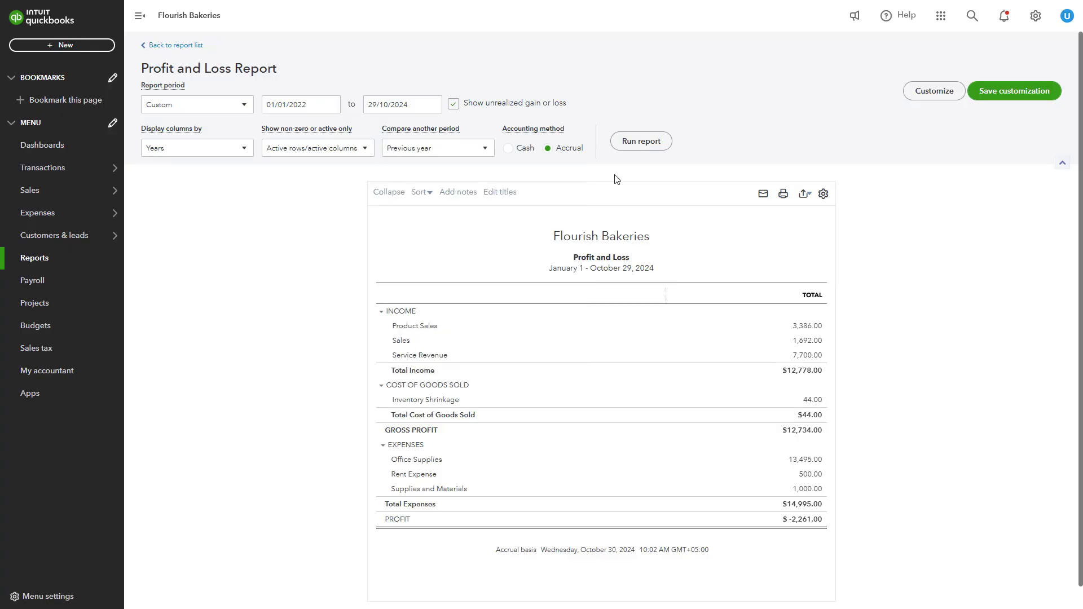
Run the multi-year Profit and Loss comparison after reviewing its filter options, and save the customization as Profit and Loss.
left_click(913, 97)
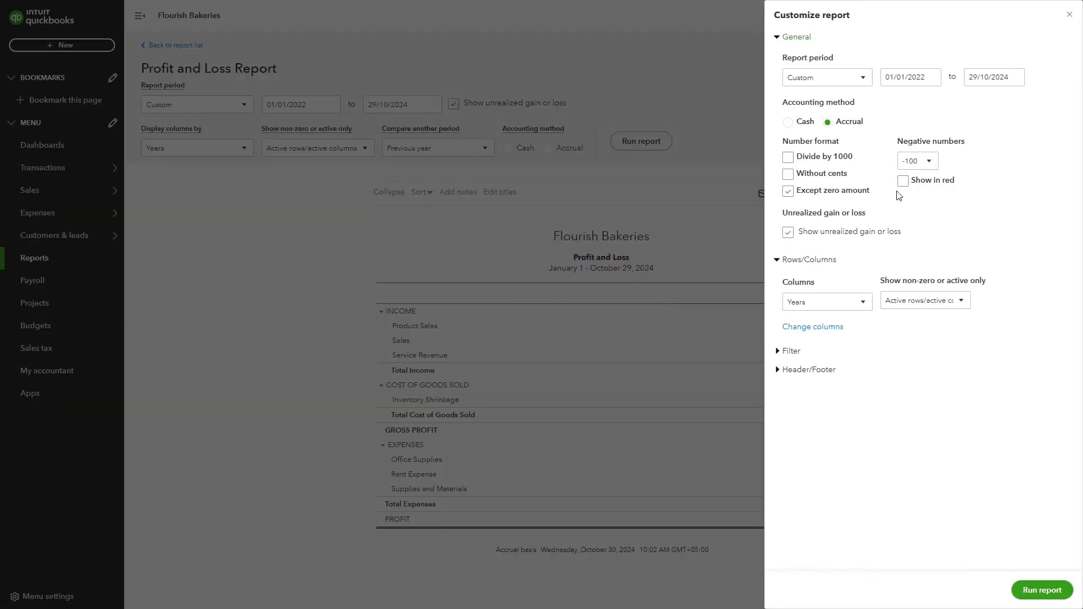
left_click(791, 353)
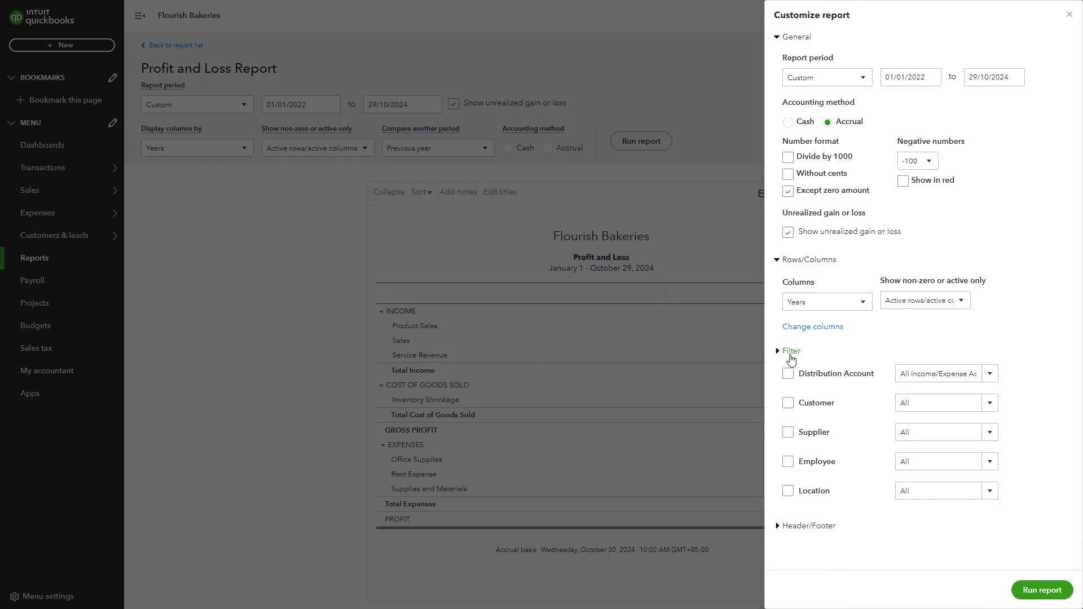
left_click(791, 352)
left_click(791, 353)
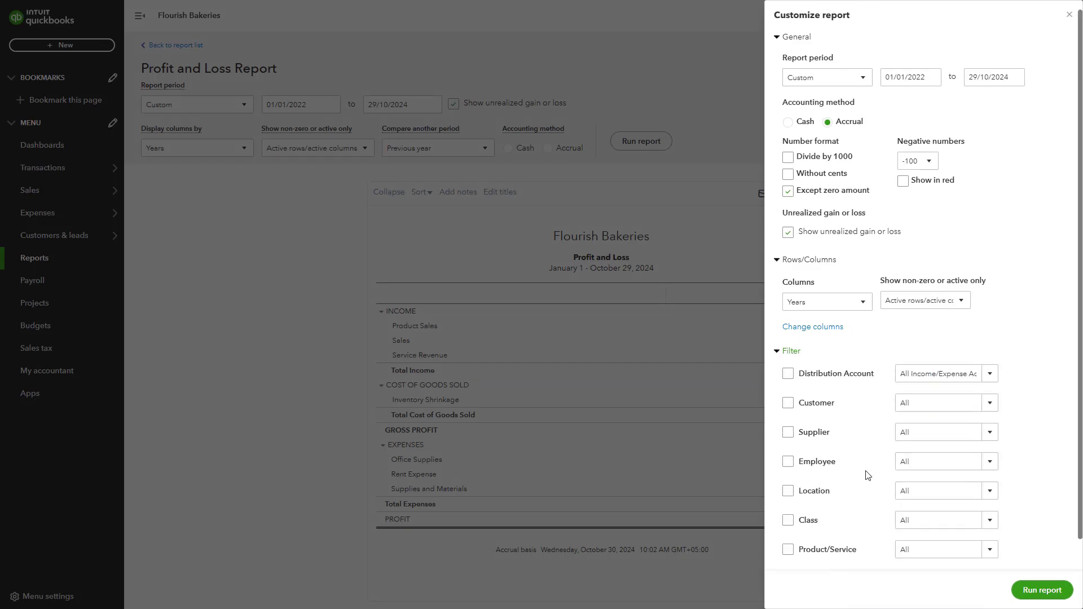
left_click(1042, 590)
left_click(1011, 97)
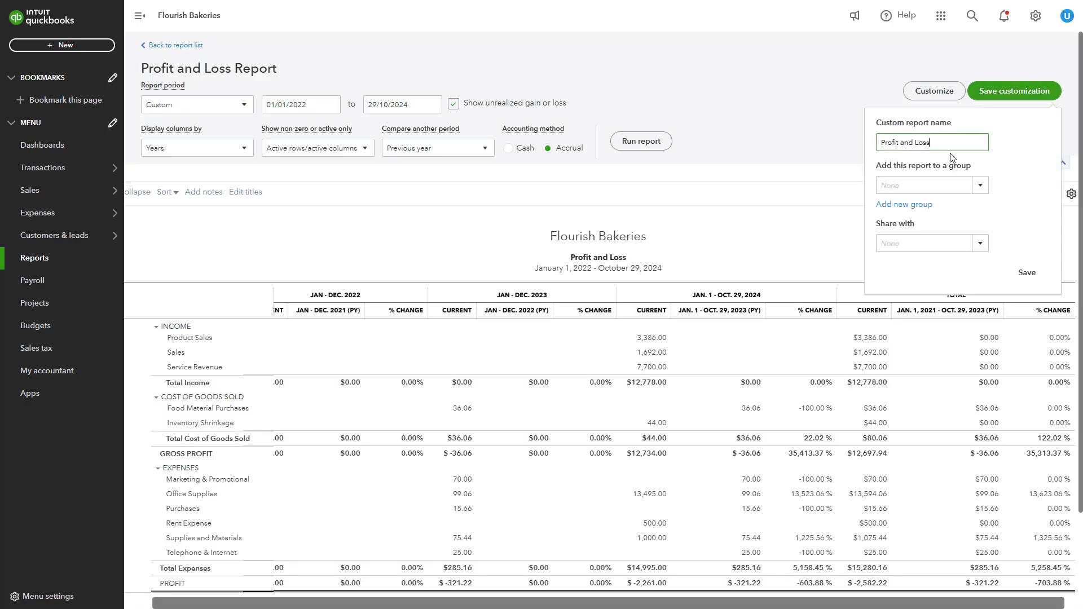
key("Return")
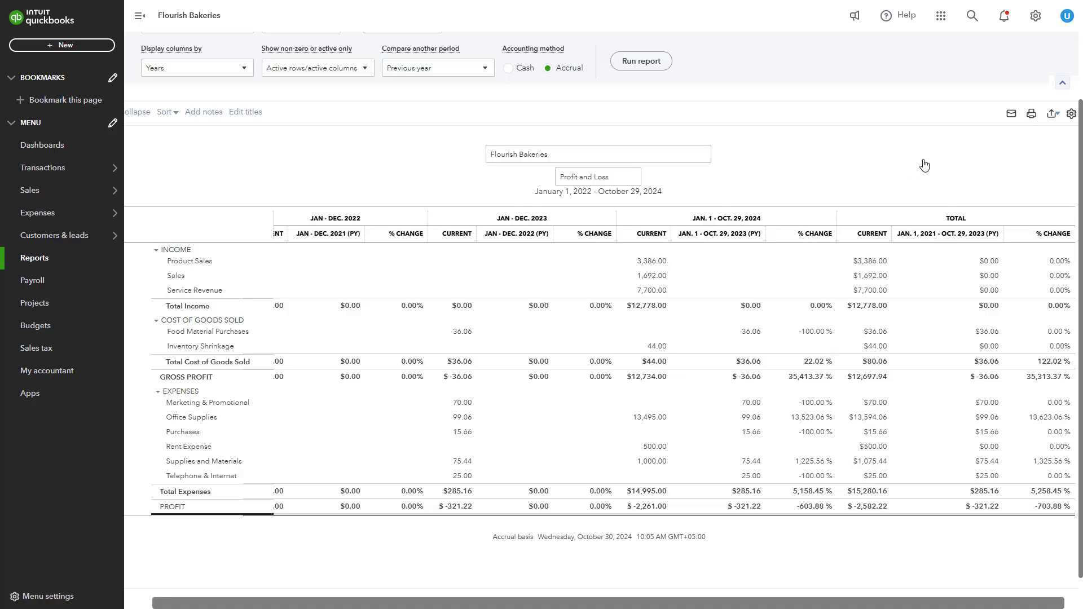
Check the report's export options and look through its print, email or PDF preview.
left_click(1056, 119)
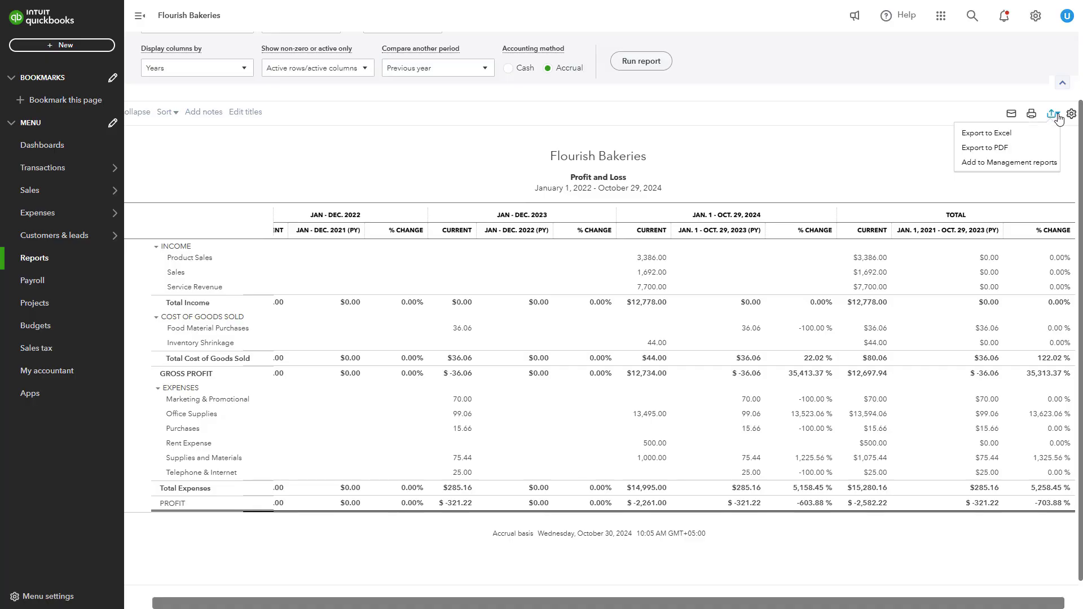
left_click(1025, 144)
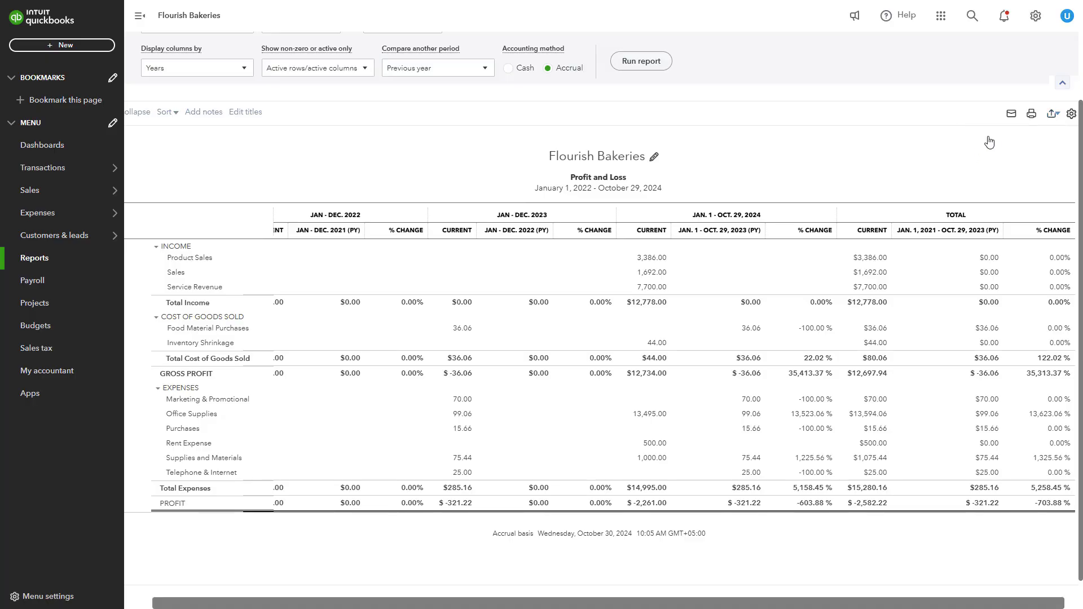
left_click(1012, 117)
scroll(899, 363, "down", 10)
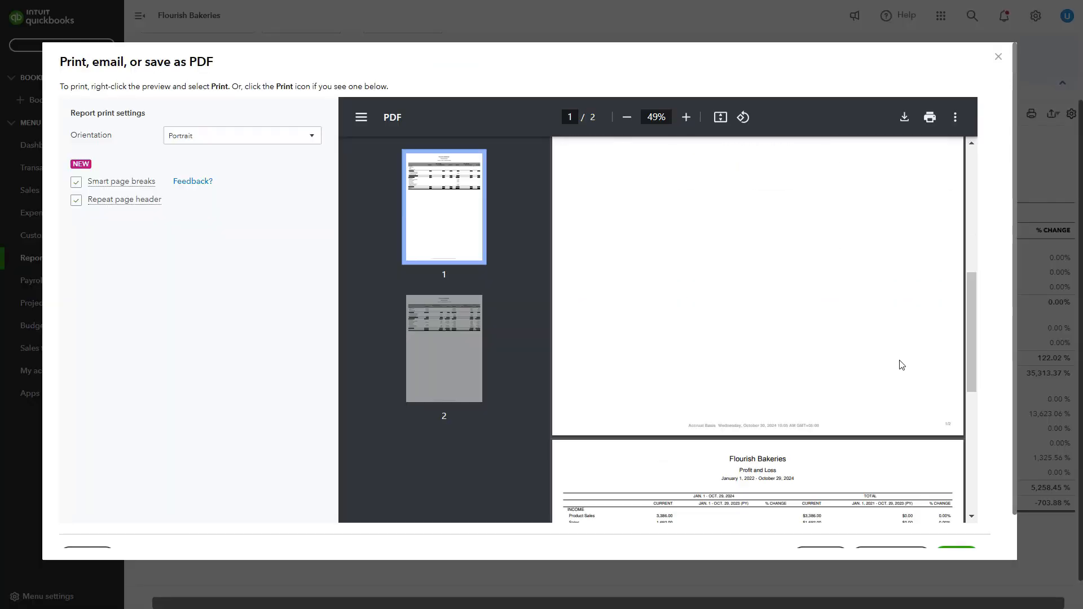
scroll(908, 423, "down", 1)
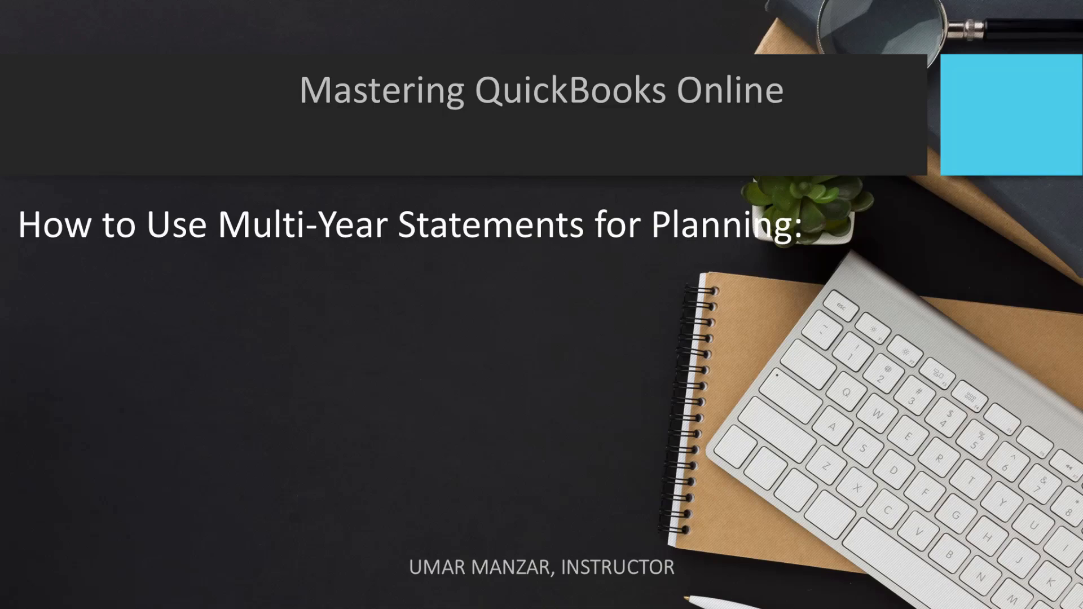
key("Right")
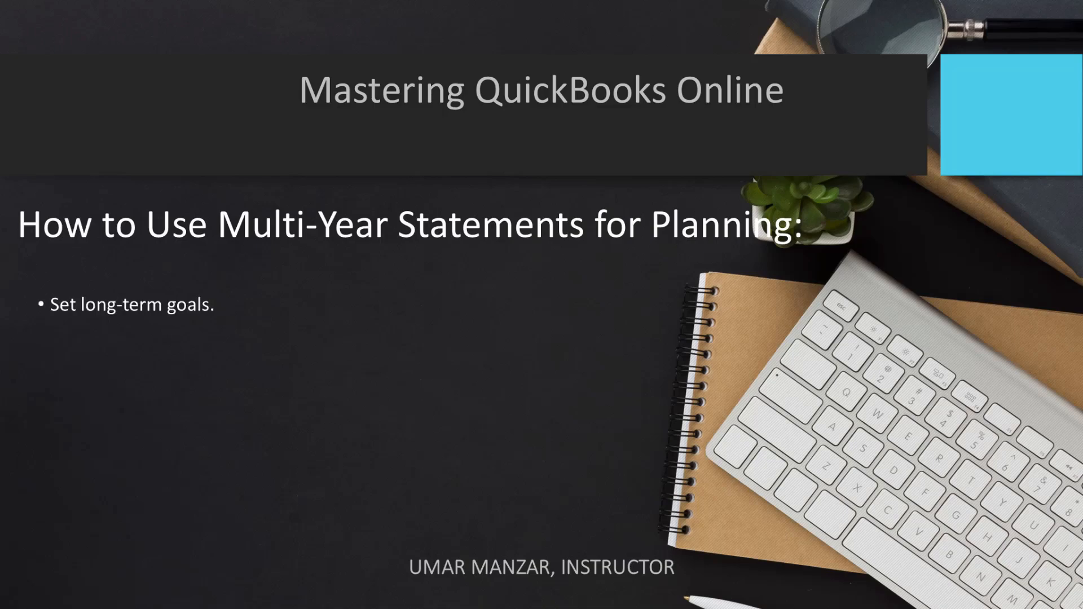
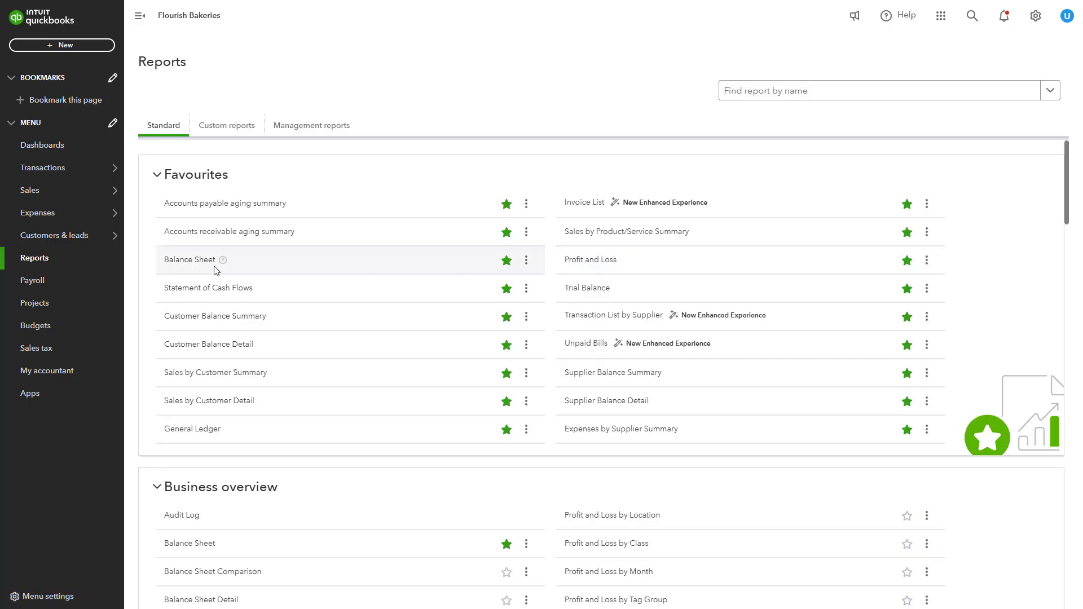
Open the Profit and Loss report from the favourites and export it to Excel.
left_click(569, 259)
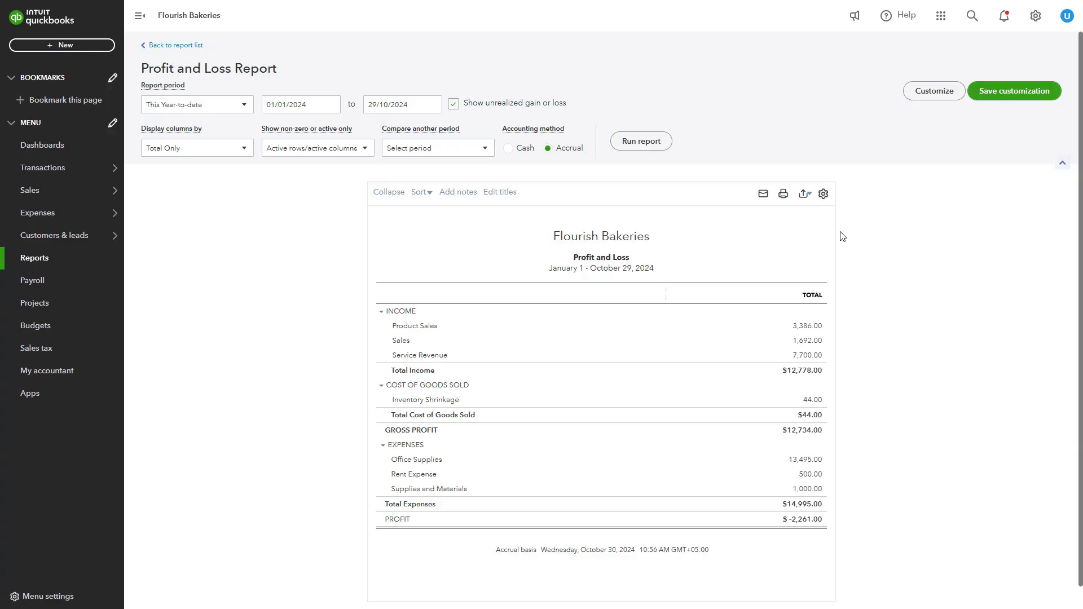
left_click(803, 195)
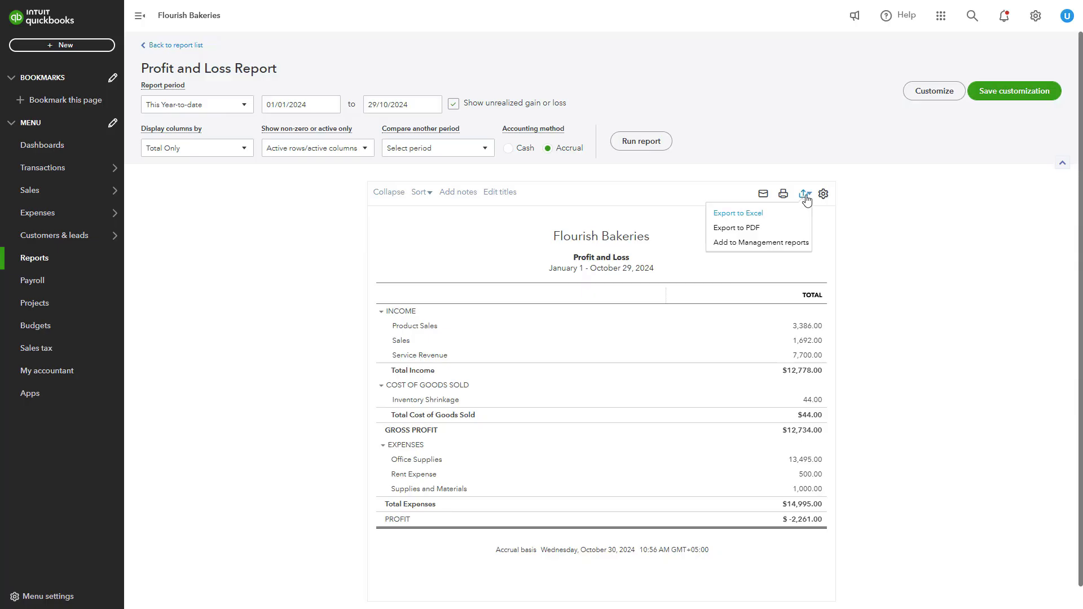
left_click(766, 220)
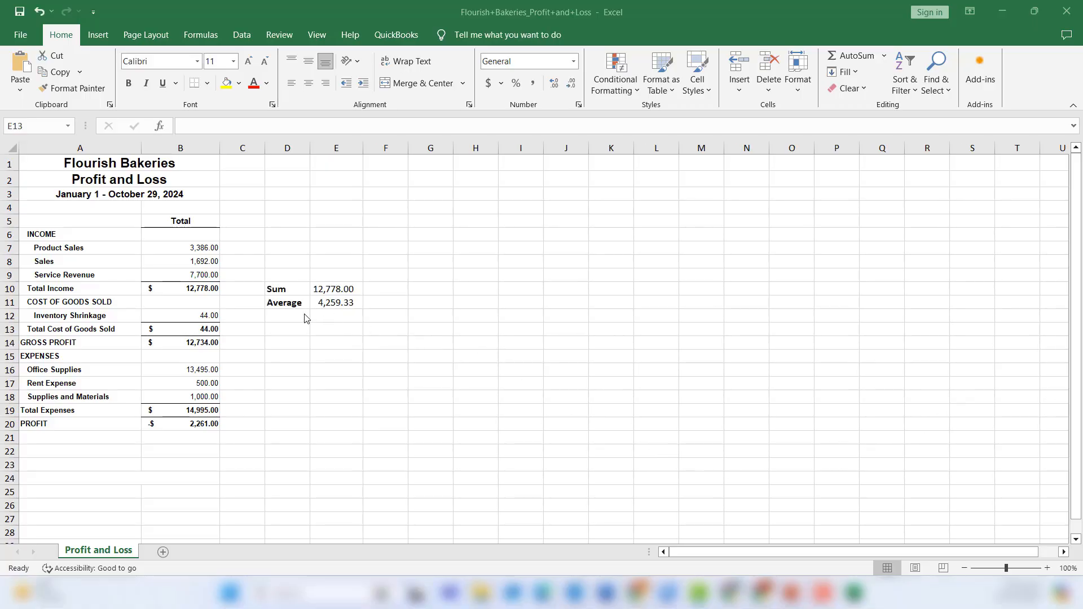
Switch to the exported workbook in Excel and examine the Sum and Average formulas in cells E10 and E11.
left_click(289, 291)
key("BackSpace")
left_click(289, 291)
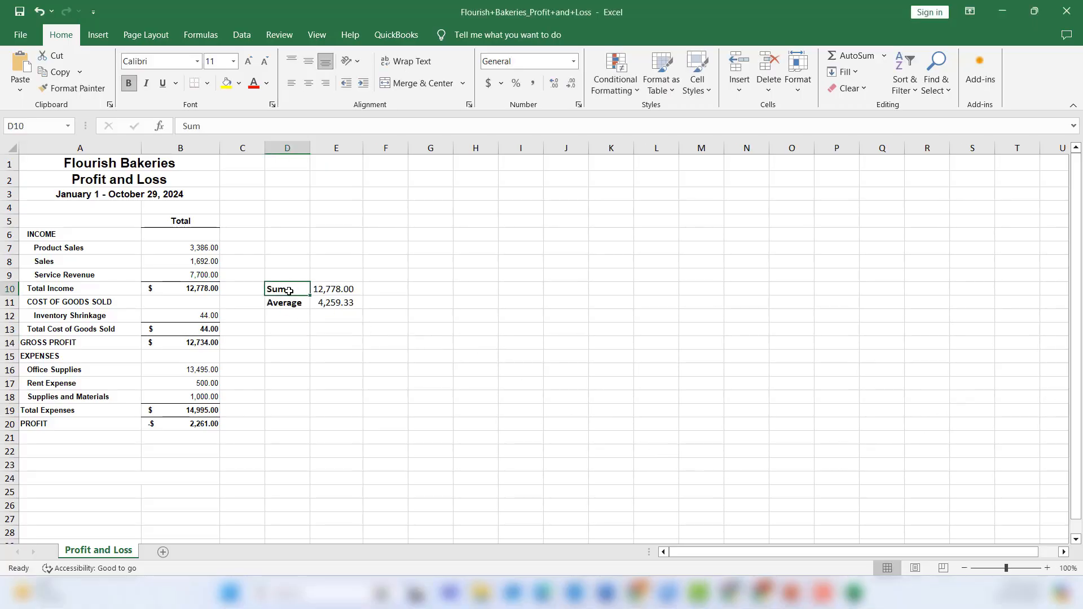
left_click(345, 290)
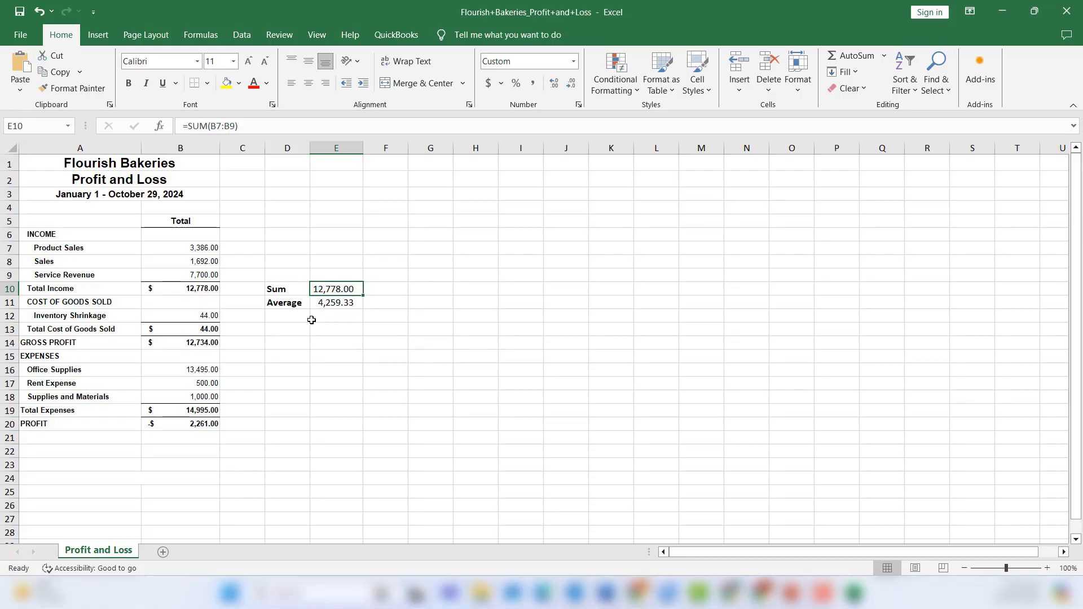
left_click(297, 307)
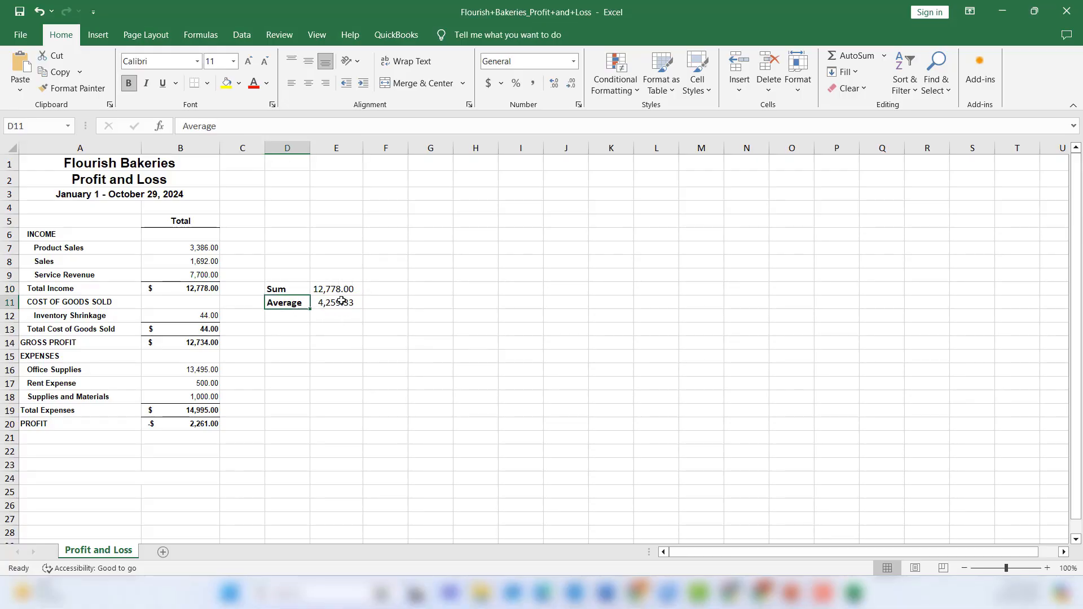
left_click(344, 302)
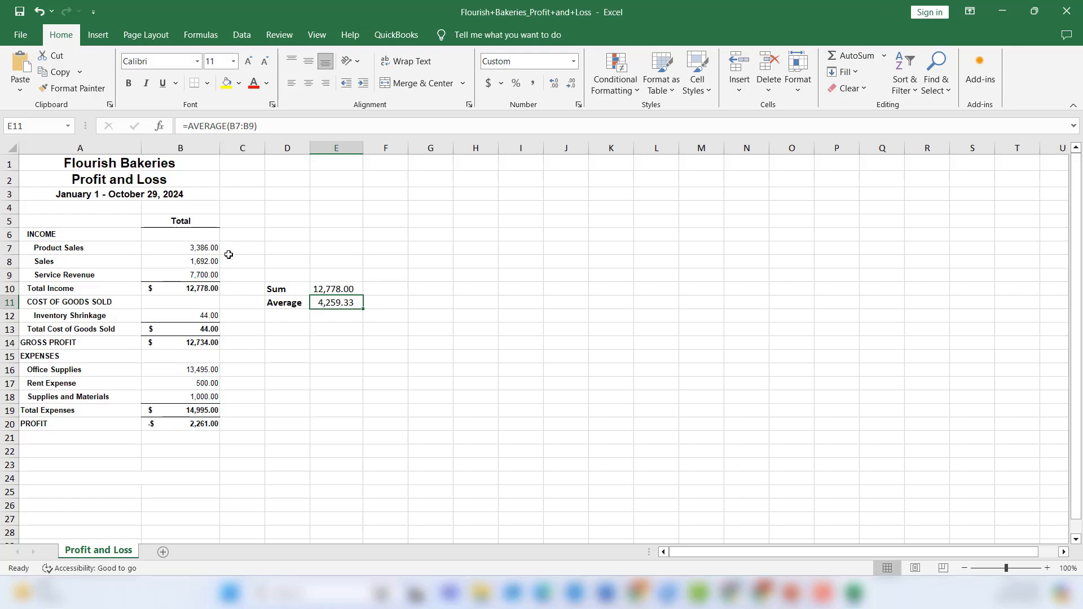
left_click(446, 377)
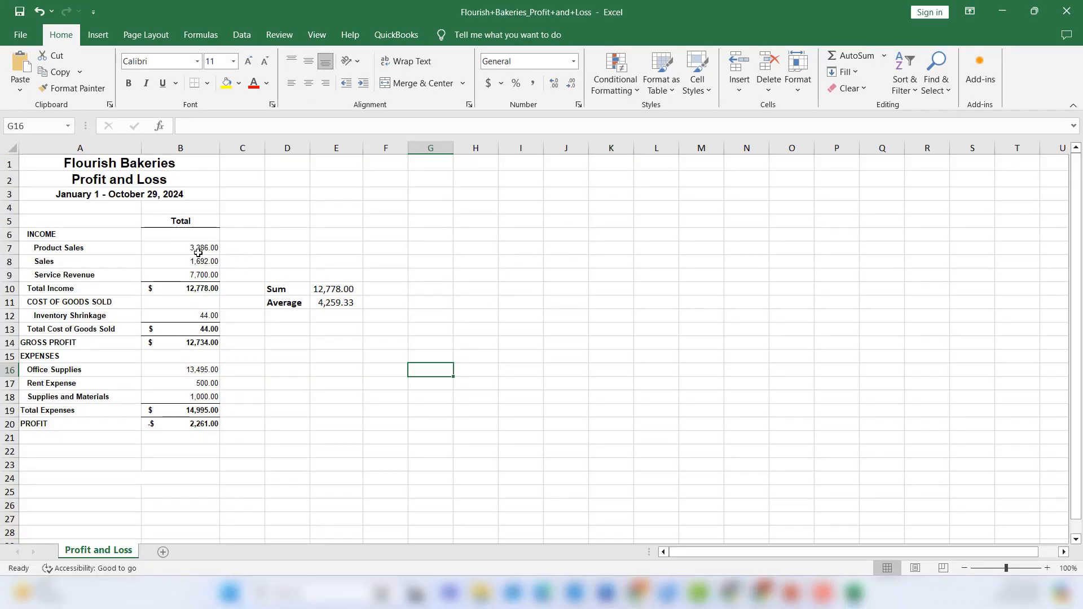
Highlight income amounts in B7:B9 greater than 3000 with Light Red Fill with Dark Red Text using conditional formatting.
left_click_drag(196, 248, 217, 277)
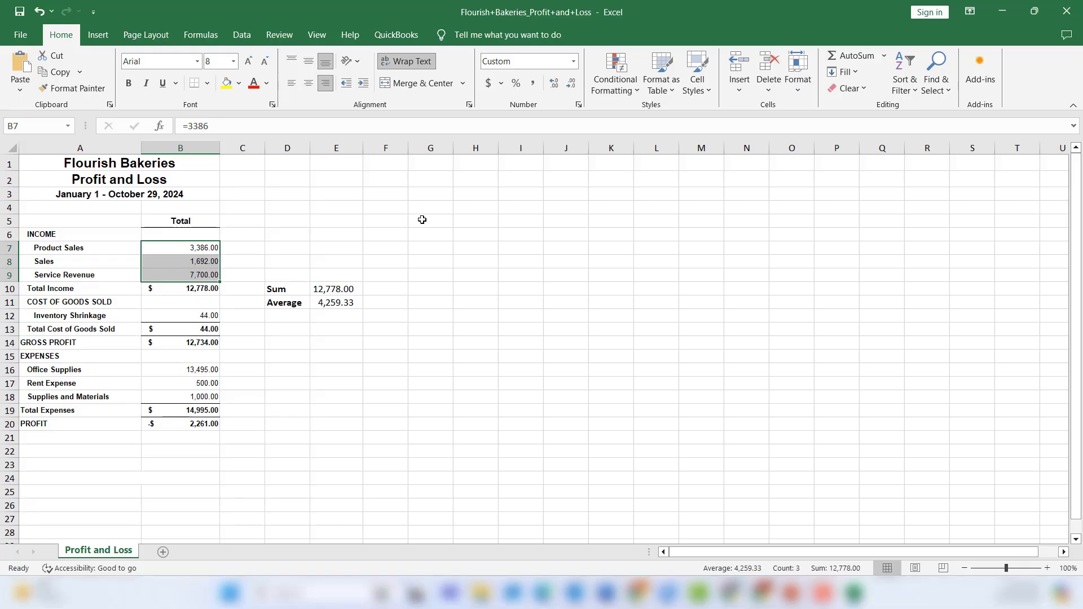
left_click(623, 92)
mouse_move(683, 113)
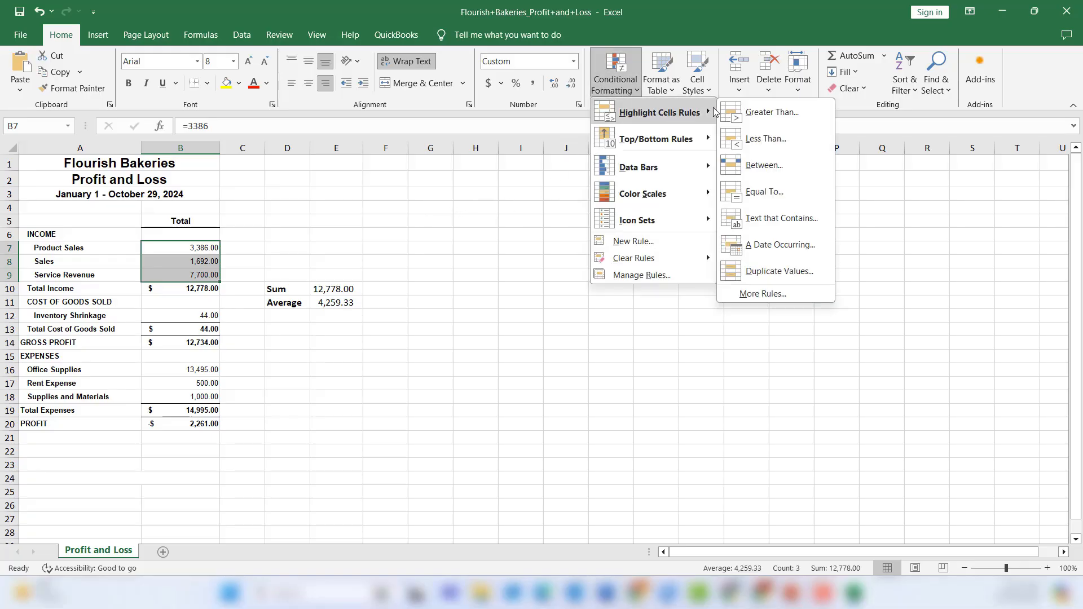
left_click(761, 115)
type("3000")
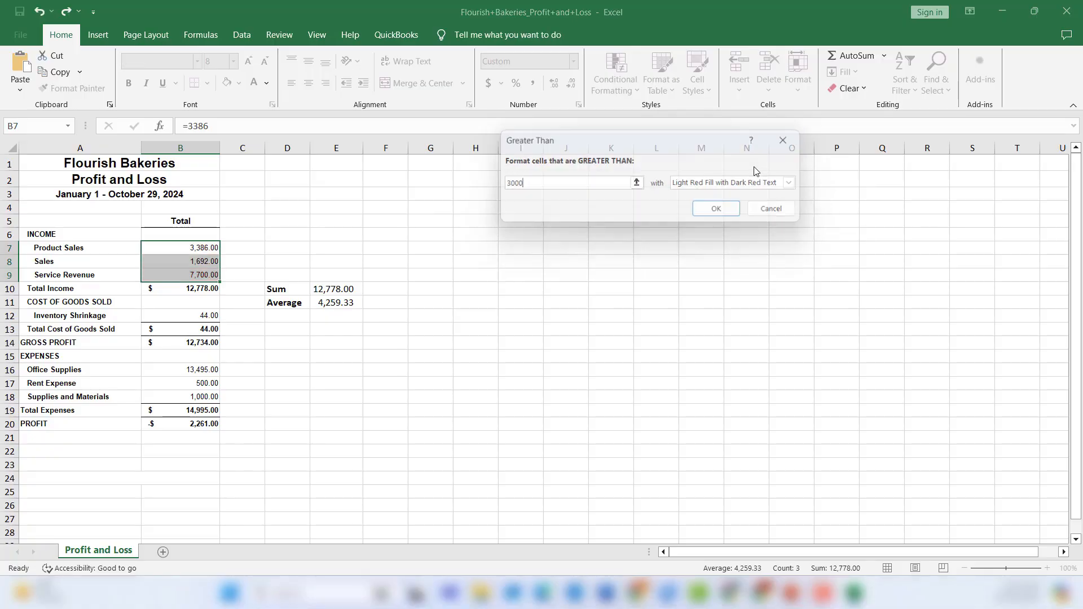
key("Return")
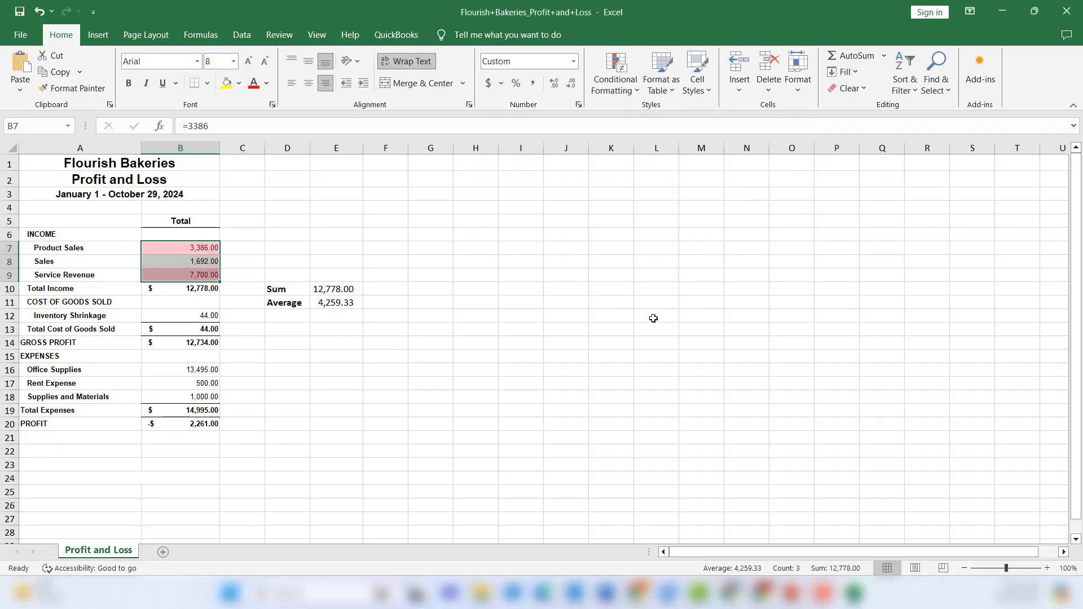
left_click(595, 366)
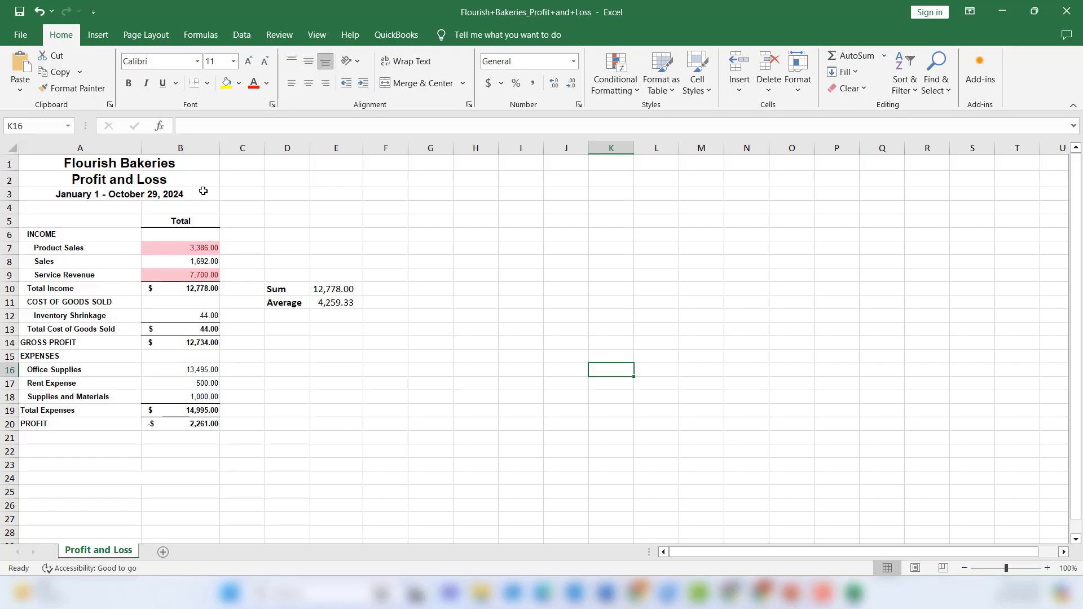
Look at the chart options for the Profit and Loss worksheet, including the recommended charts.
left_click(97, 34)
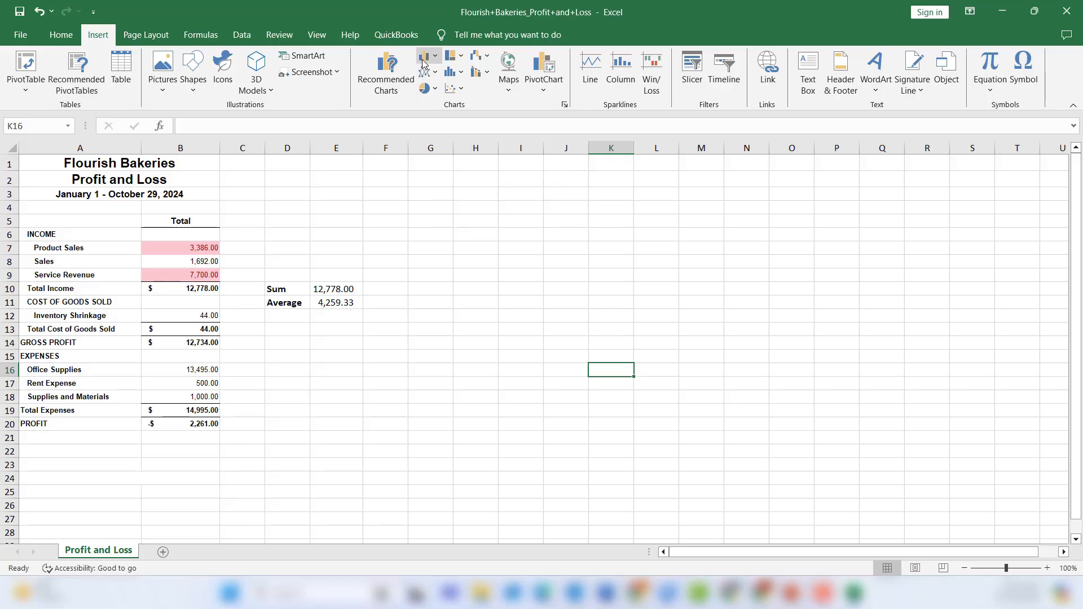
left_click(382, 87)
left_click(546, 336)
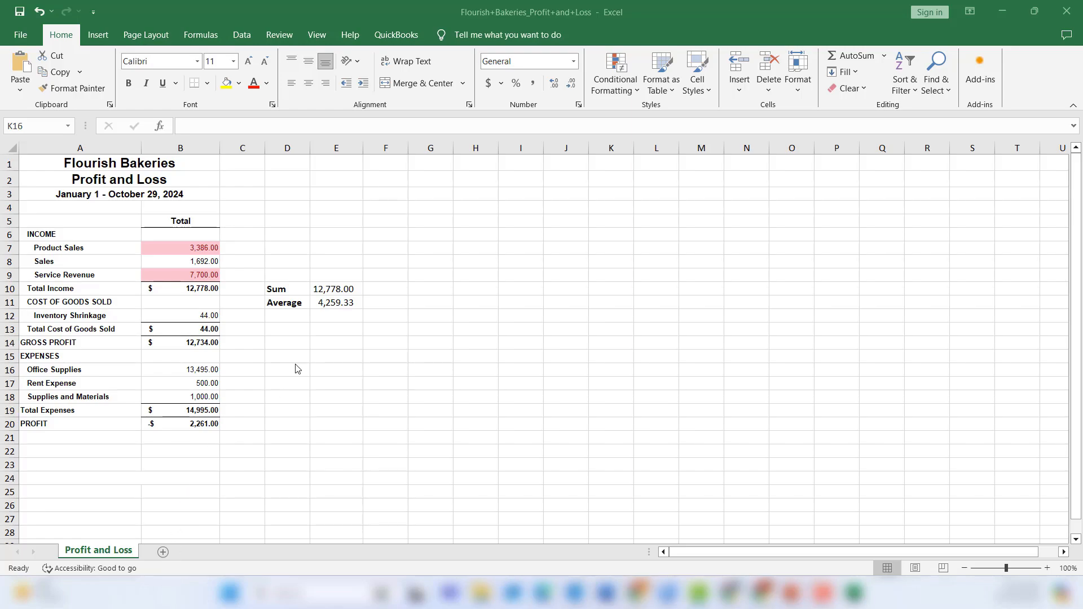
left_click(293, 334)
type("=vlook")
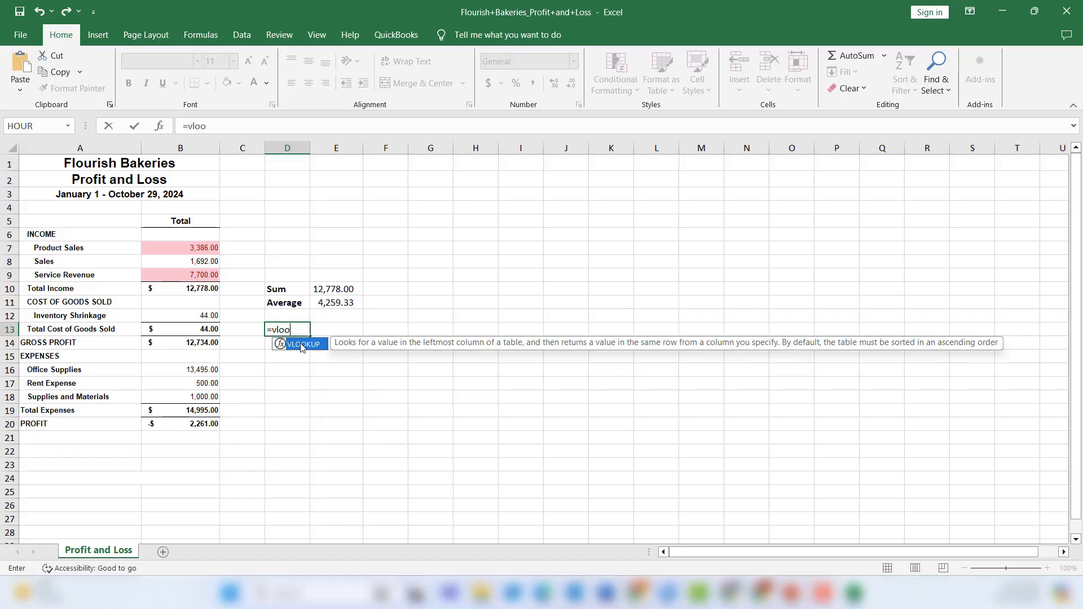
key("Escape")
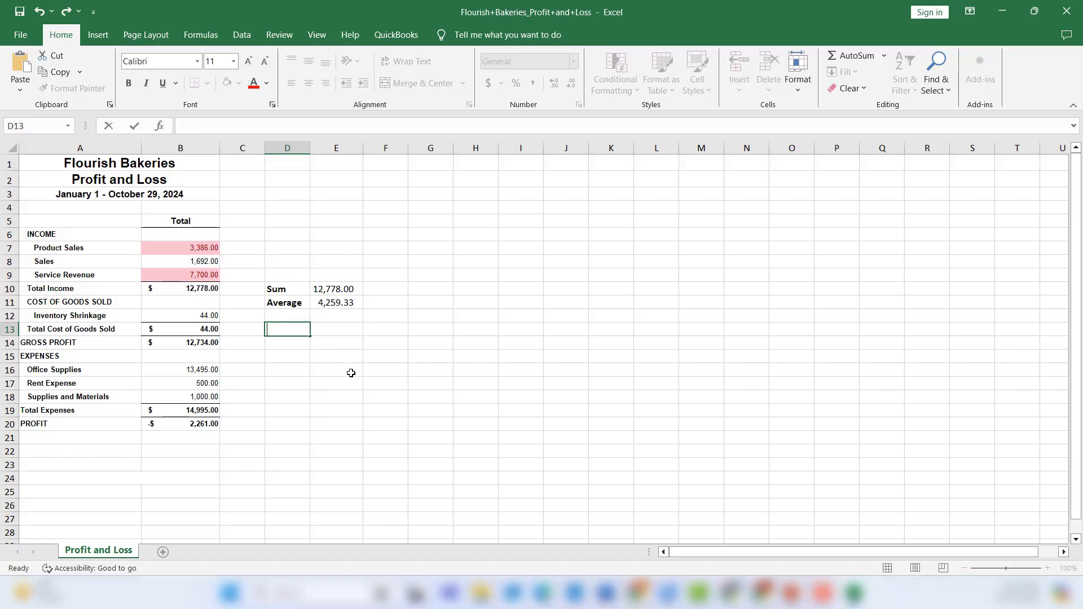
left_click(342, 371)
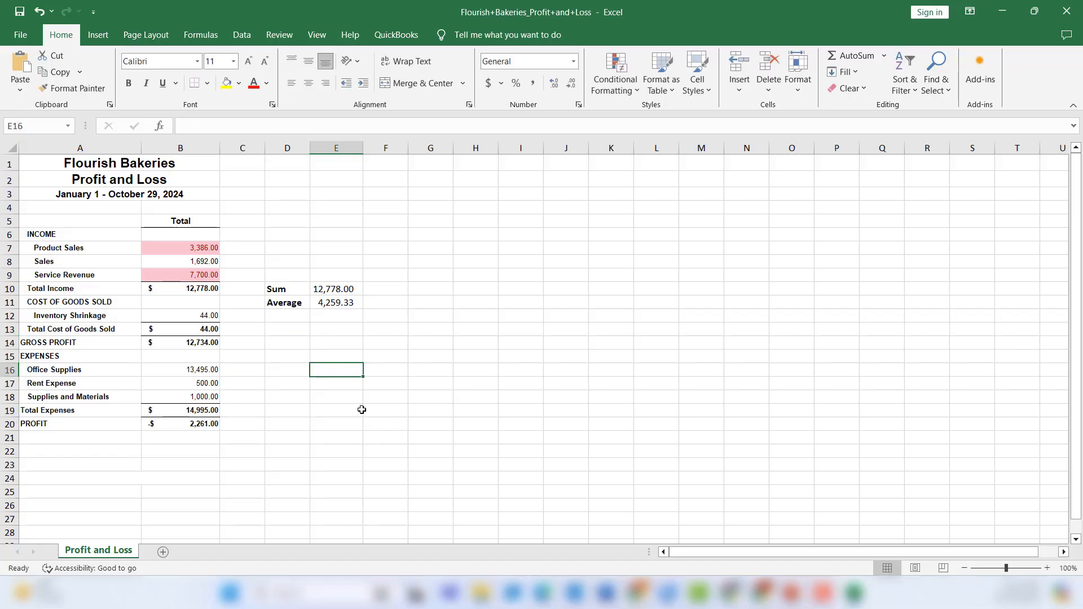
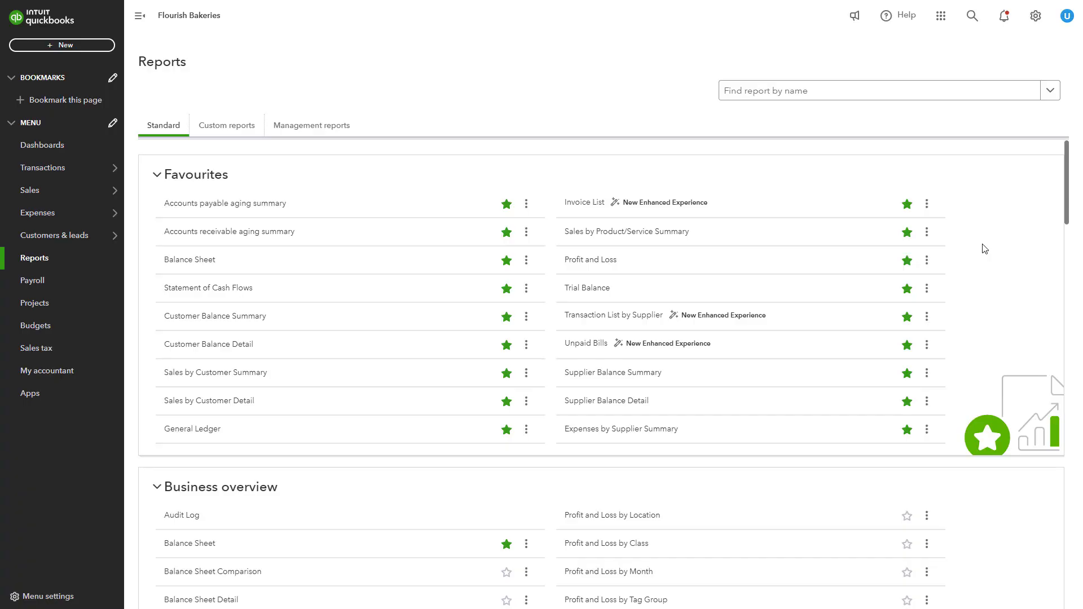
Open the Profit and Loss report from the favourites and look through the available report periods.
left_click(593, 267)
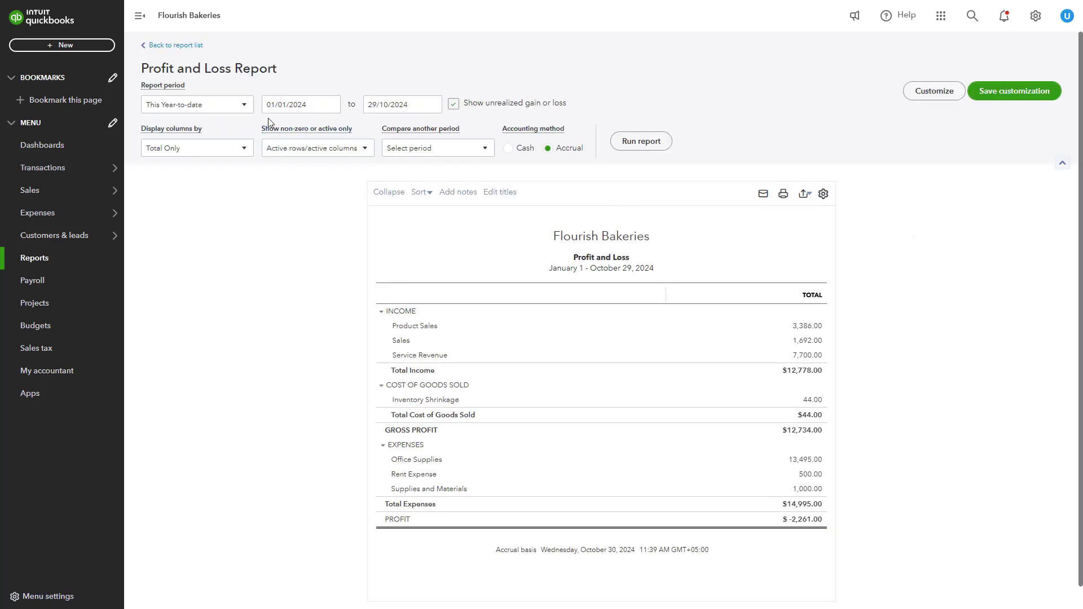
left_click(239, 110)
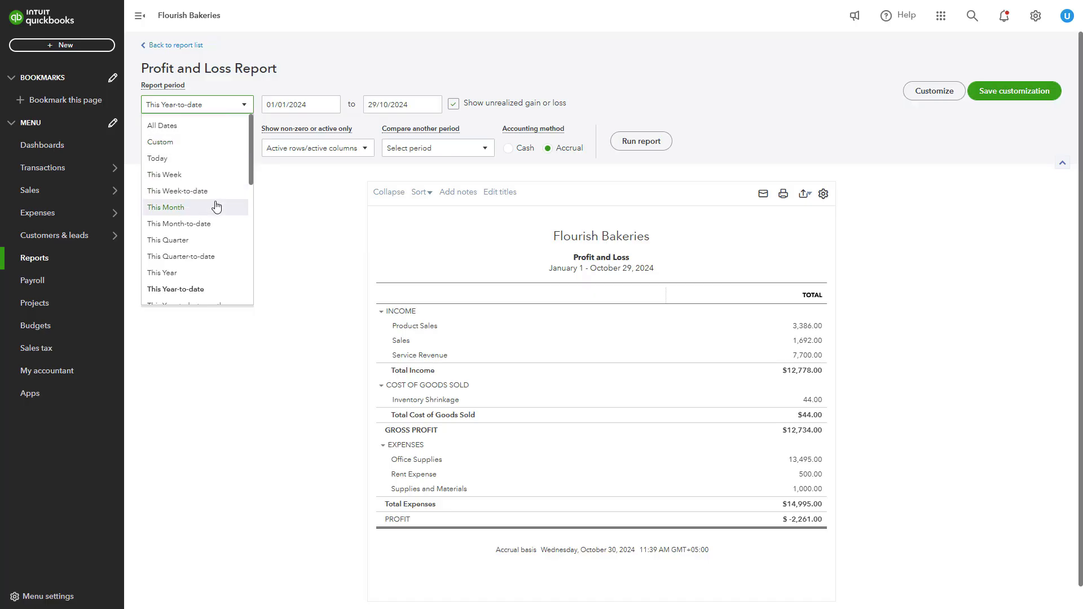
left_click(217, 334)
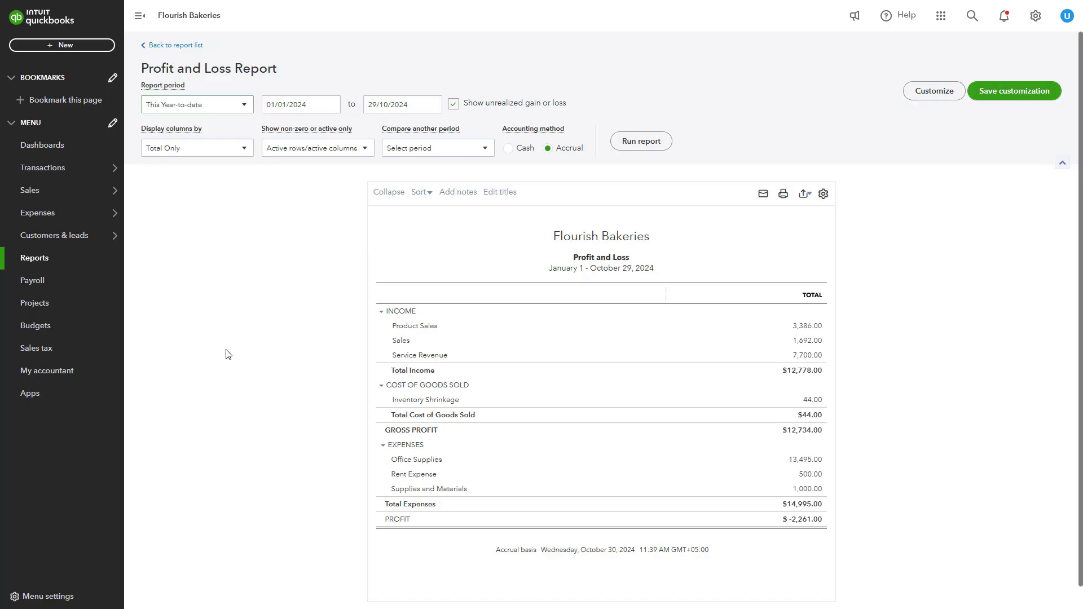
Examine the filters and the selectable comparison and percentage columns in the Profit and Loss report's customisation settings.
left_click(928, 95)
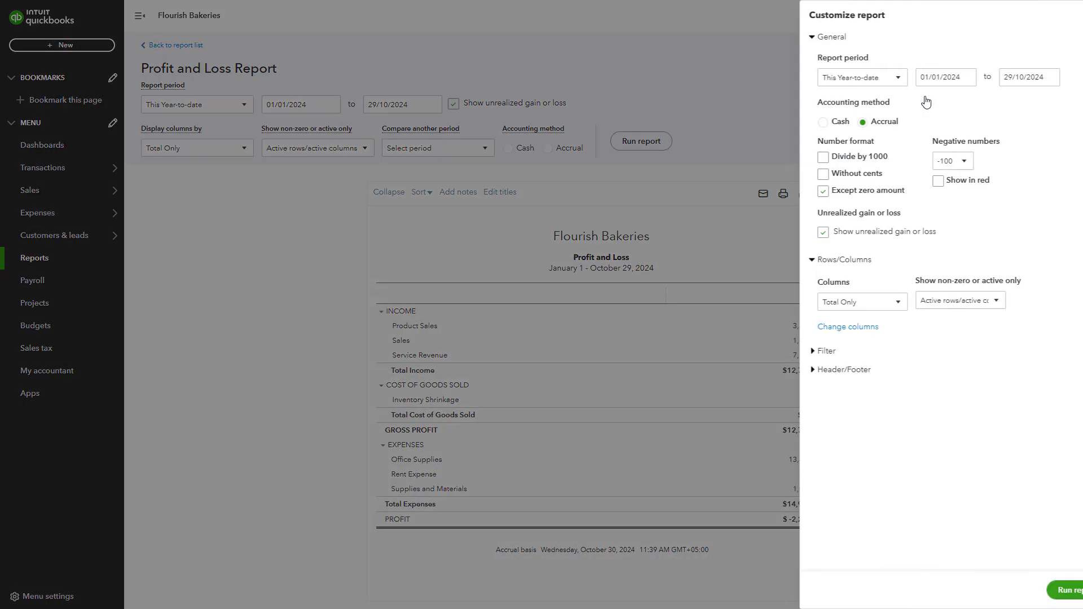
left_click(788, 353)
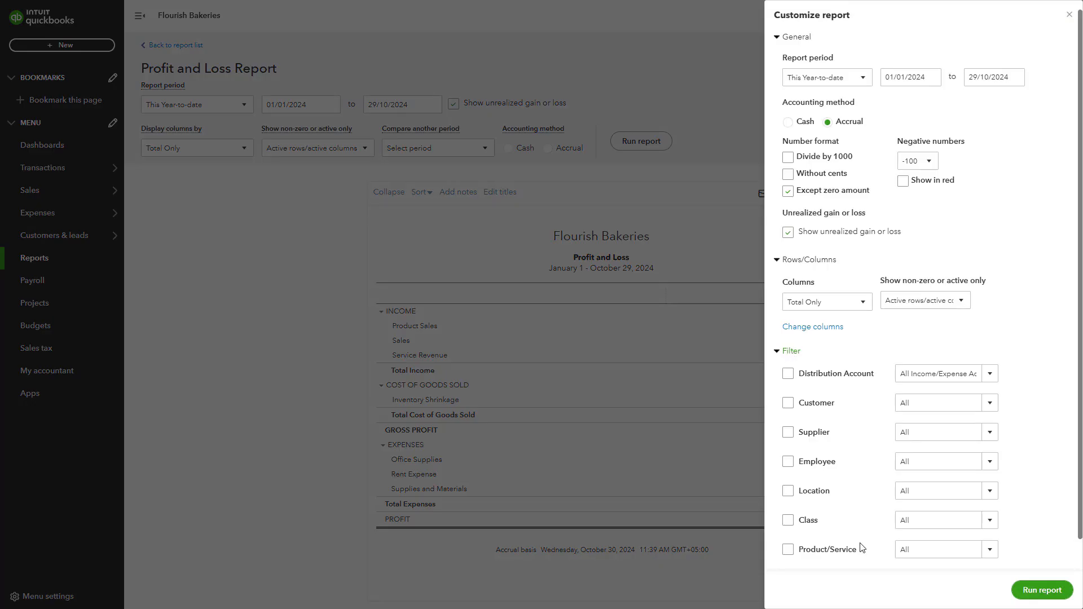
left_click(1068, 17)
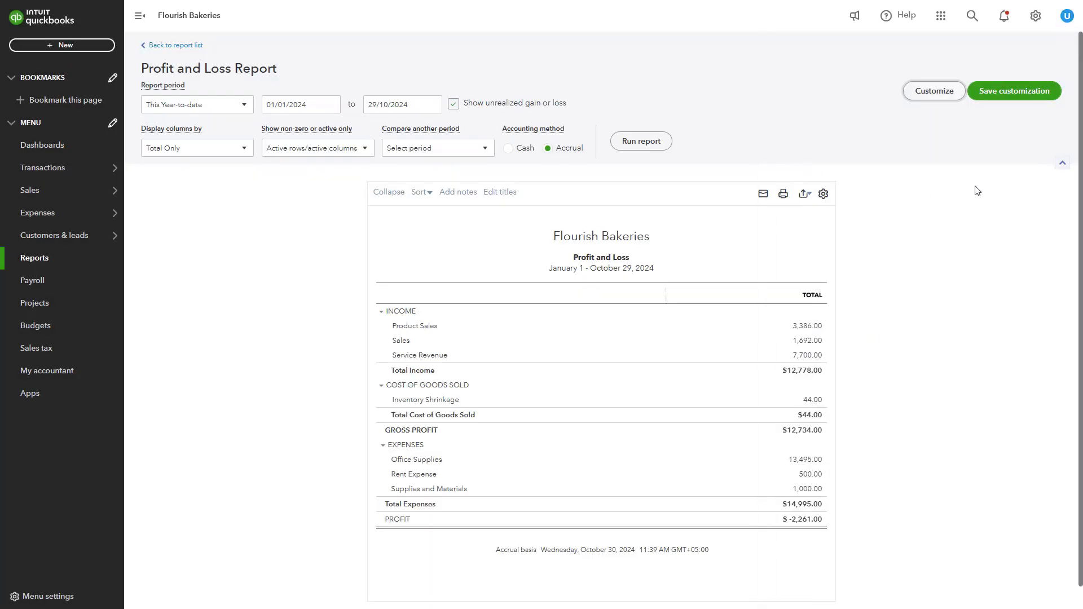
left_click(934, 96)
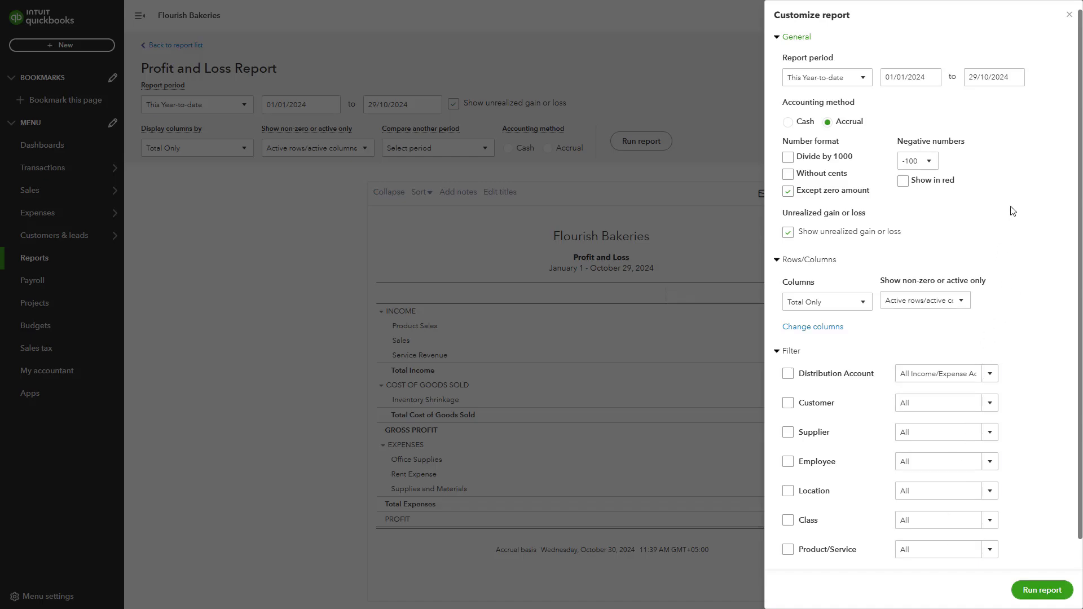
left_click(803, 330)
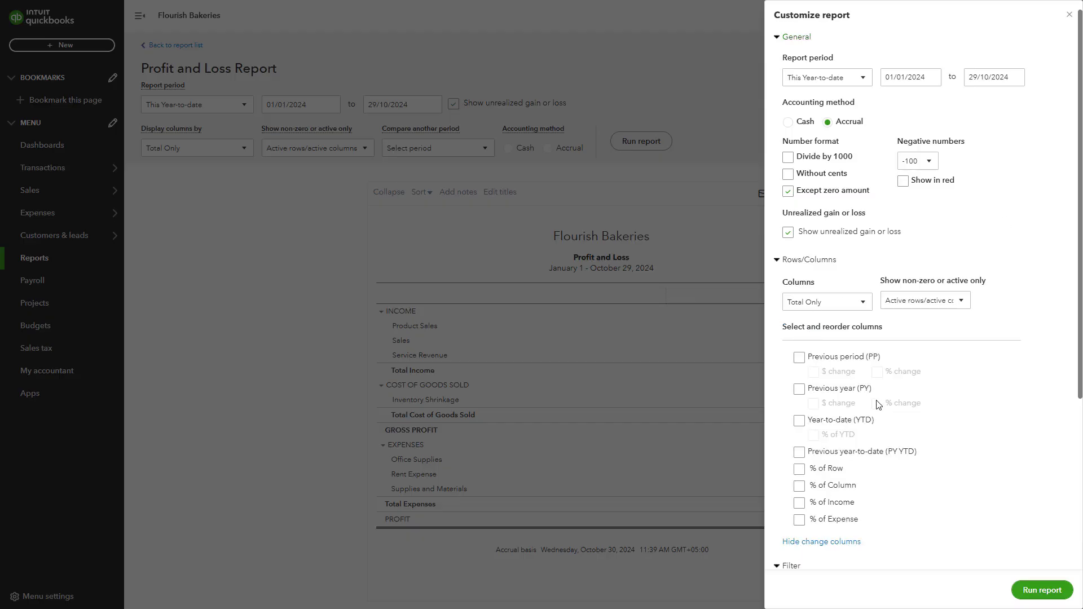
left_click(1069, 15)
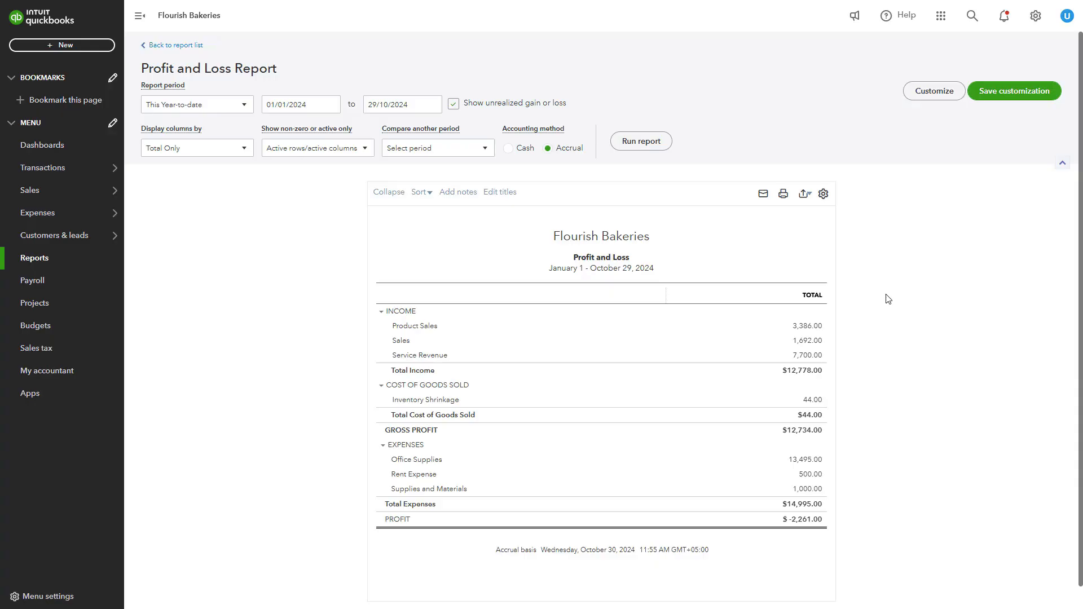
Look at the export options for the Profit and Loss report without exporting it.
left_click(810, 197)
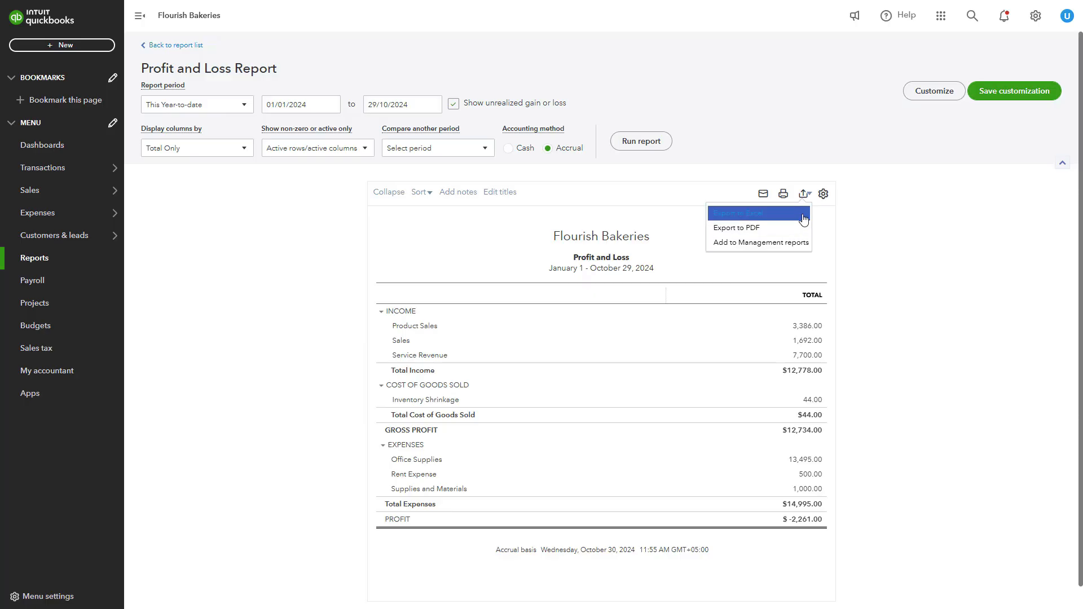
left_click(865, 223)
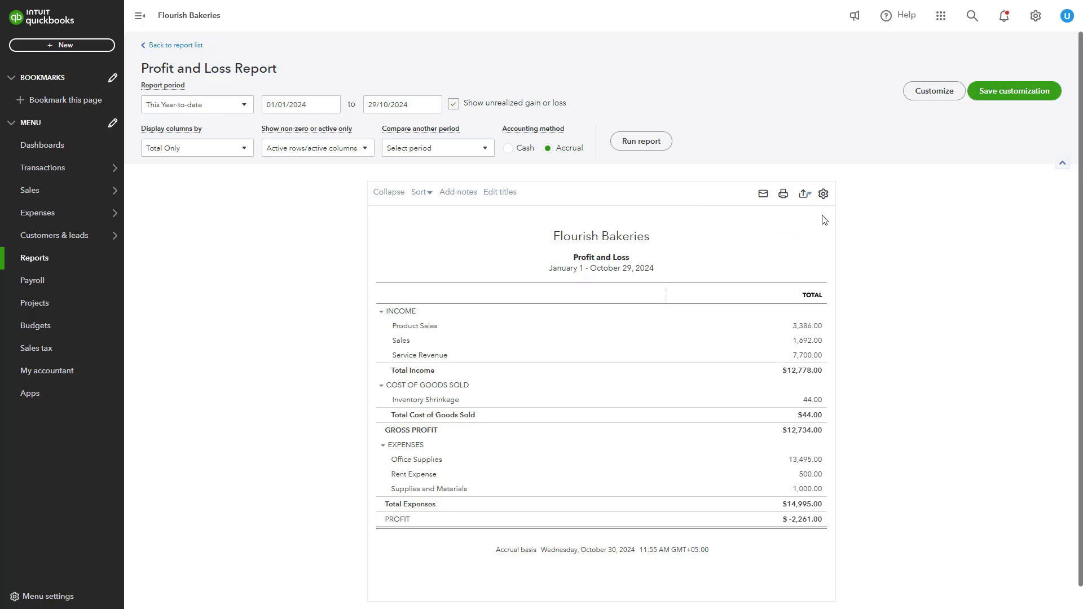